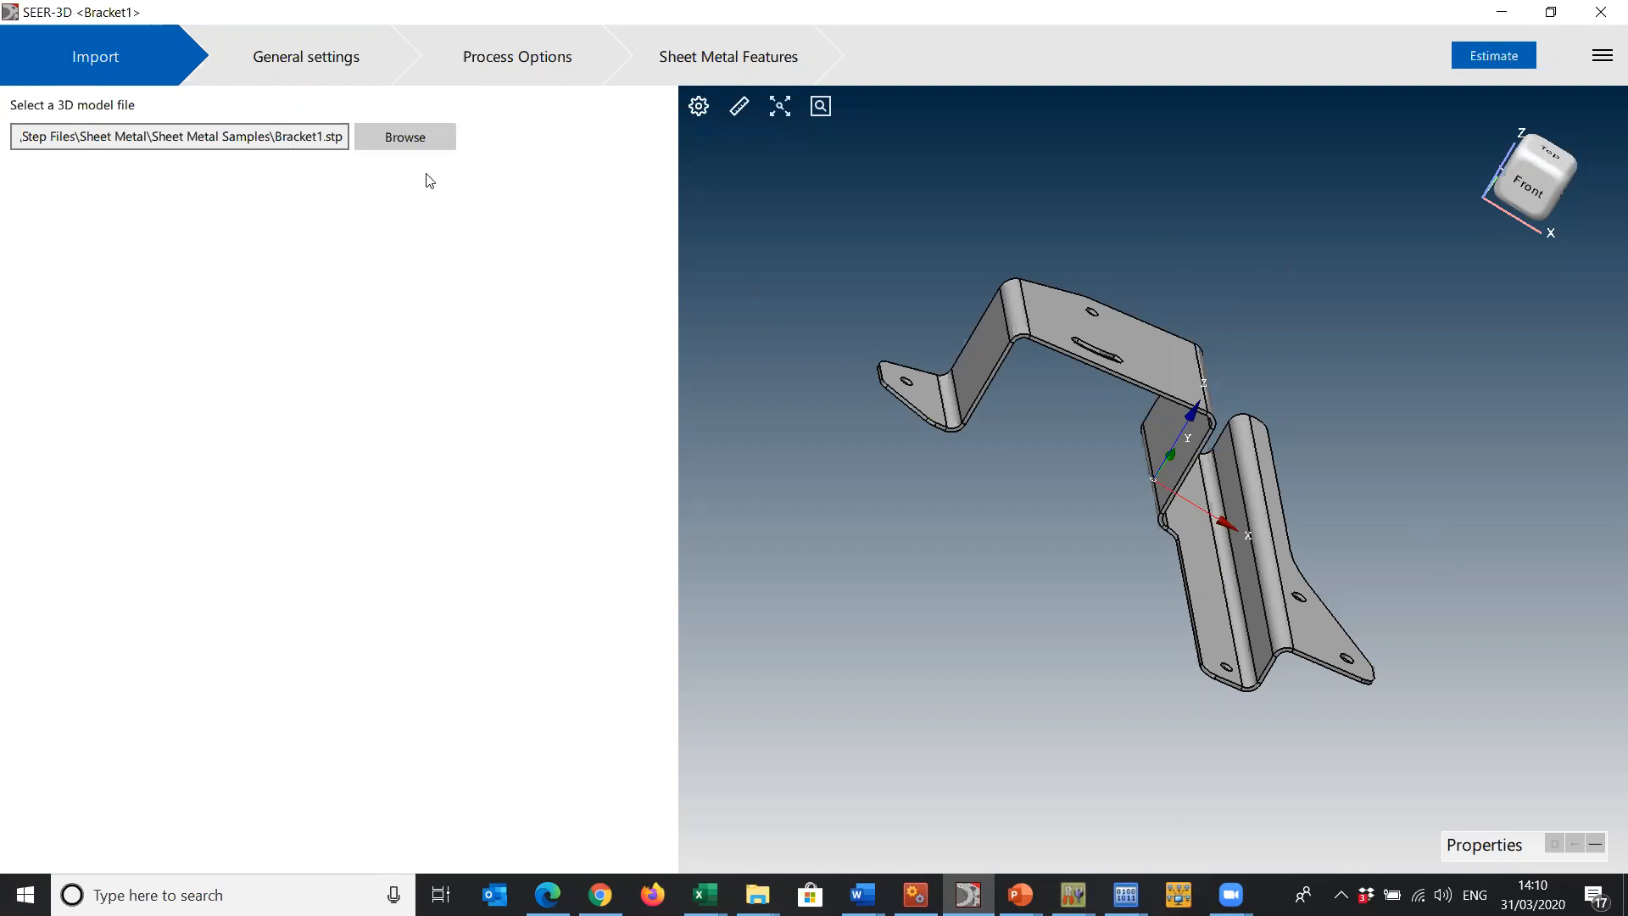
- In the bracket's general settings, choose Sheet Metal as the process group and Clips and Cleats as the manufacturing environment
click(305, 57)
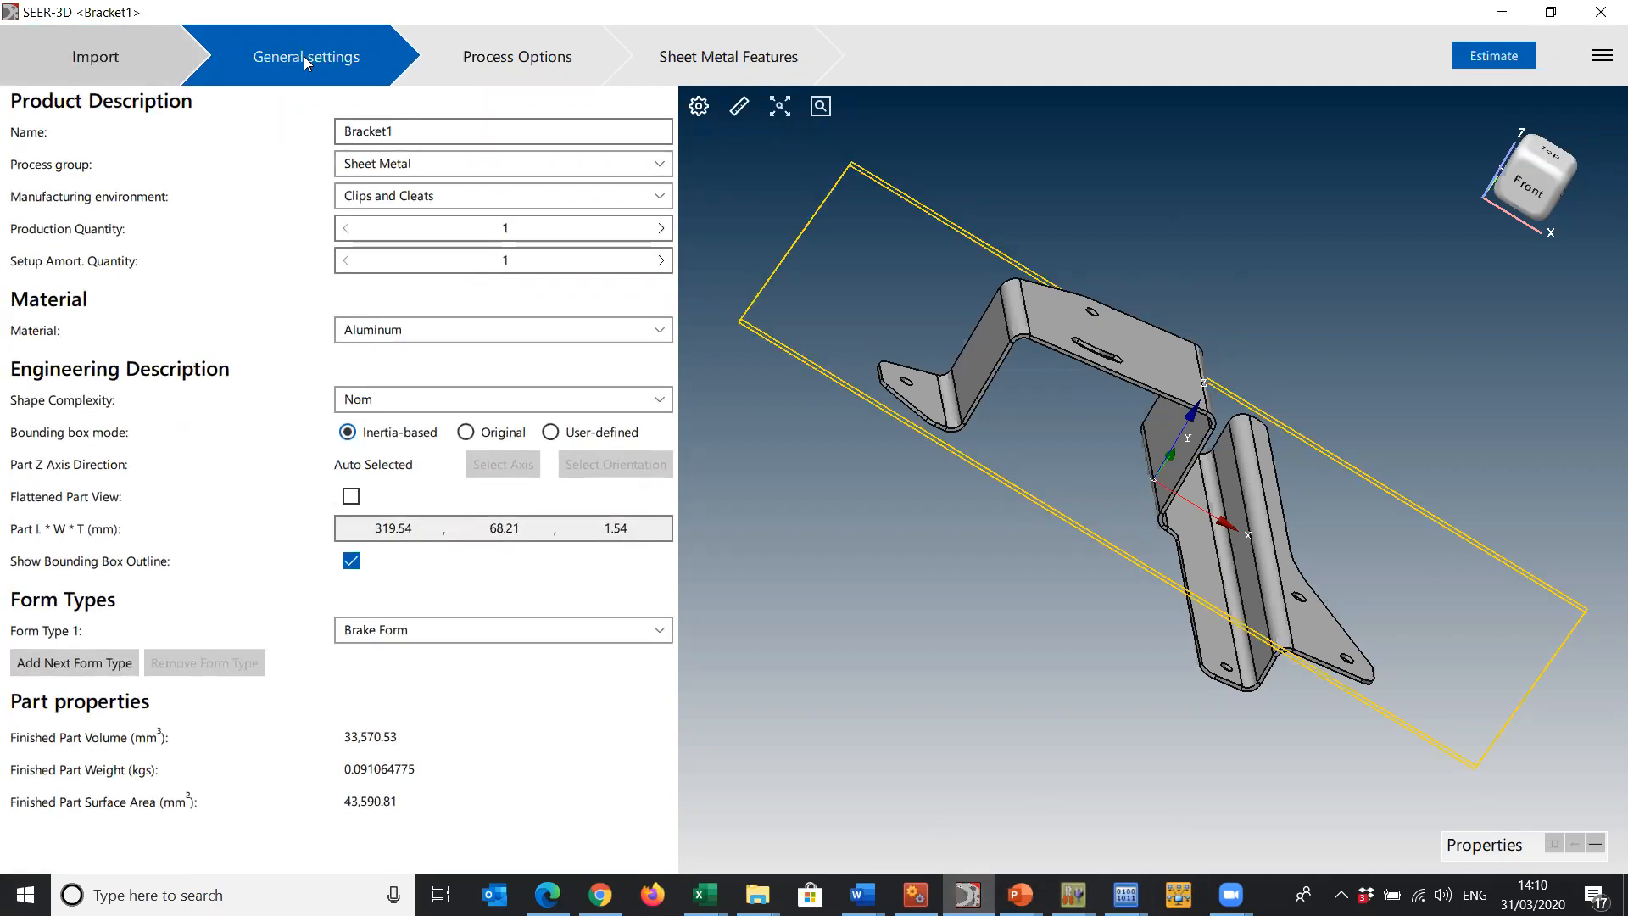
click(499, 162)
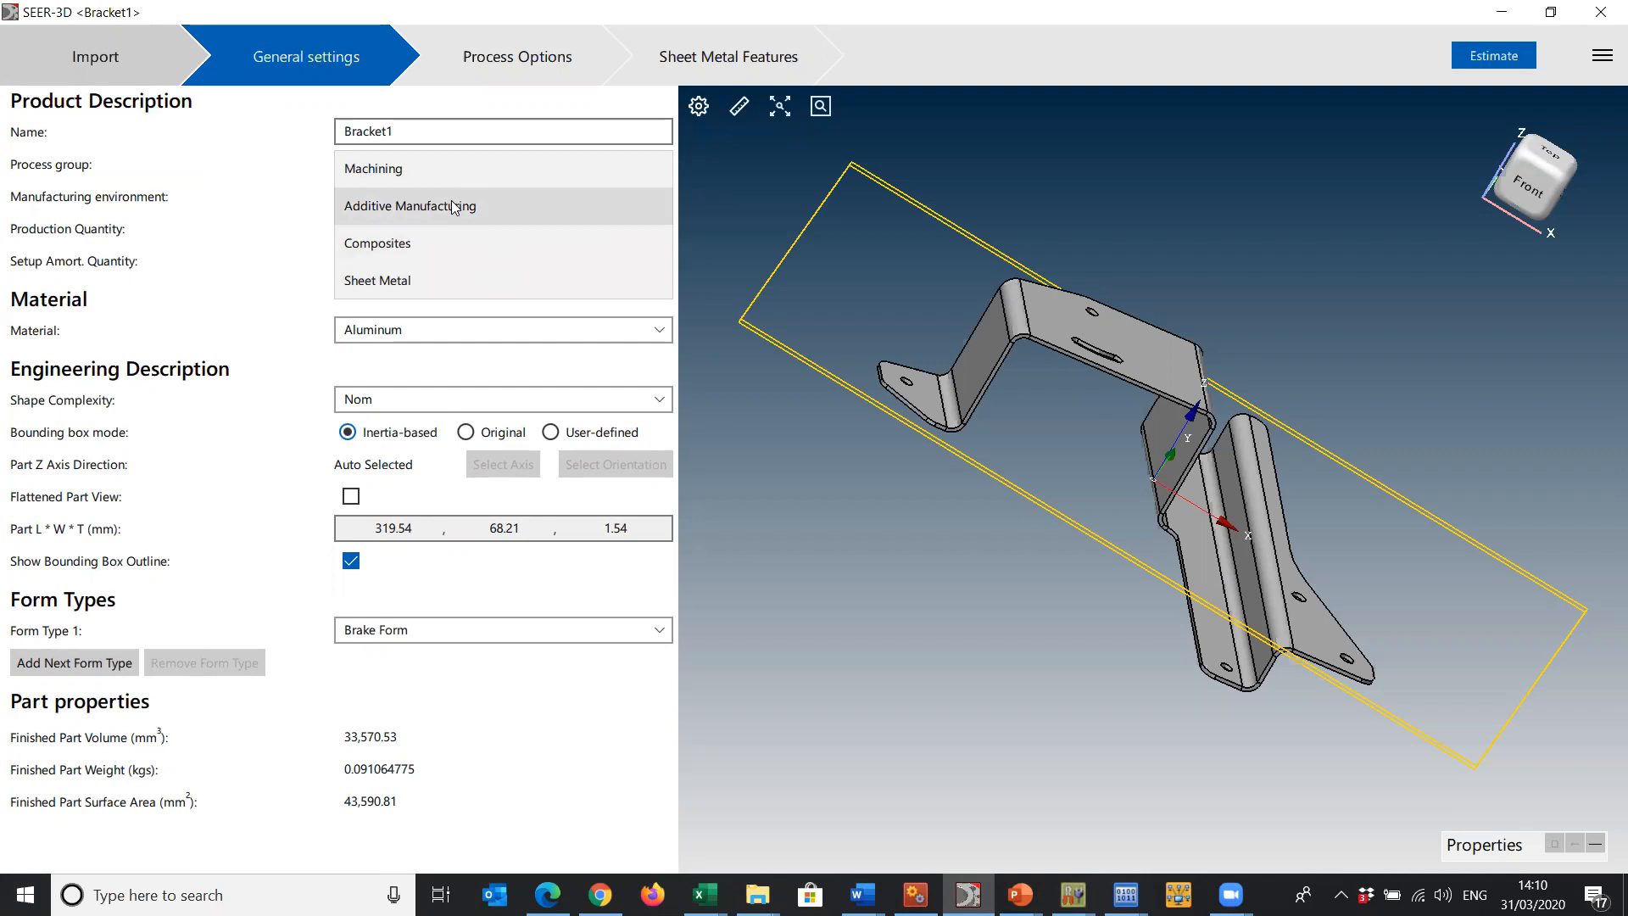
click(463, 280)
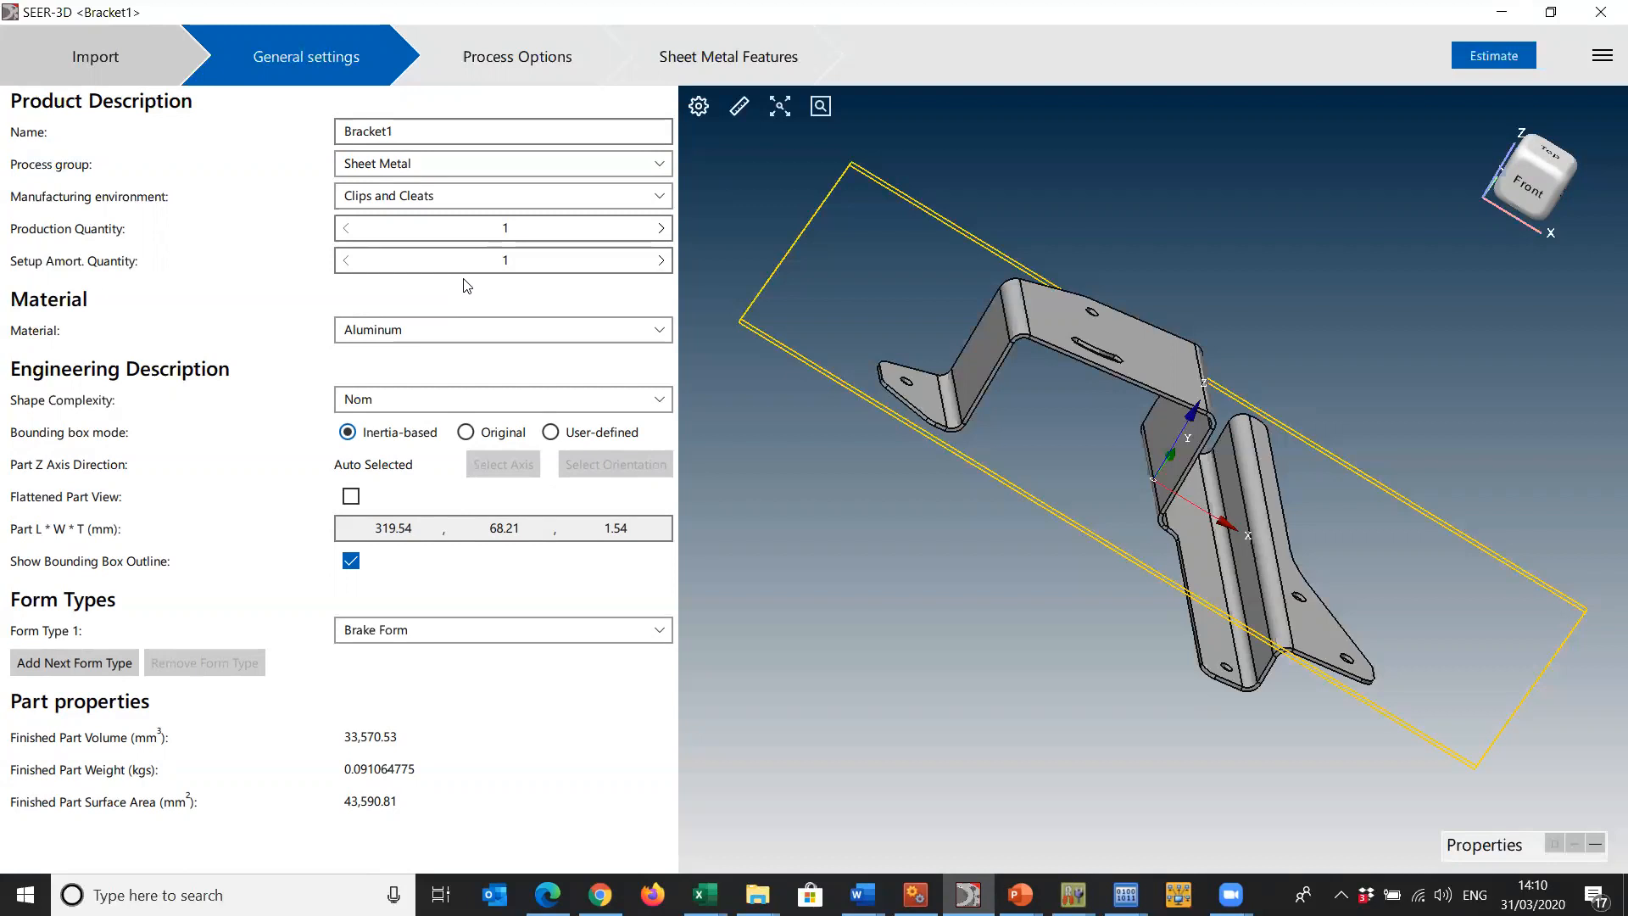
click(516, 199)
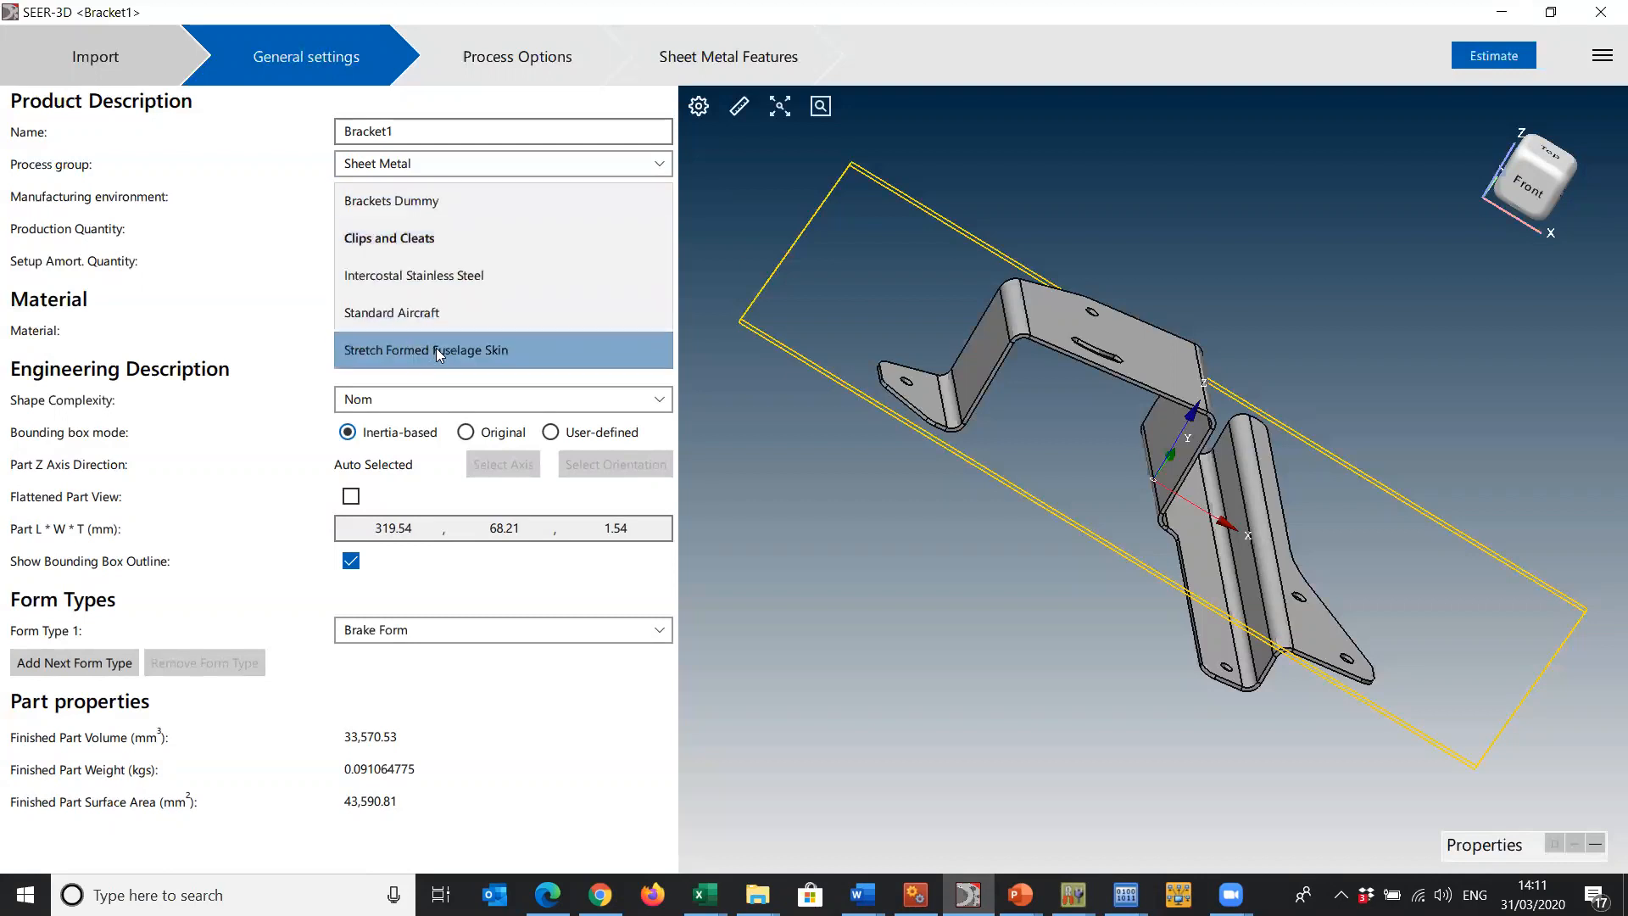
click(442, 239)
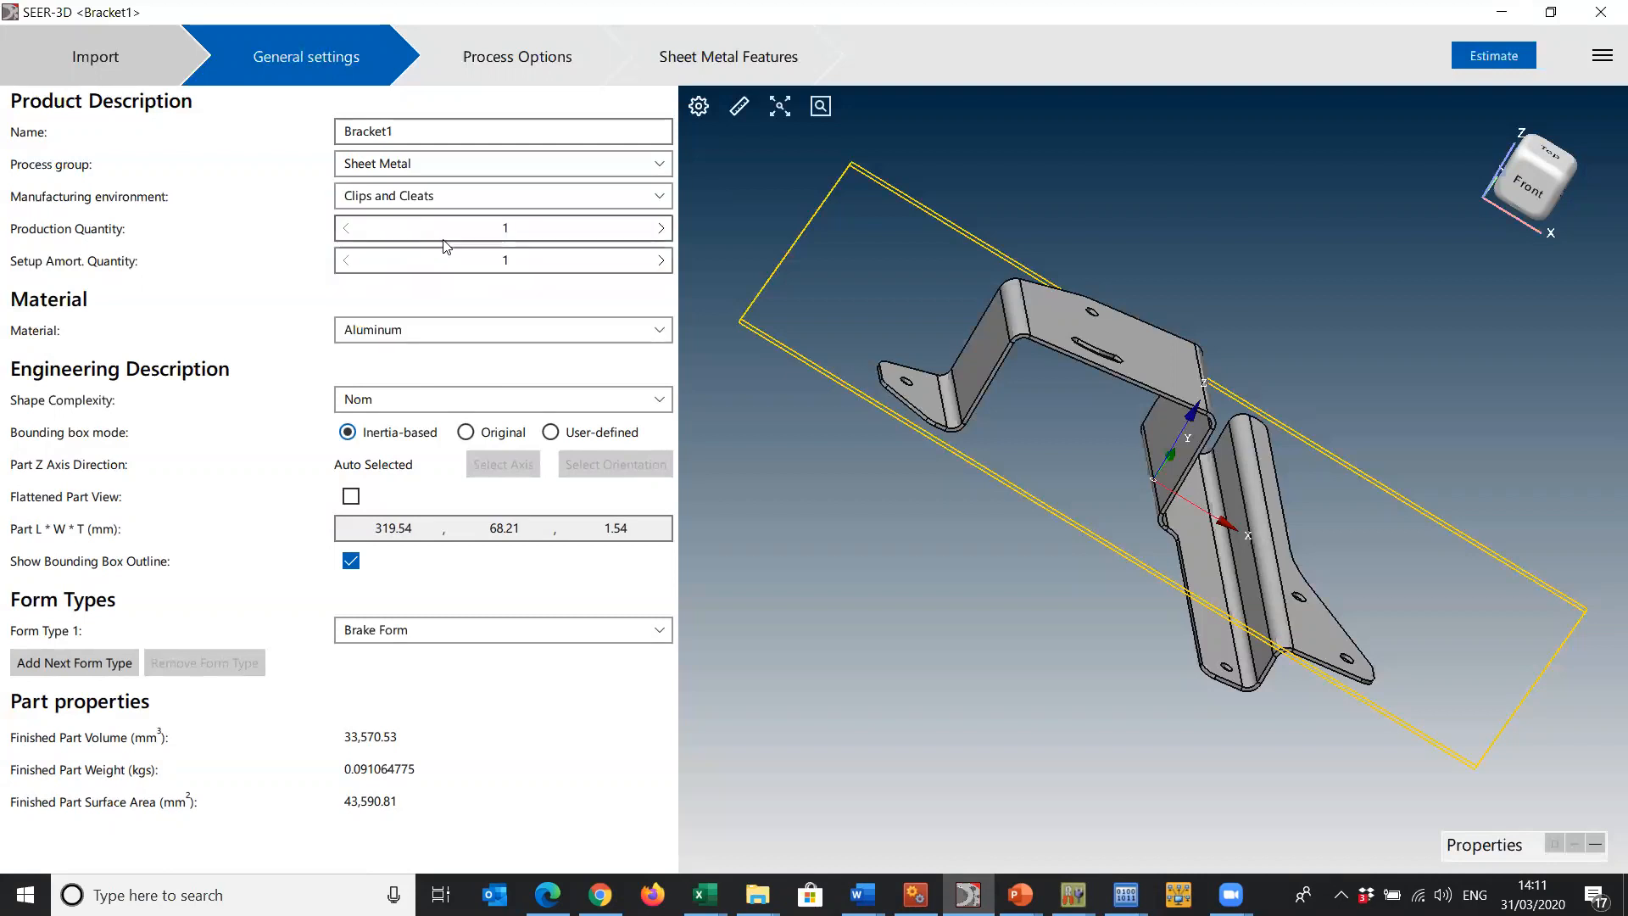
- Set the production quantity to 100 and the setup amortization quantity to 10
click(517, 227)
text(00)
key(Tab)
text(10)
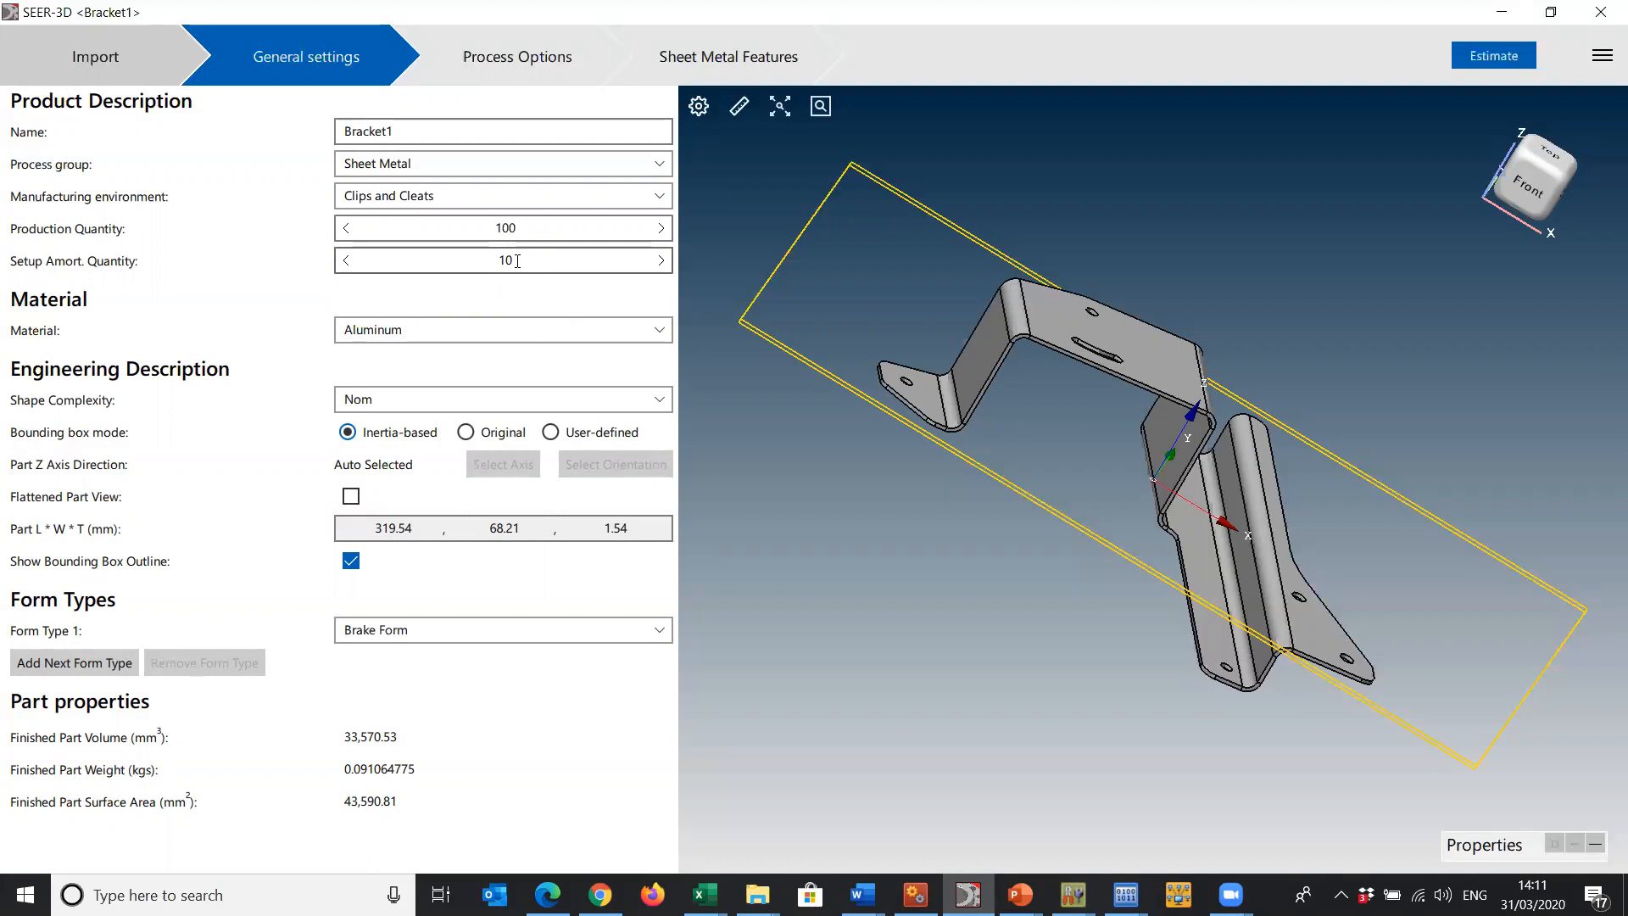
- Set the material to Aluminum Alloys and display the part in its flattened view with the bounding box outline shown
click(555, 330)
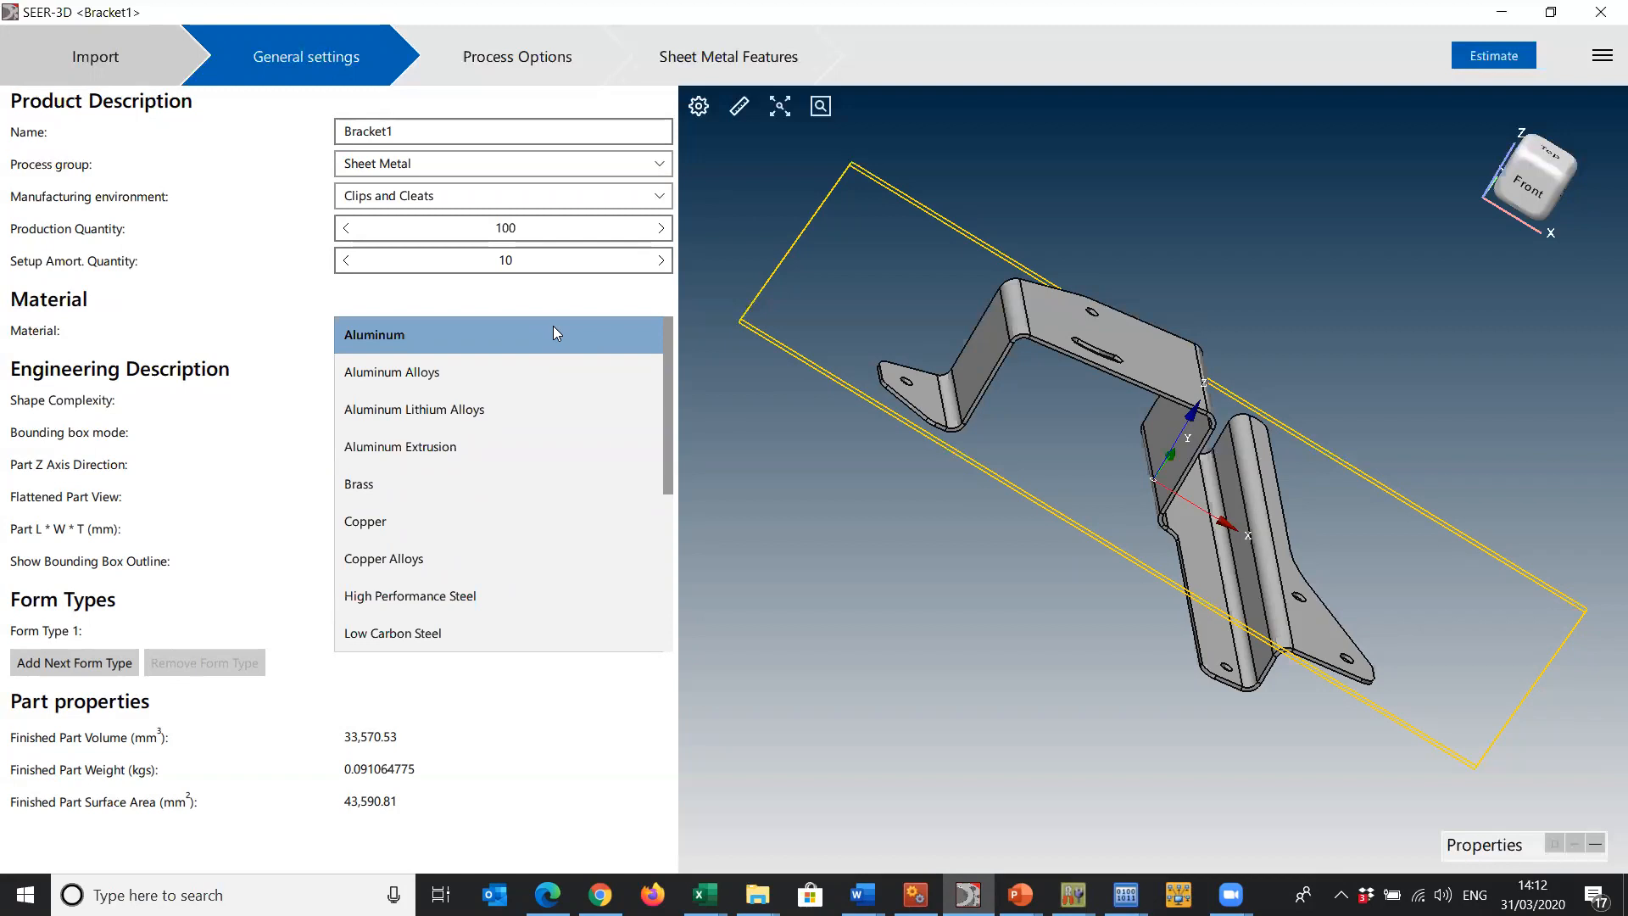
click(531, 366)
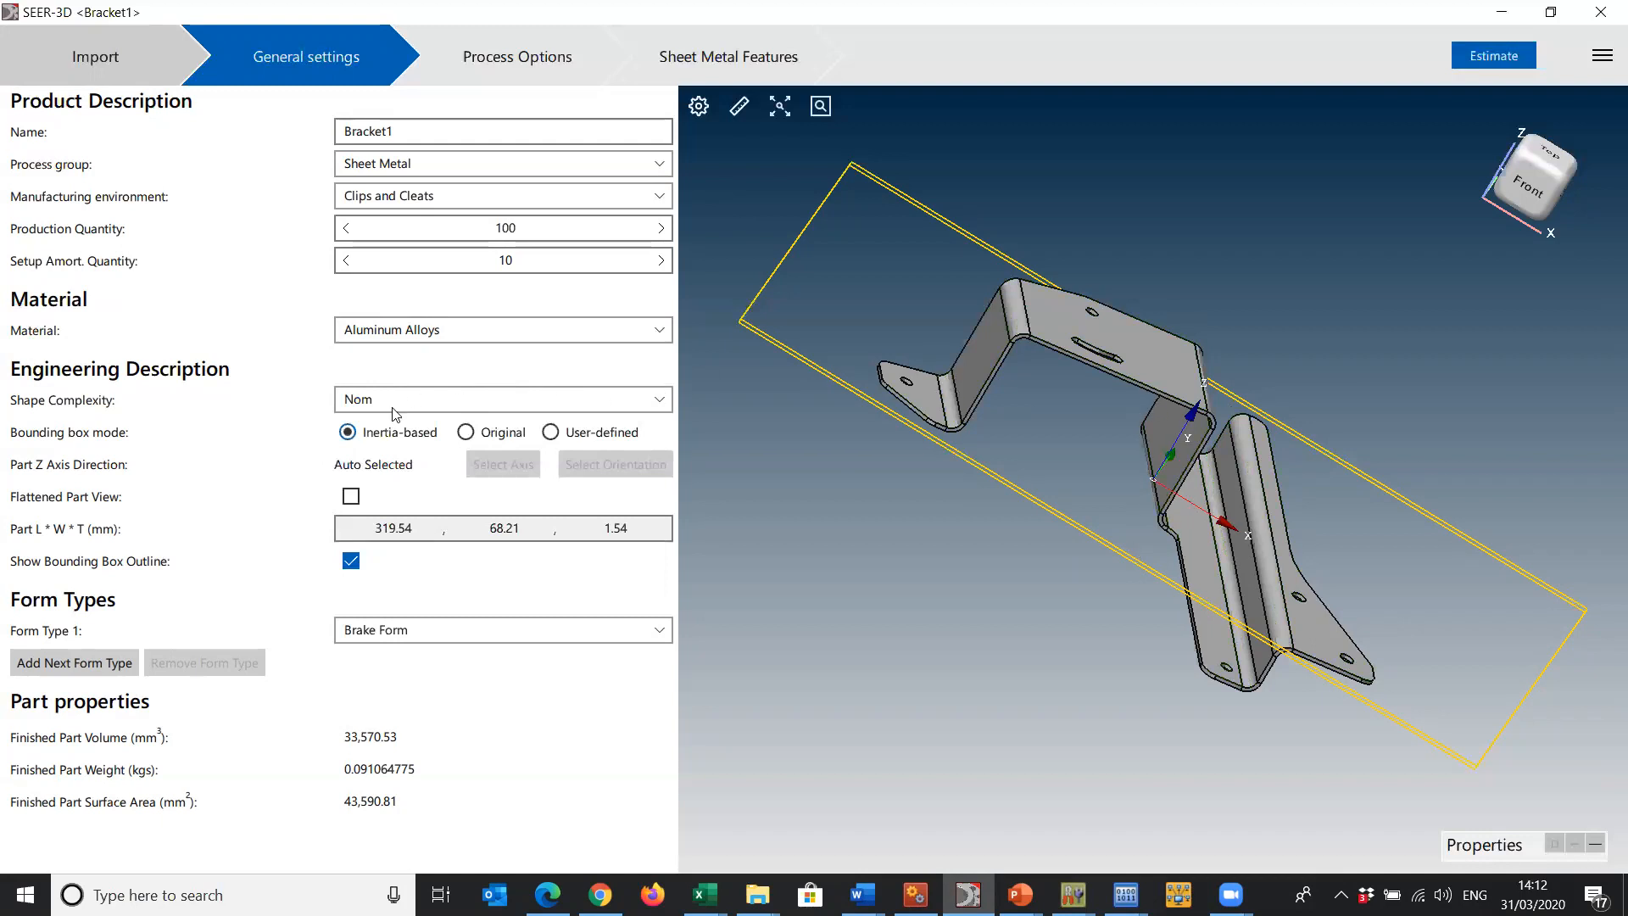
click(351, 497)
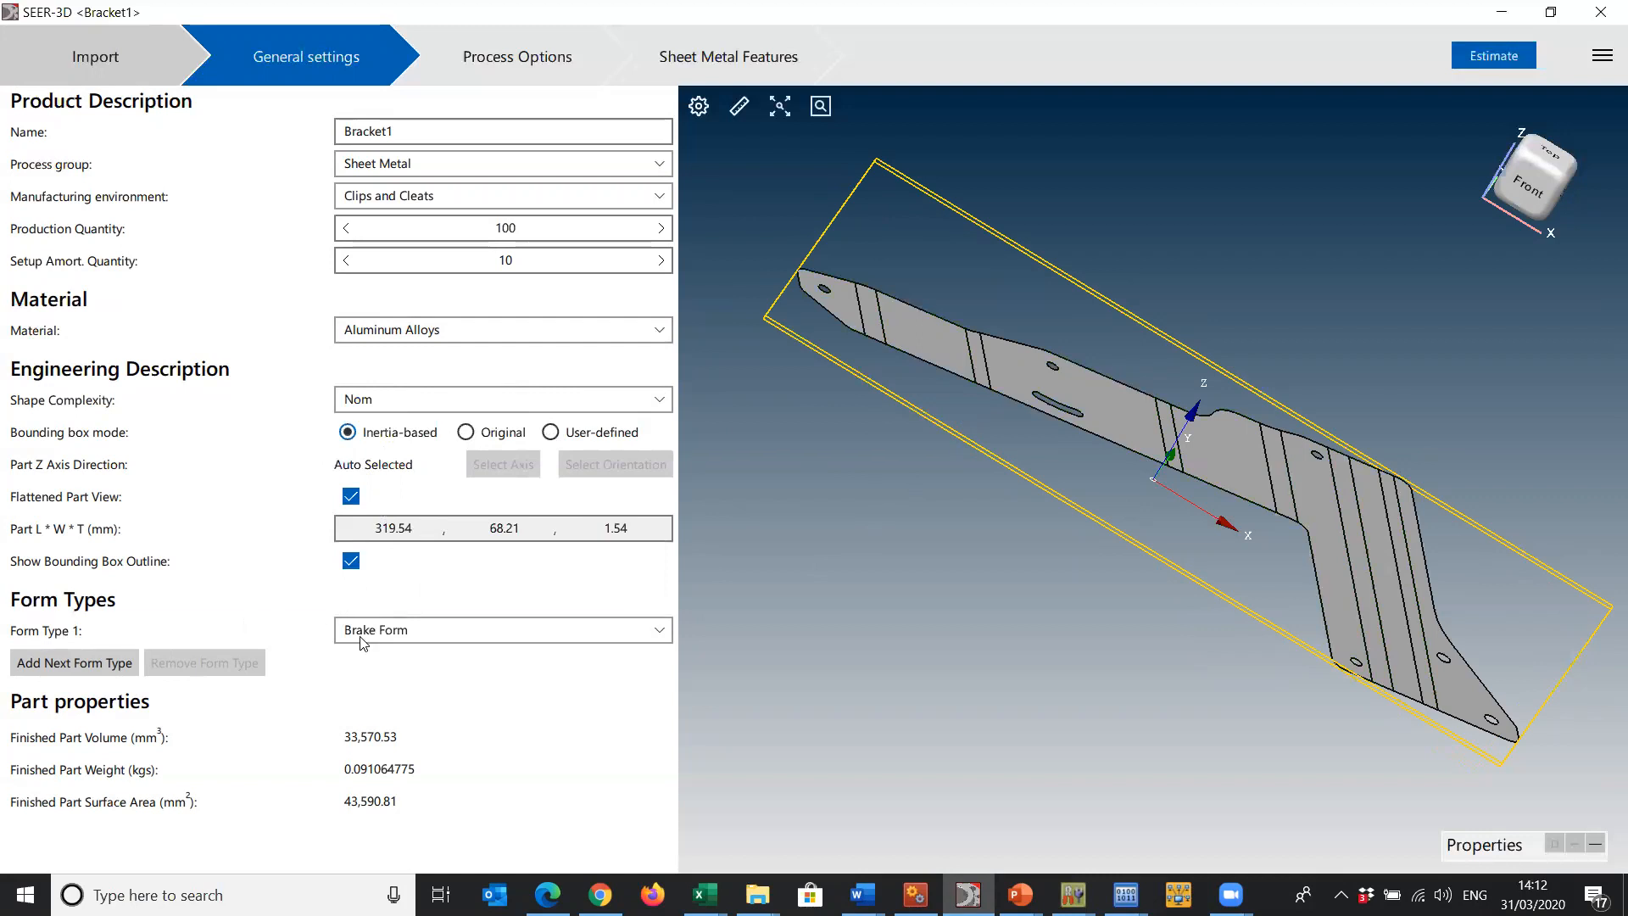
click(351, 561)
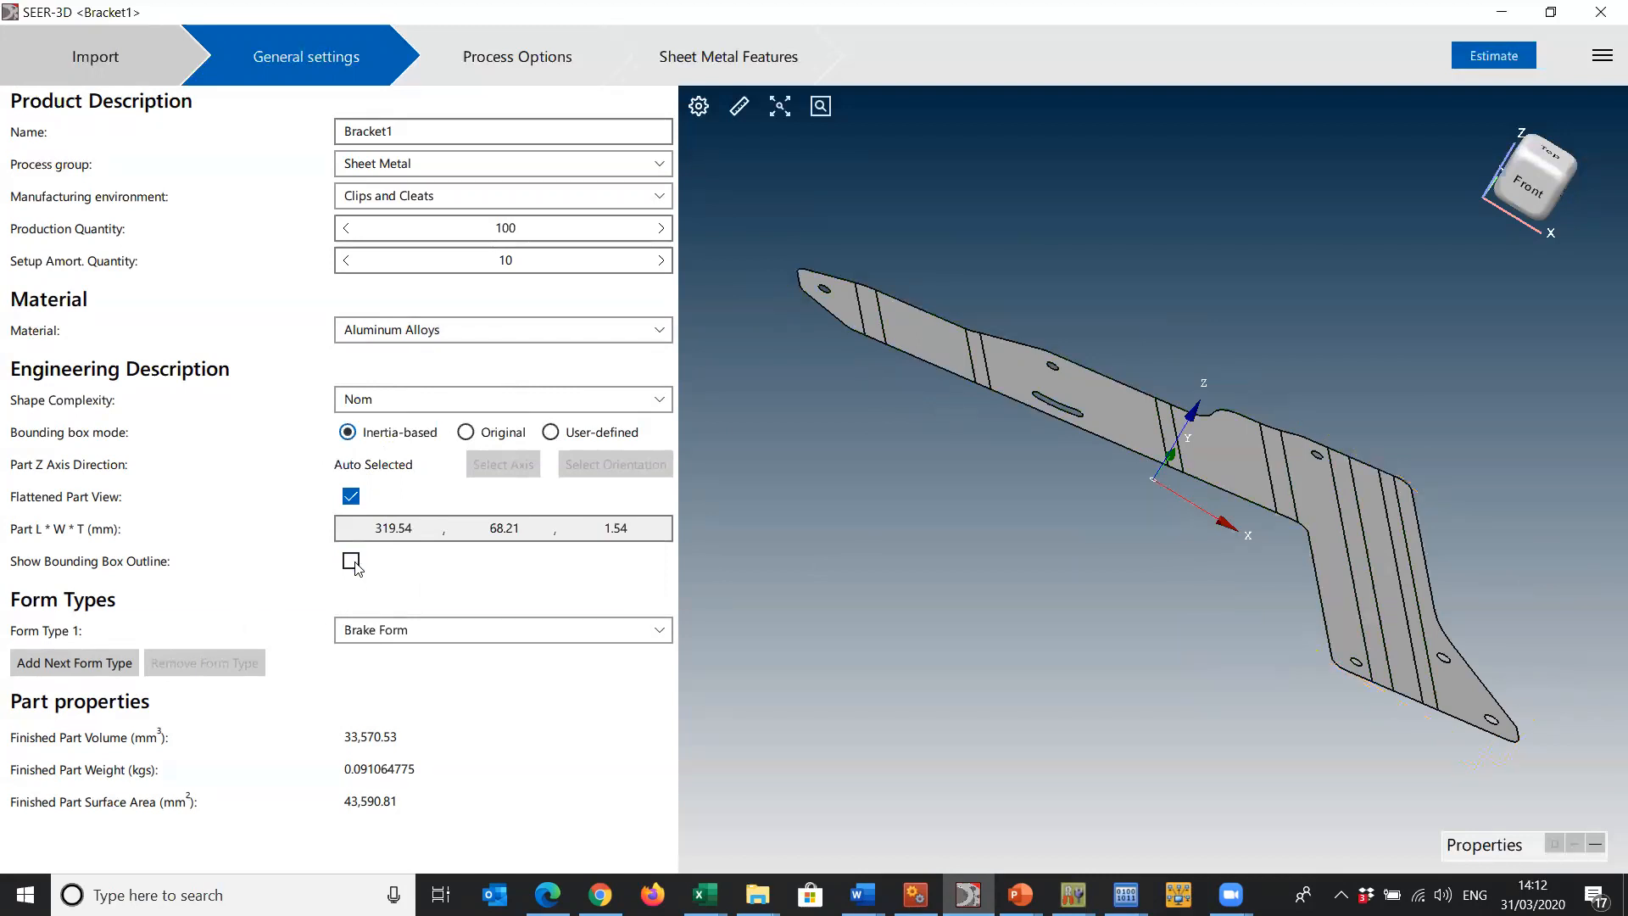
click(352, 563)
- Review the forming processes available for Form Type 1, keeping Brake Form
click(463, 635)
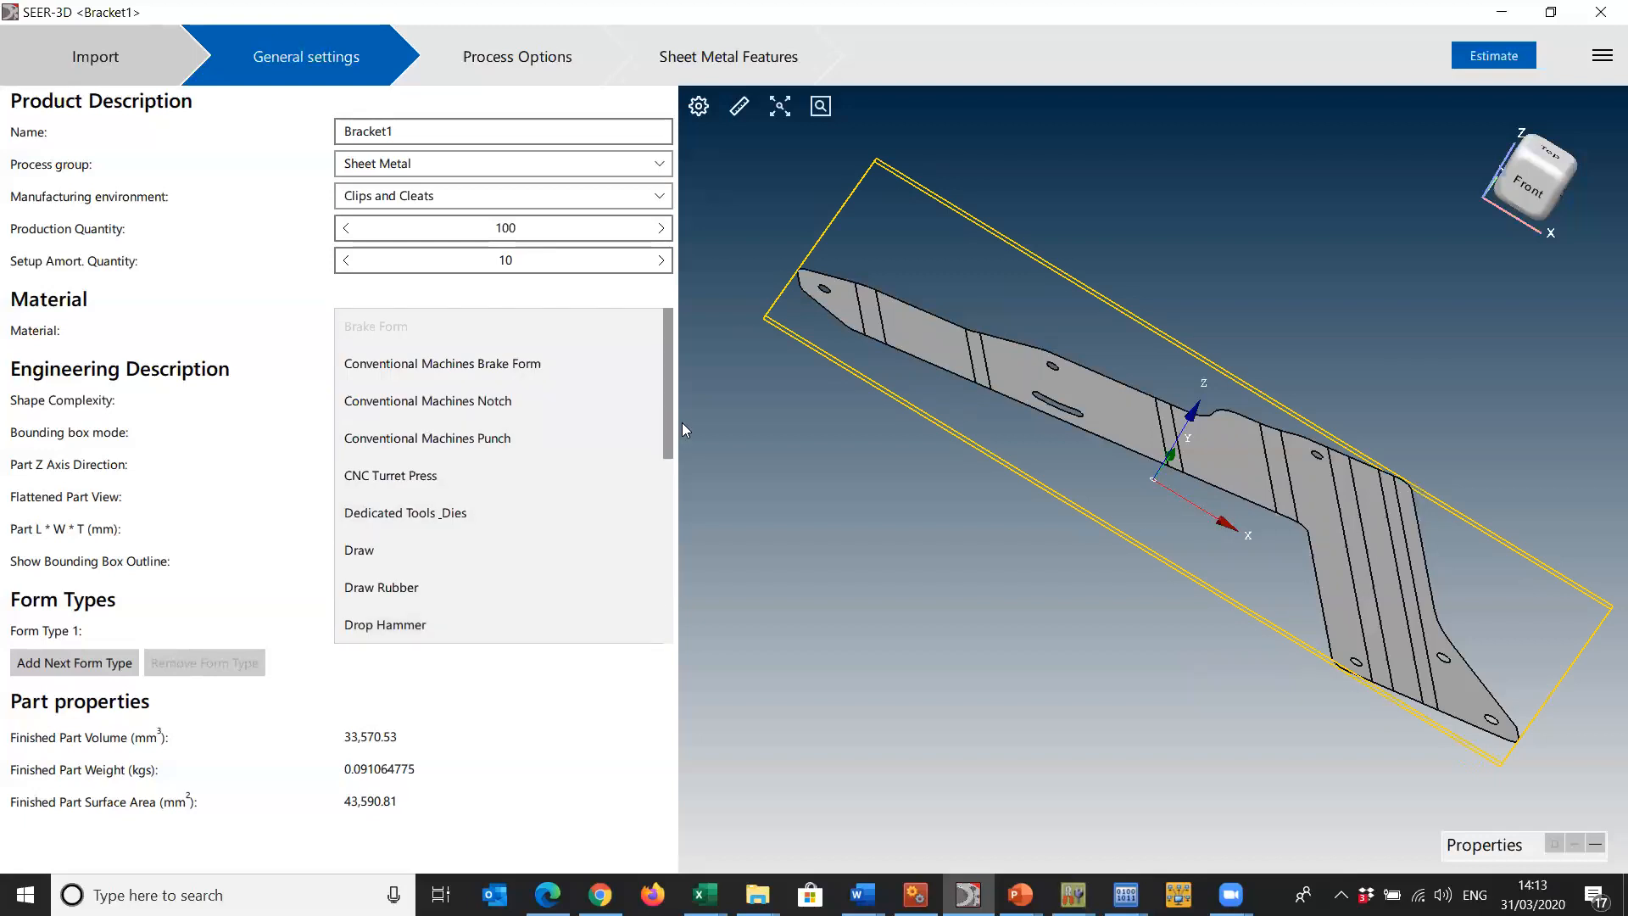
drag(666, 410, 664, 295)
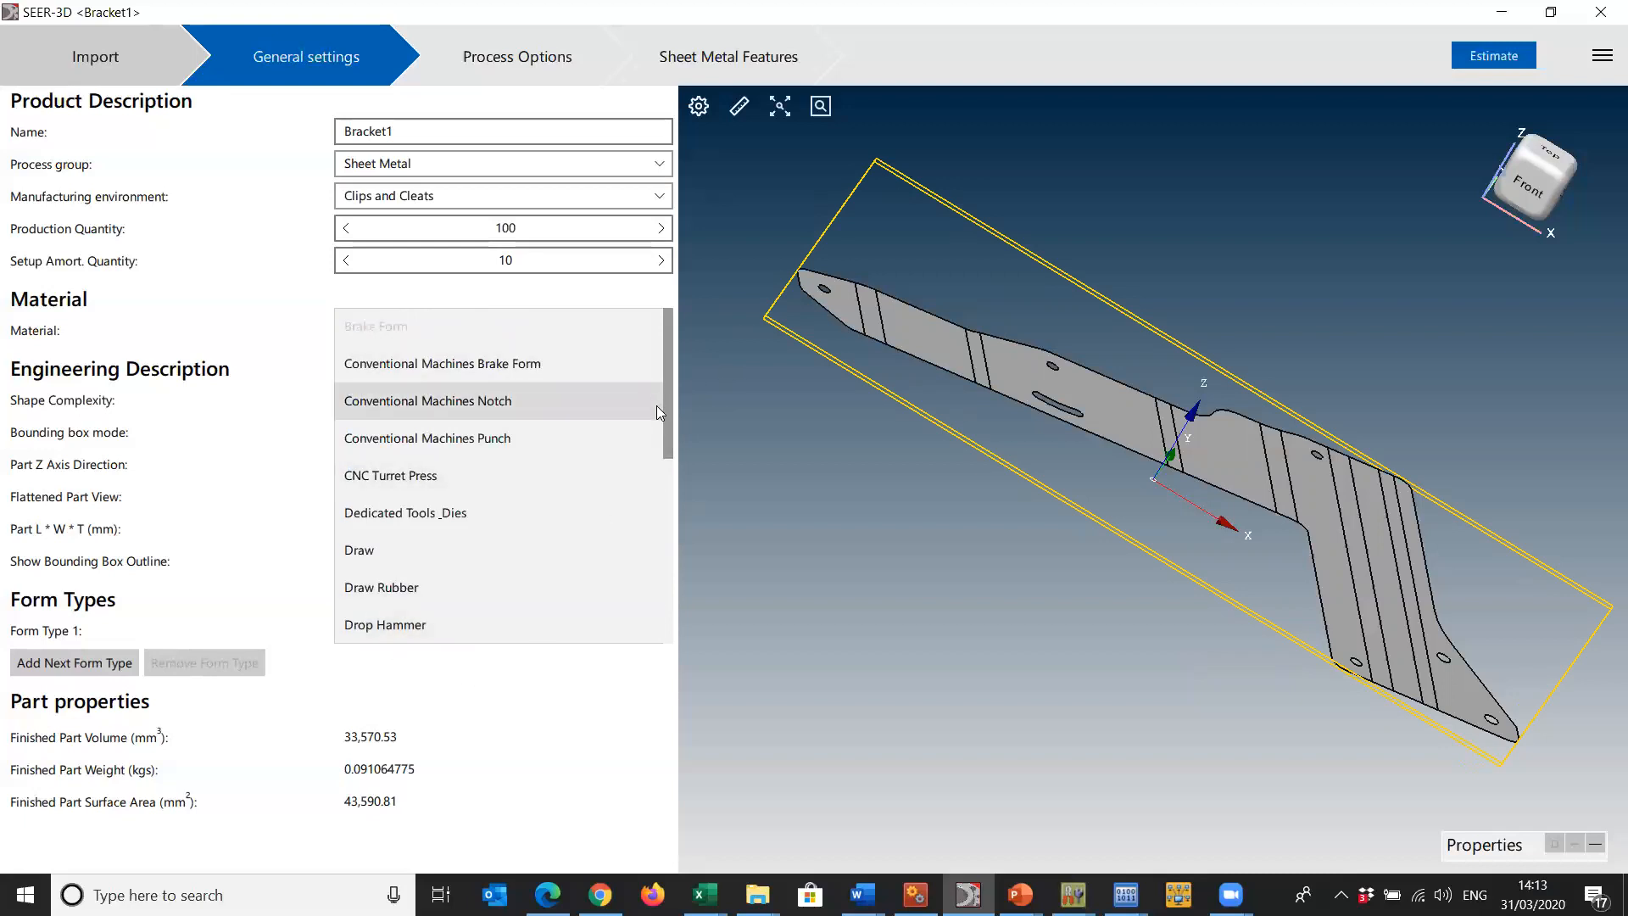
click(285, 348)
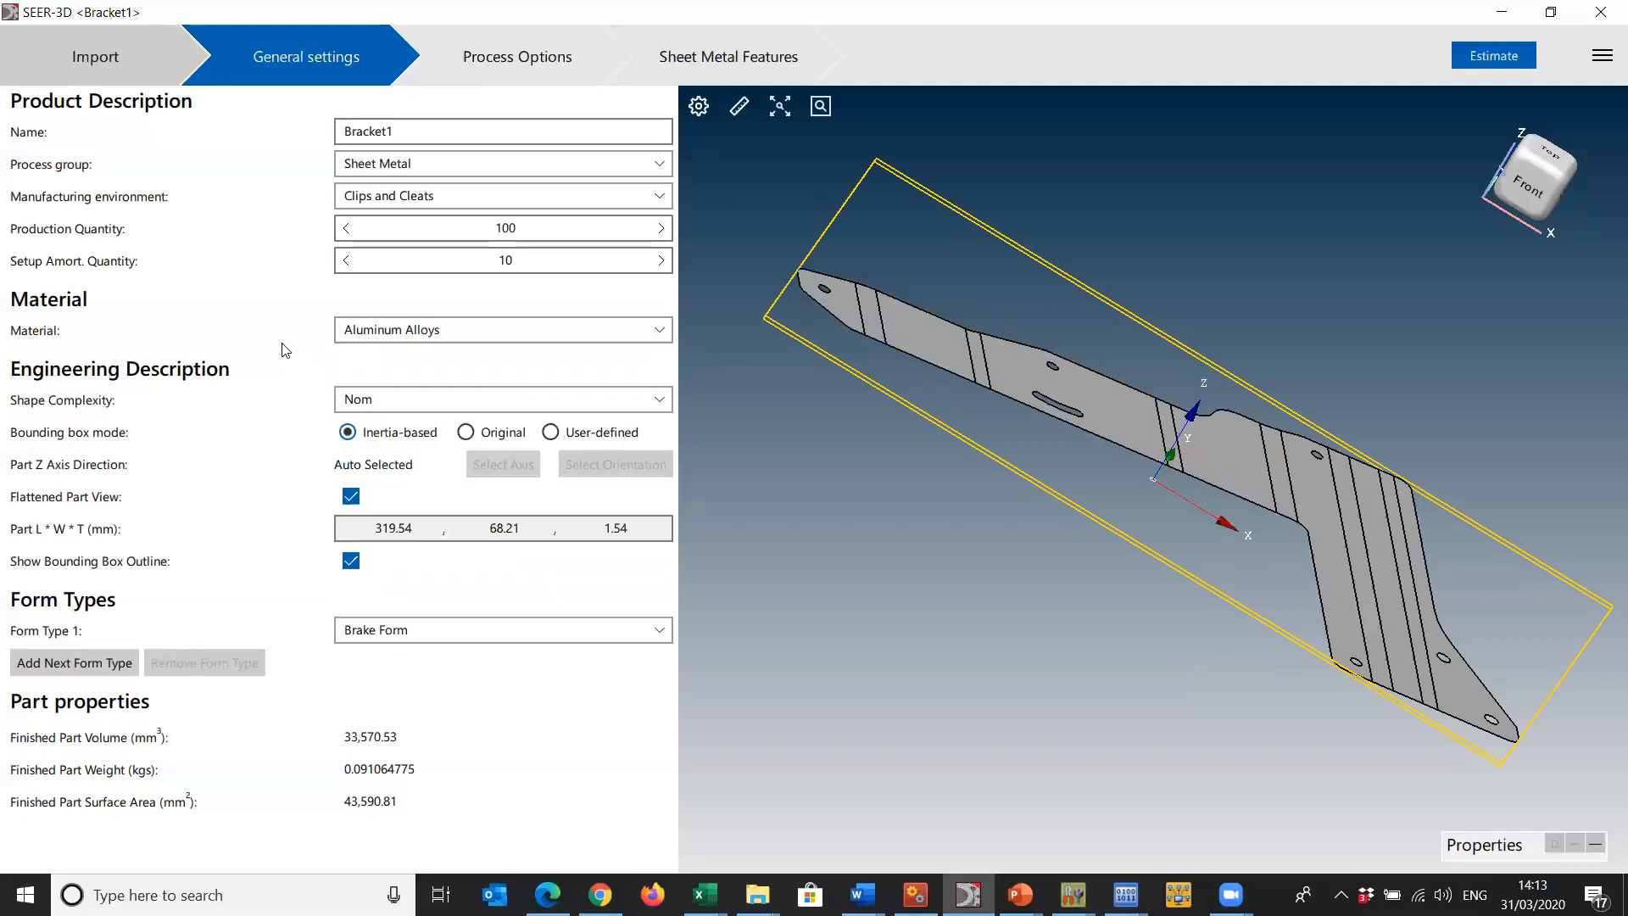
click(533, 634)
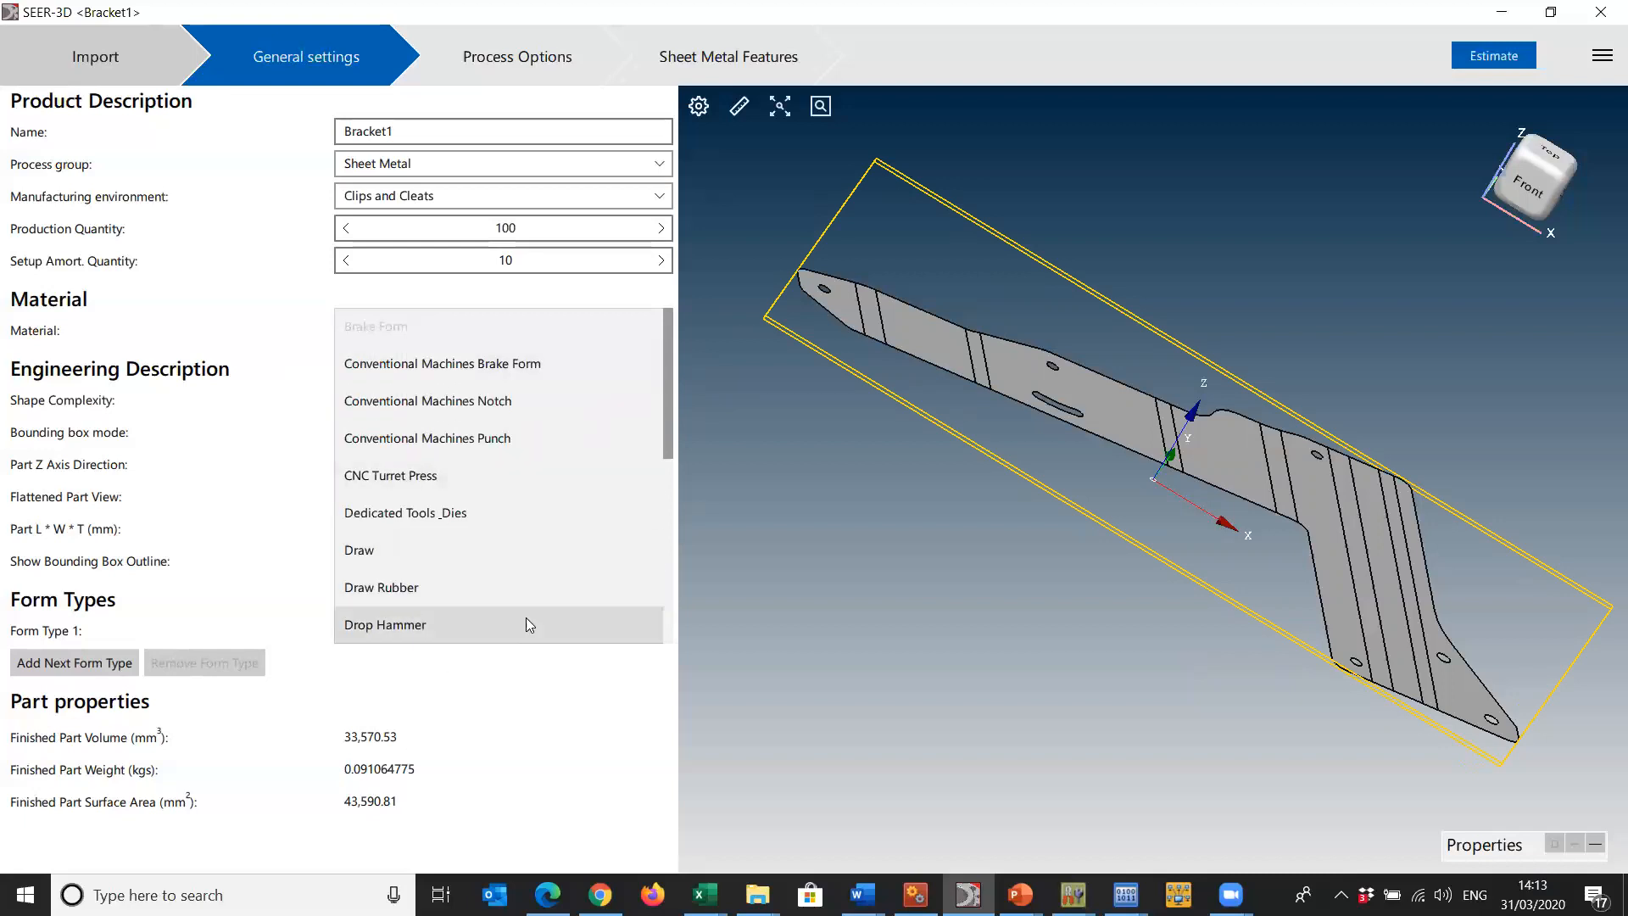
click(531, 679)
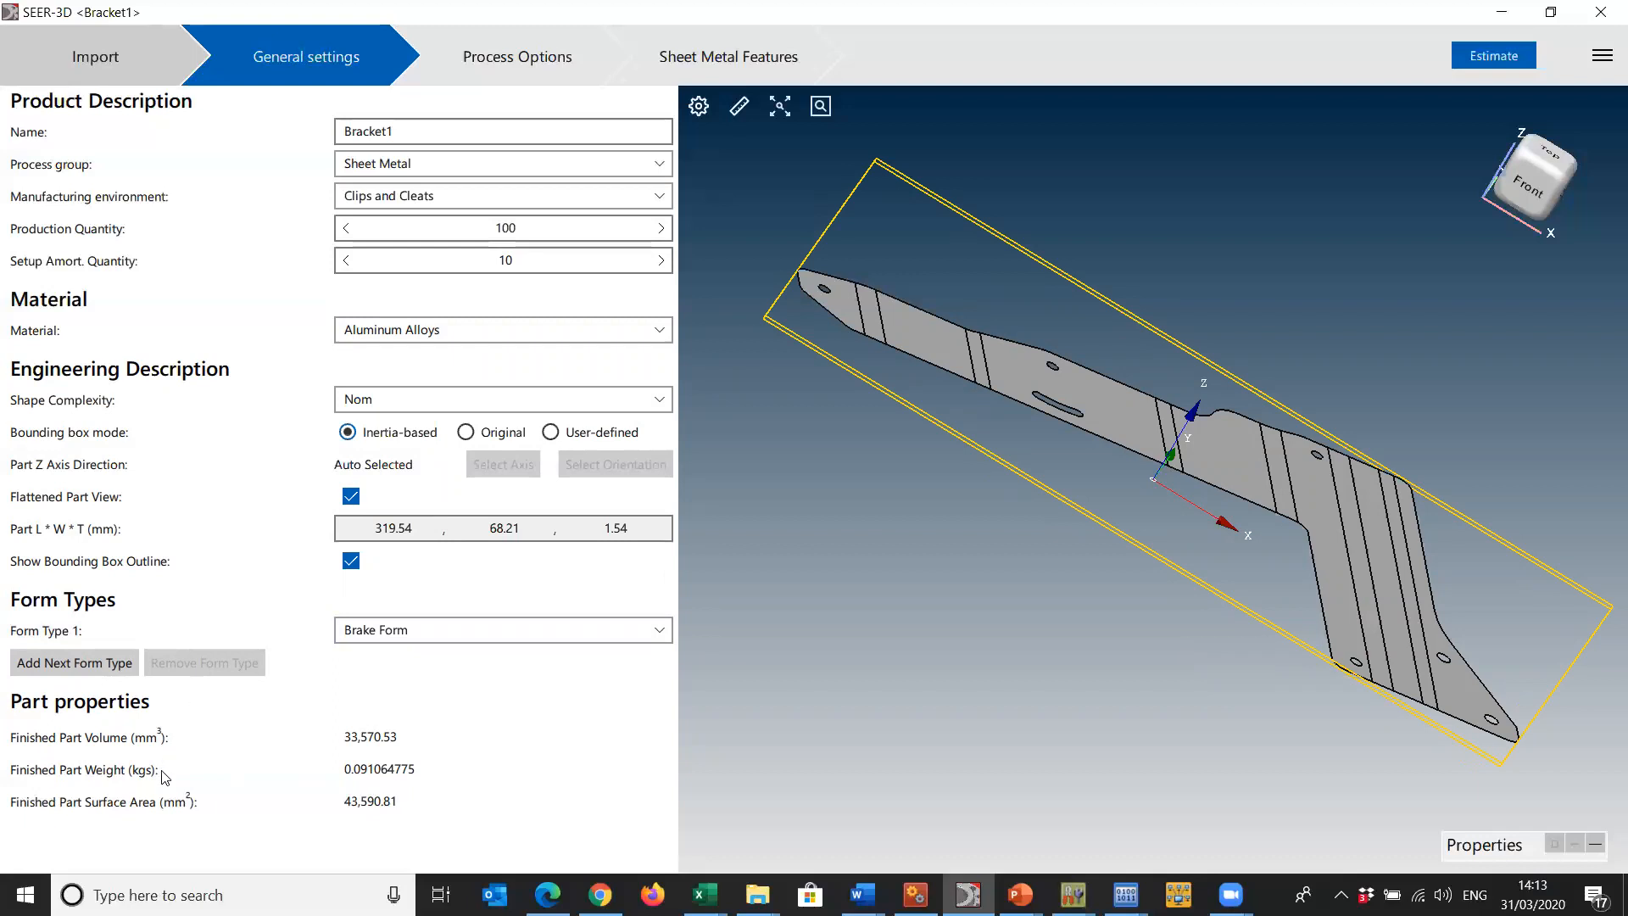
- Try adding Drop Hammer Rubber as a second form type, and remove that form type
click(82, 664)
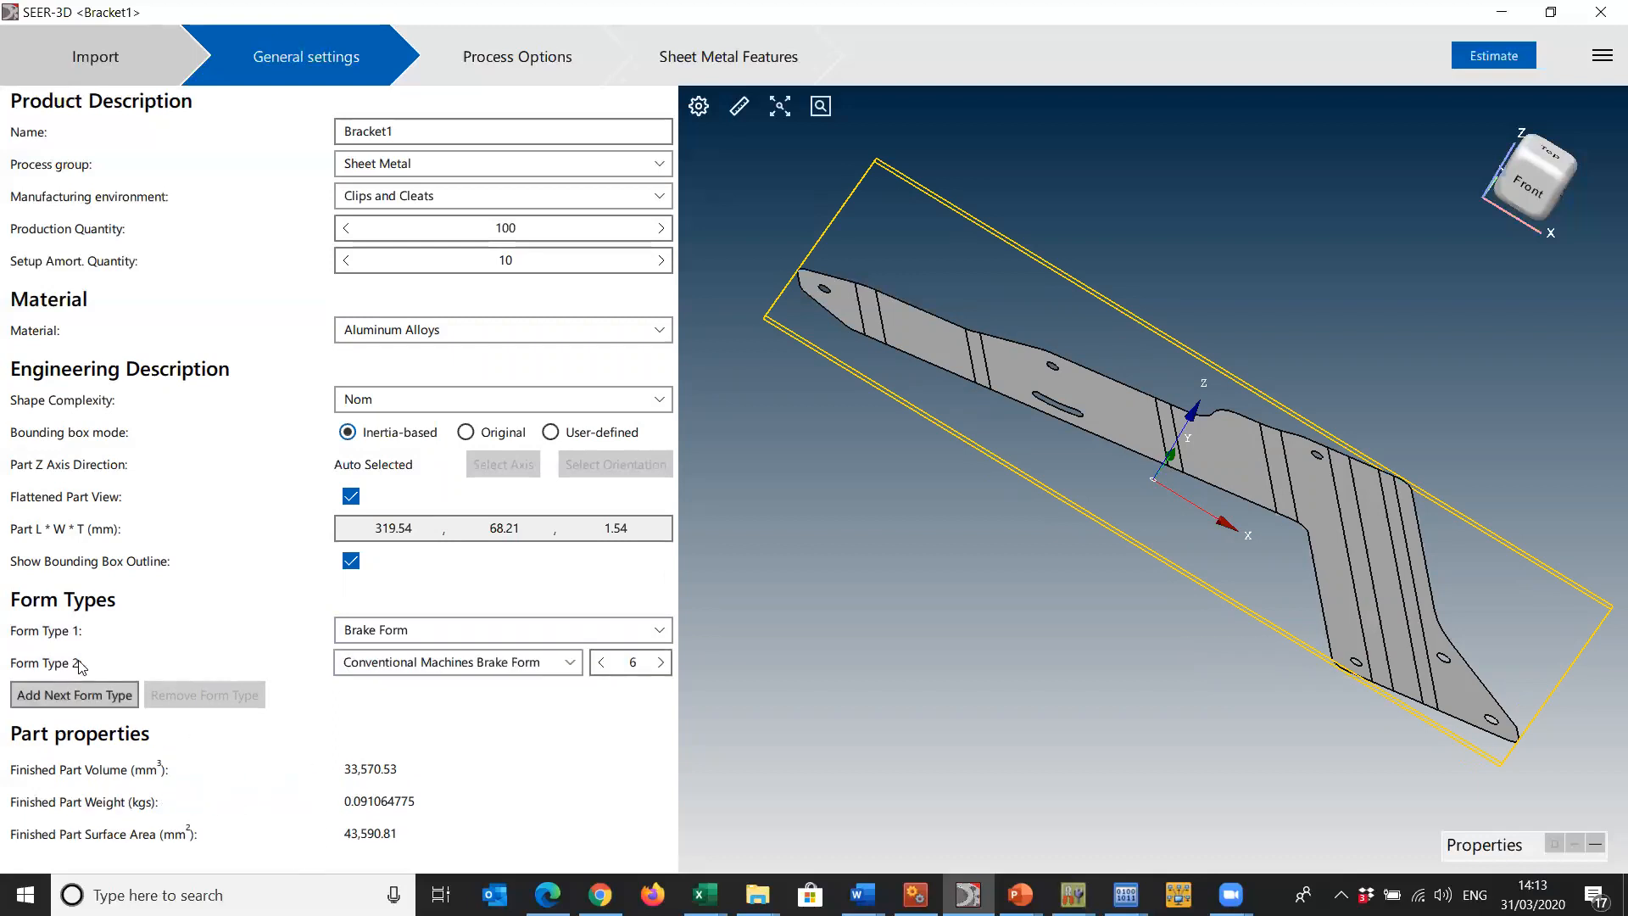
click(573, 665)
click(574, 663)
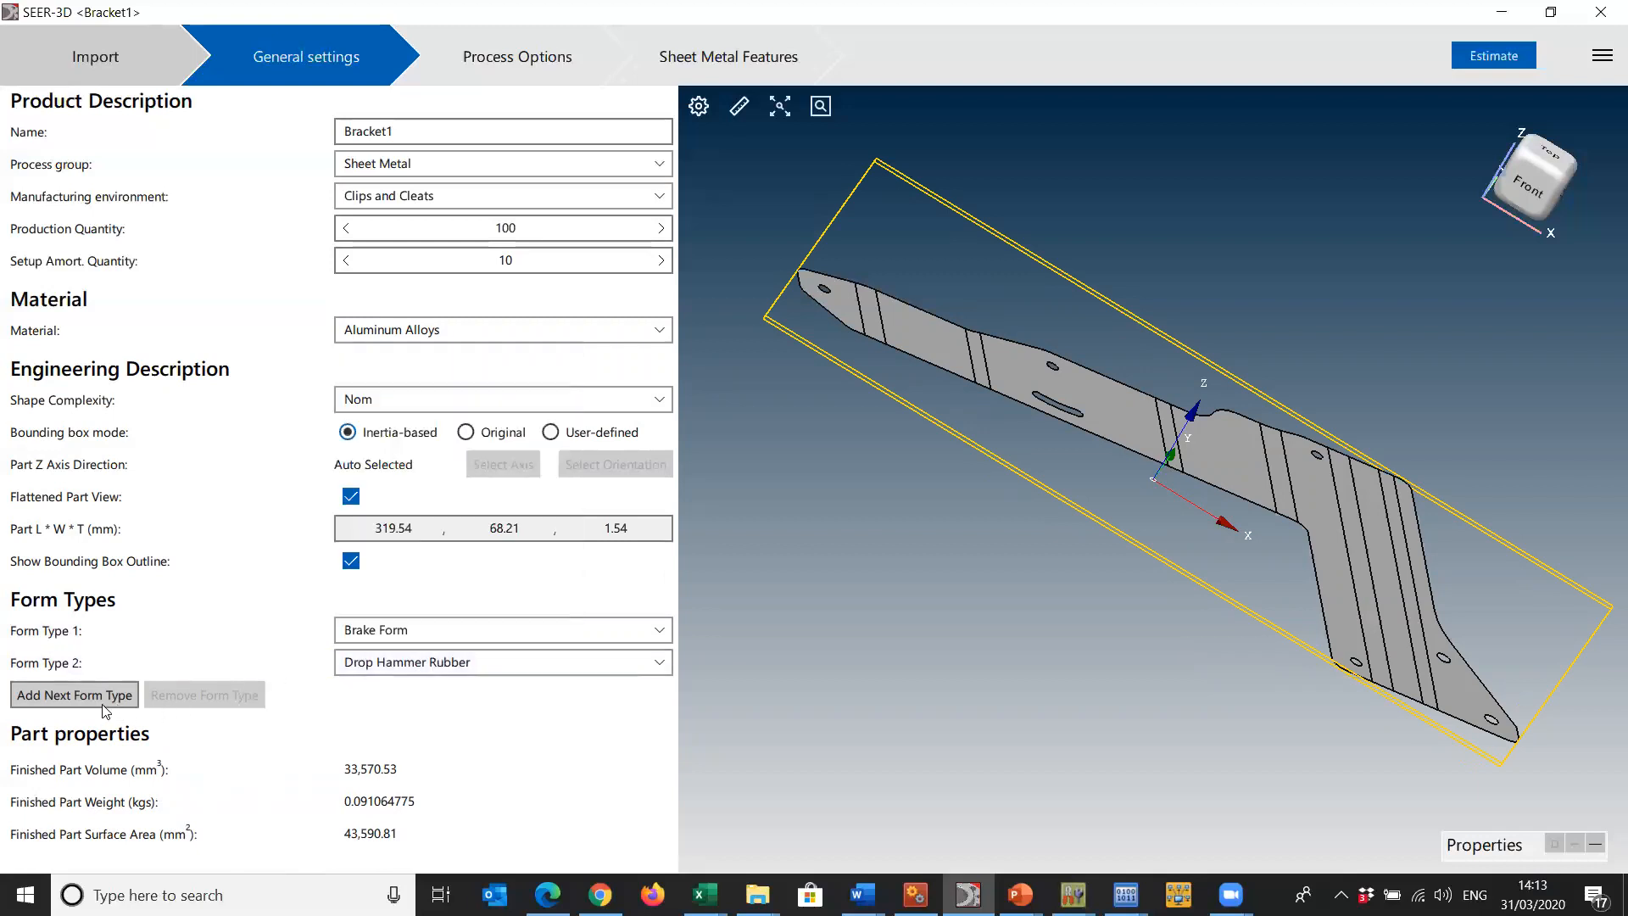
click(397, 662)
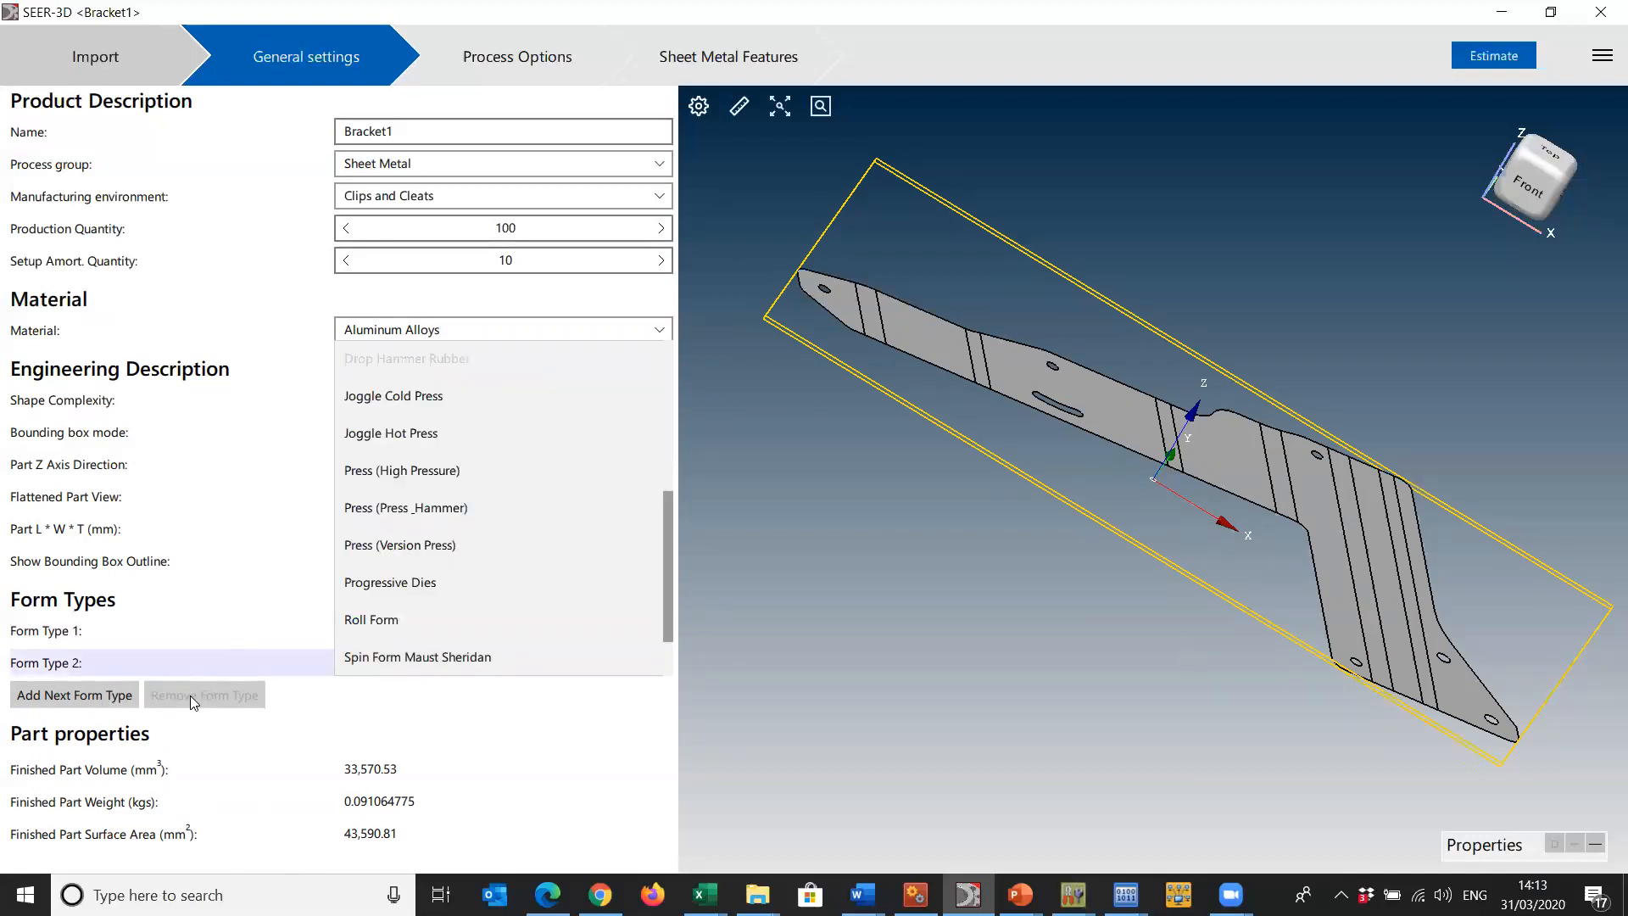
click(215, 689)
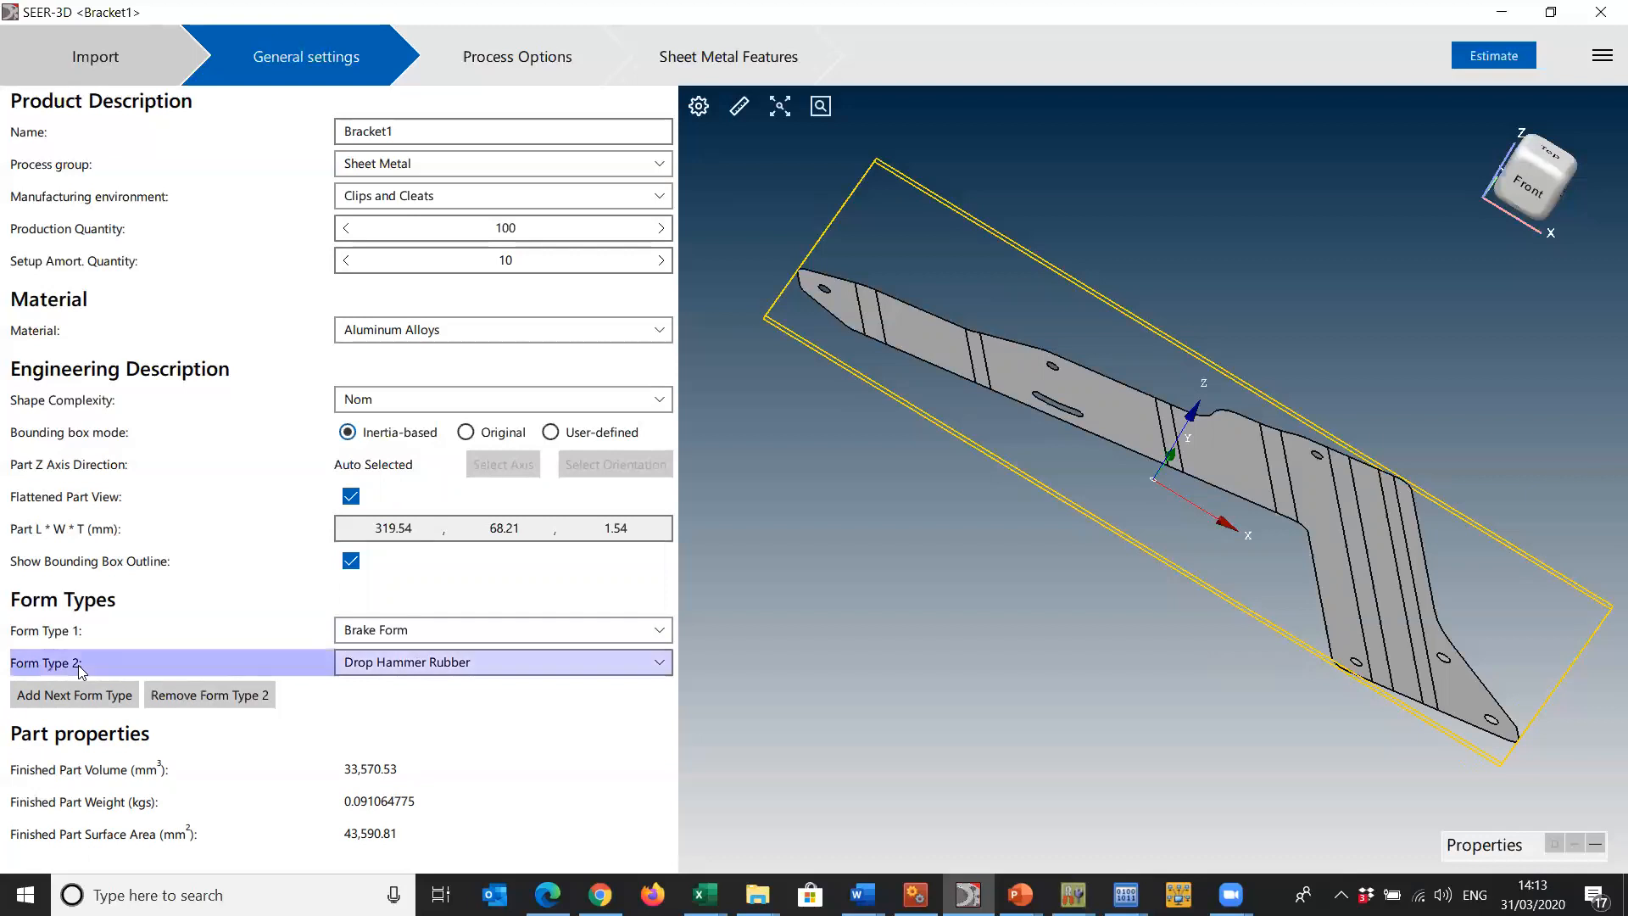
click(188, 696)
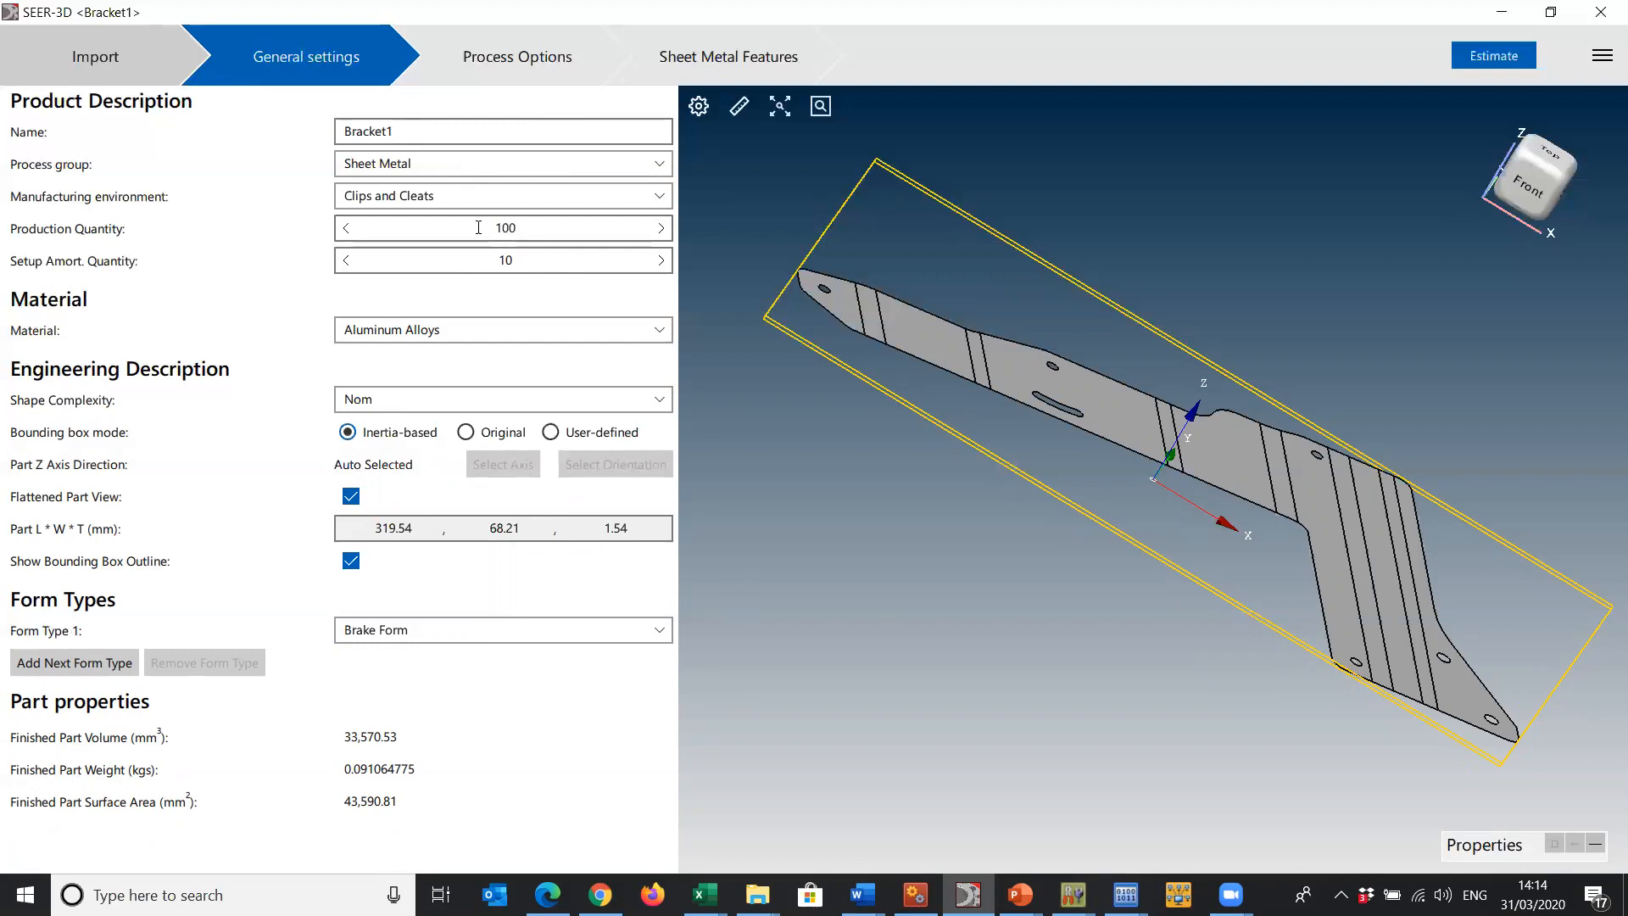
- Exclude the Drill Rout NC pre-form operation from the process options and recheck the general settings
click(473, 96)
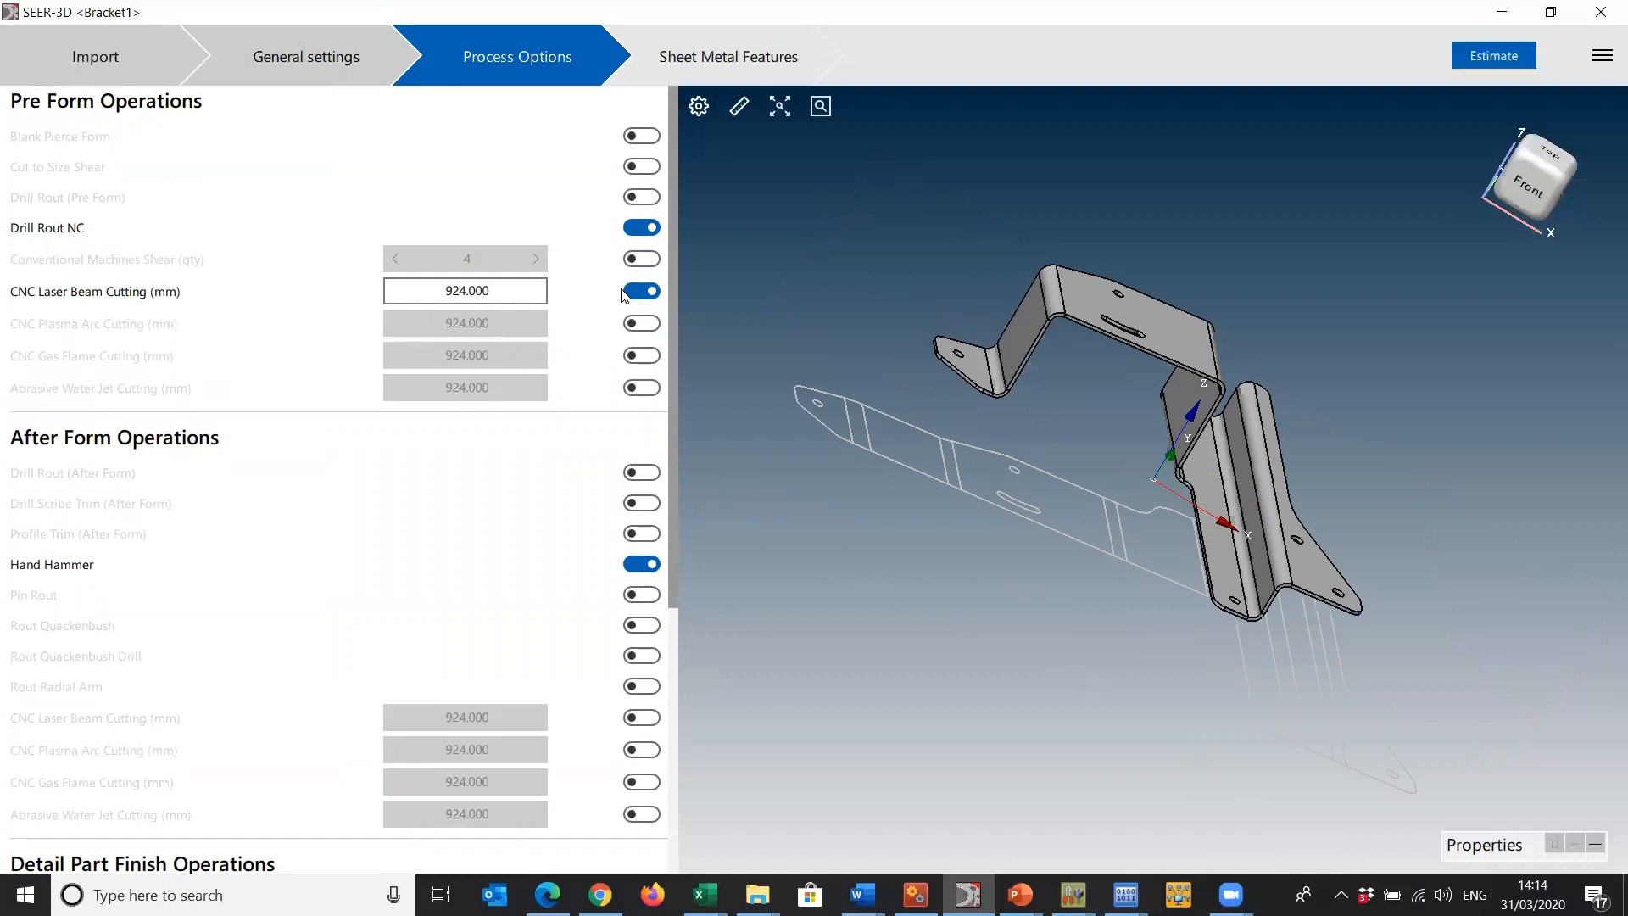
click(647, 227)
click(319, 63)
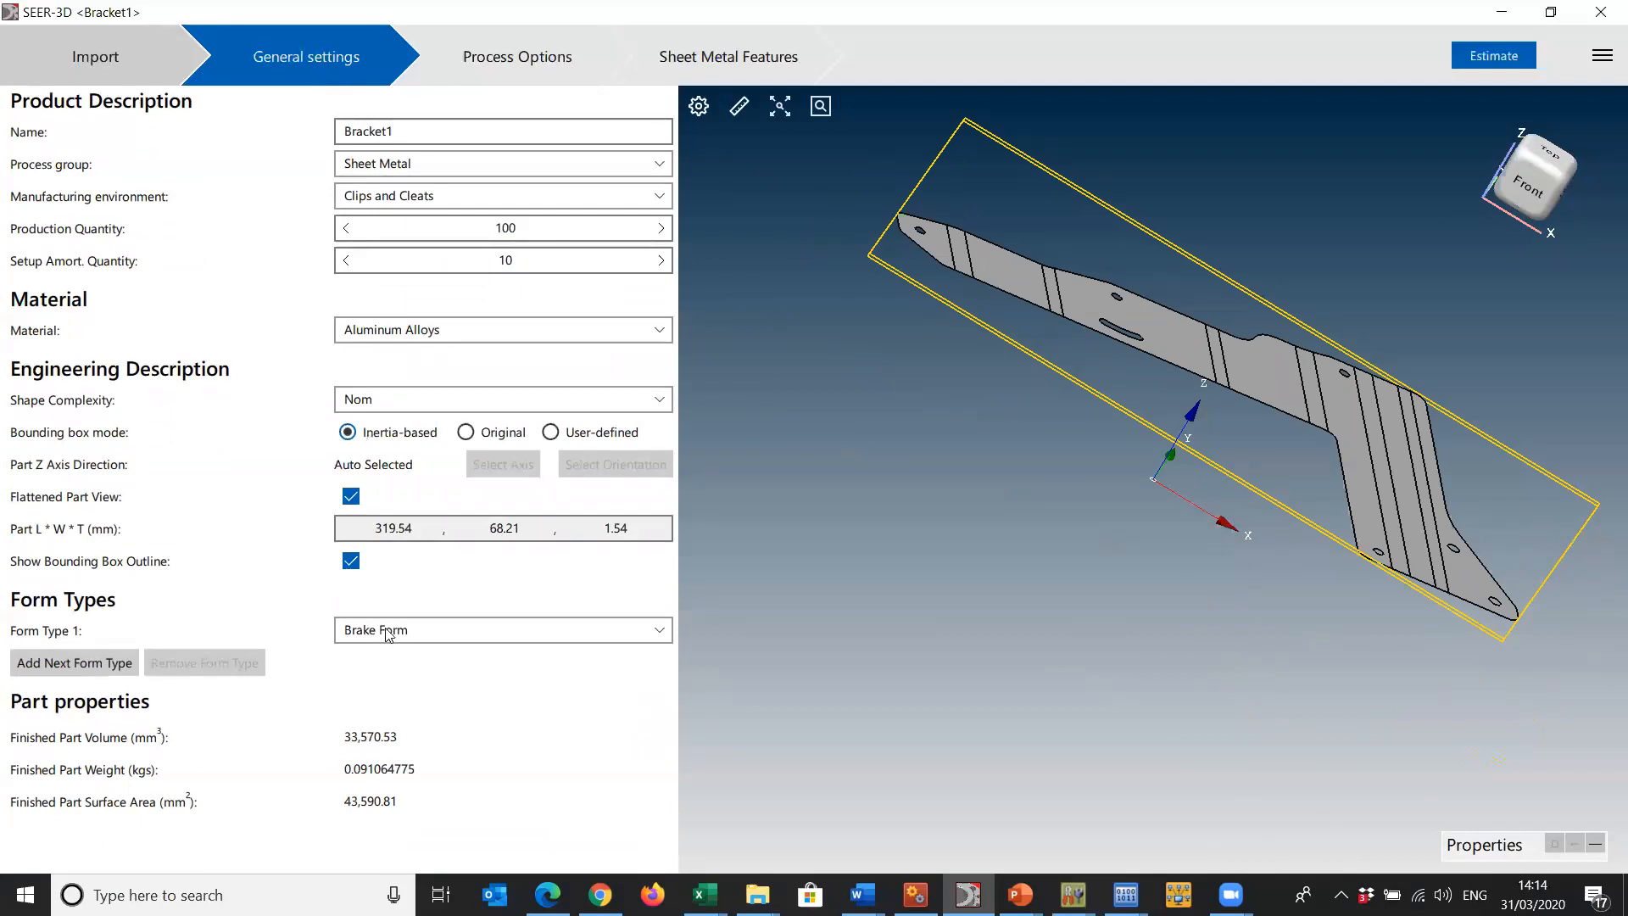
- Exclude Finish & Heat Treat Ops from the detail part finish operations in the process options
click(460, 61)
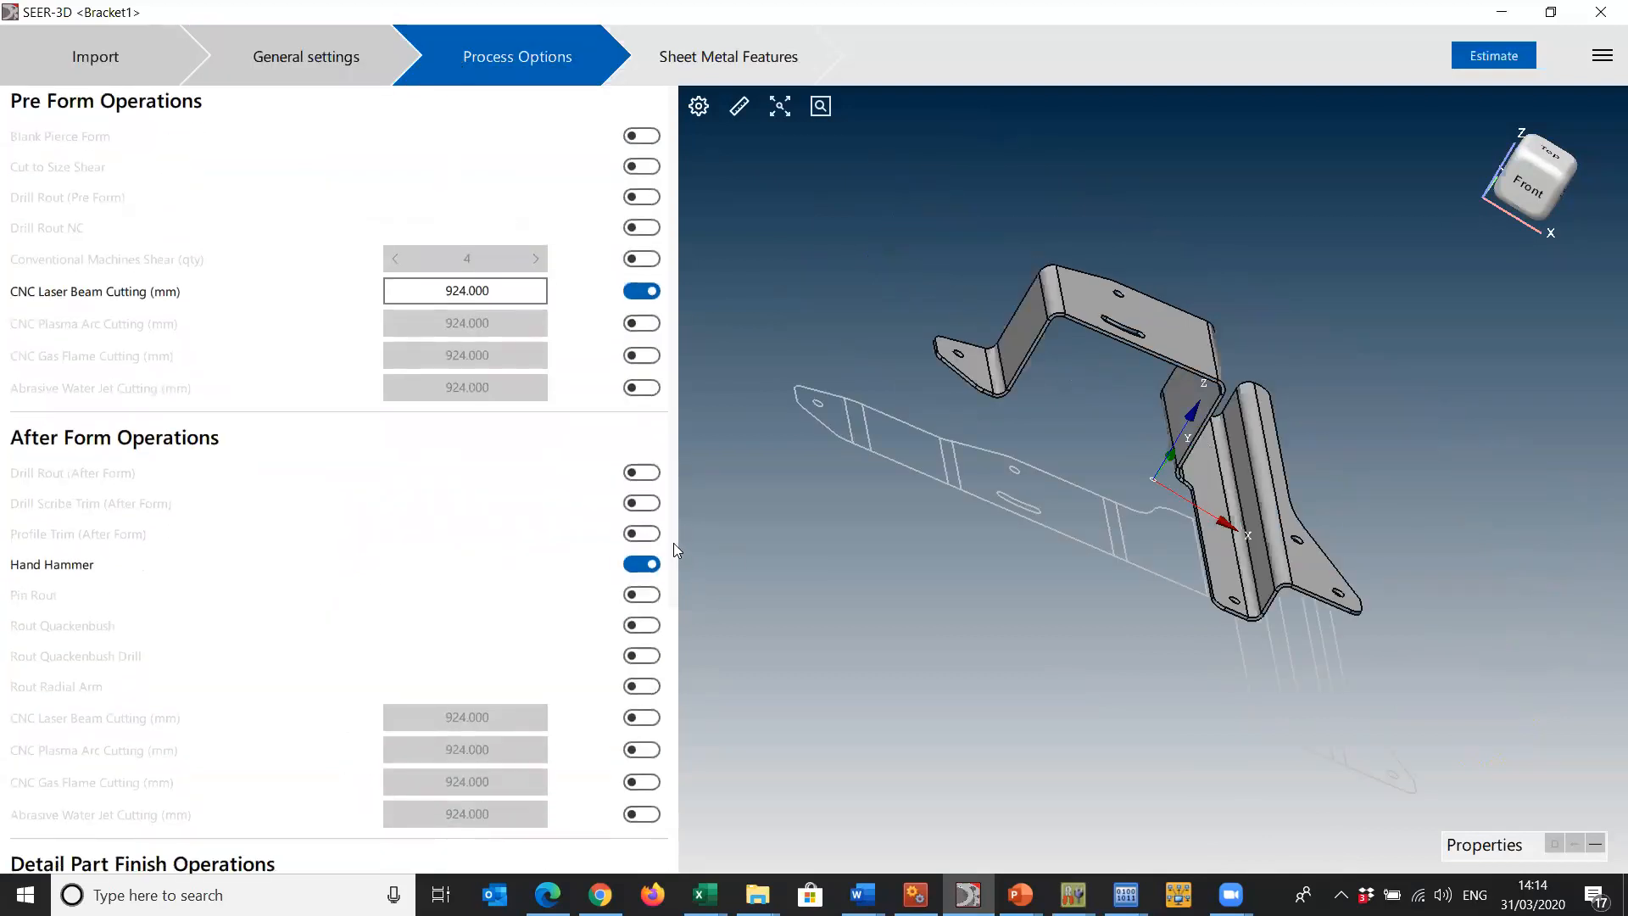
drag(673, 547, 654, 787)
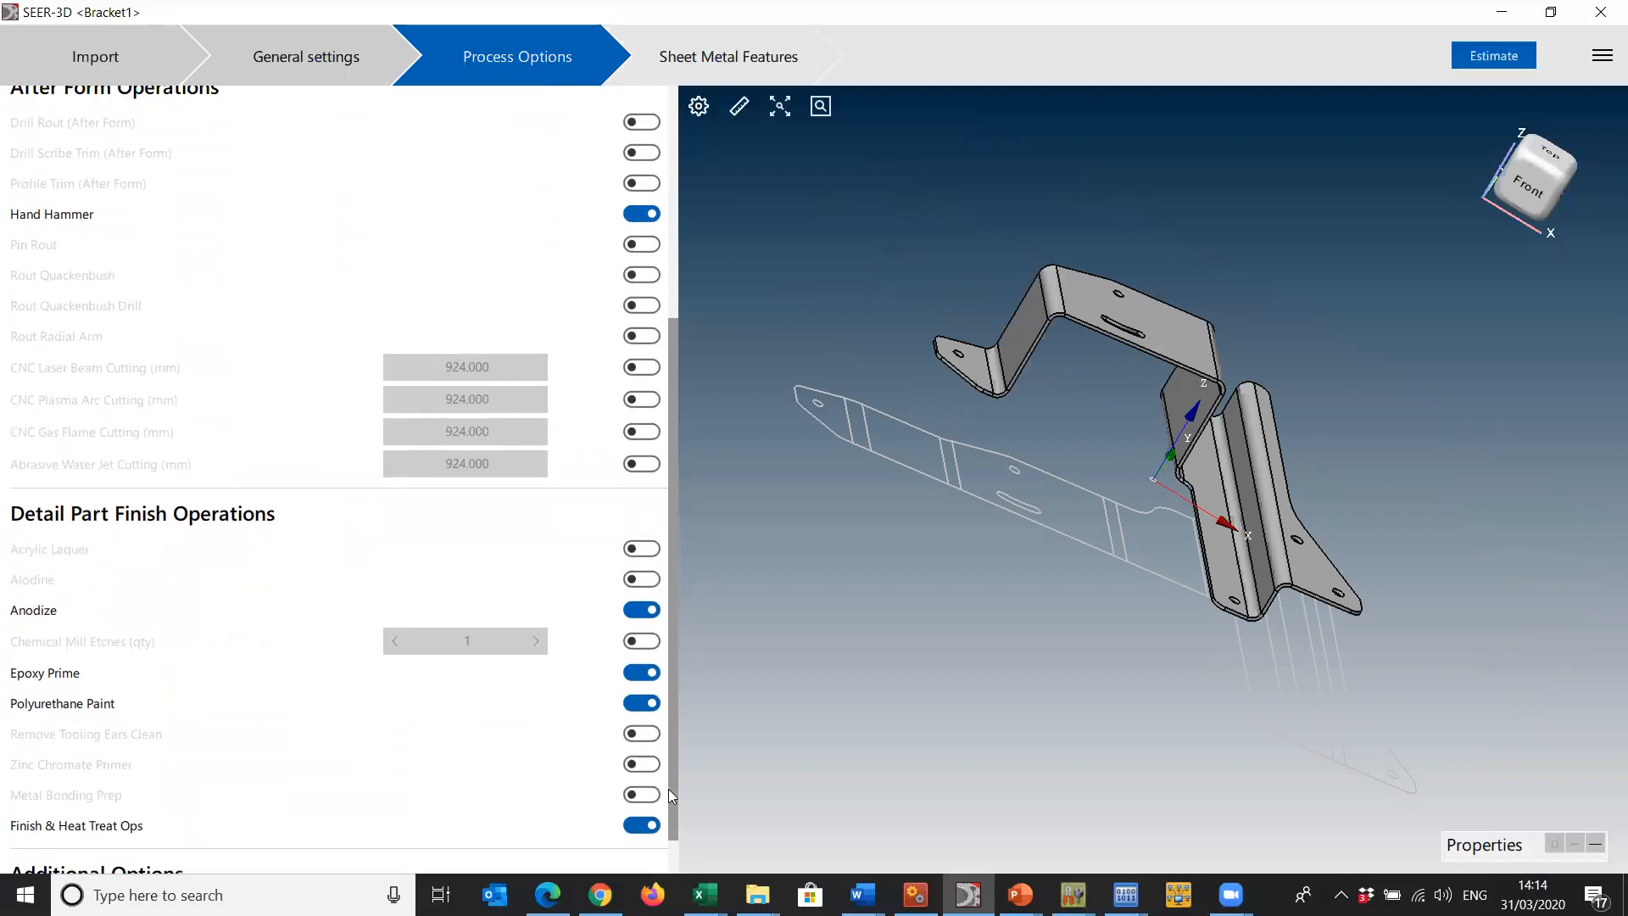
scroll(669, 793, down, 1)
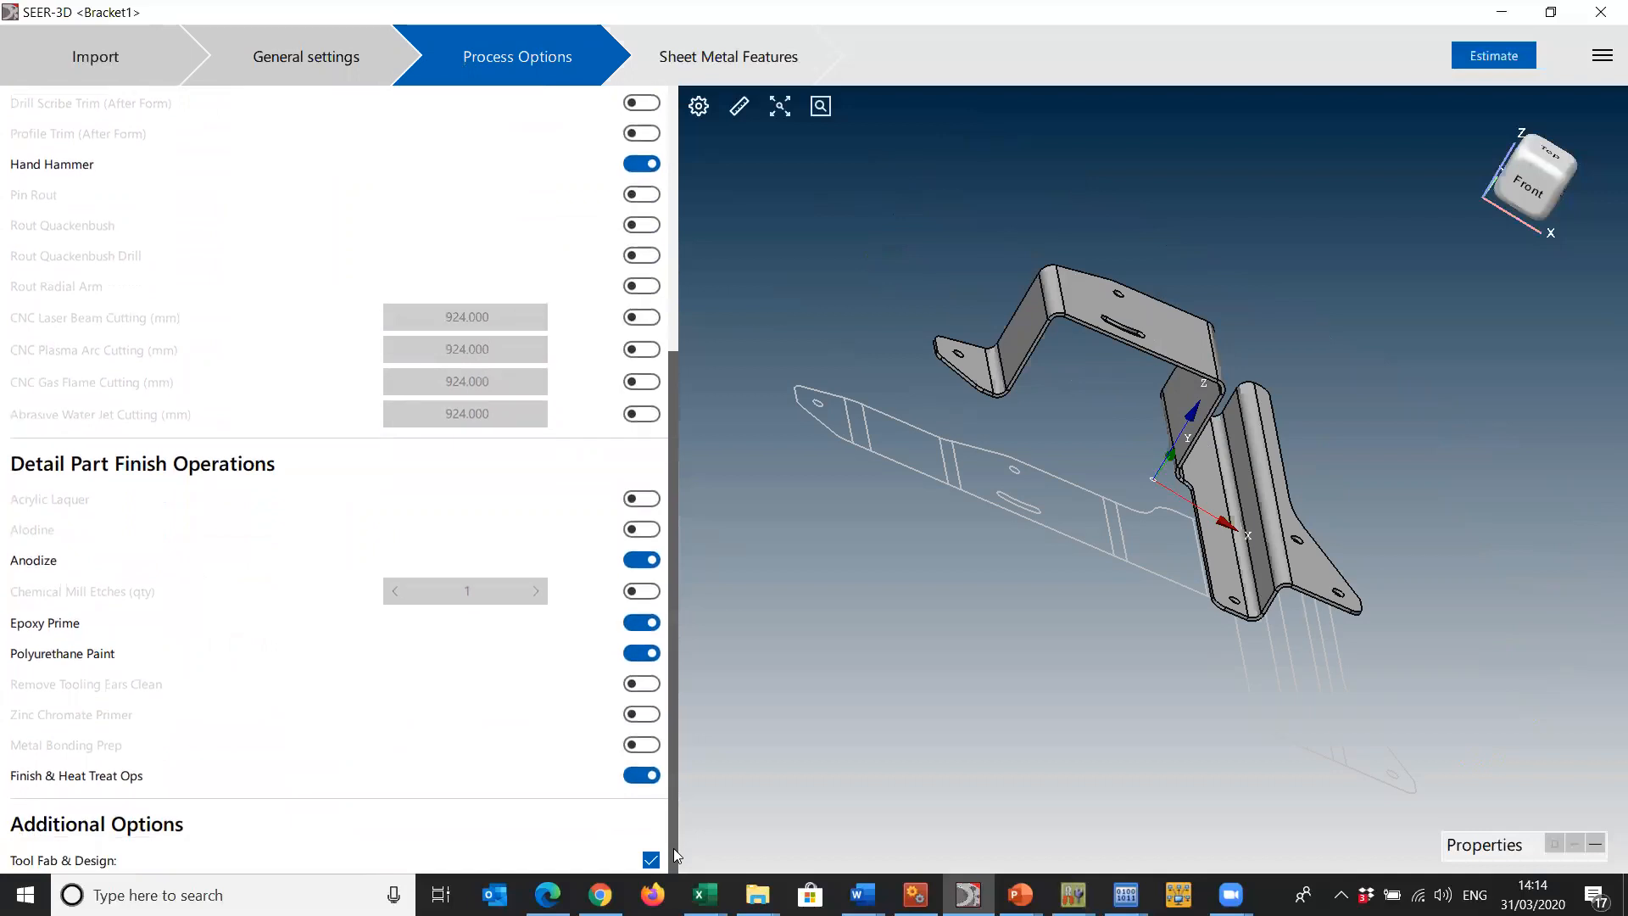
click(638, 776)
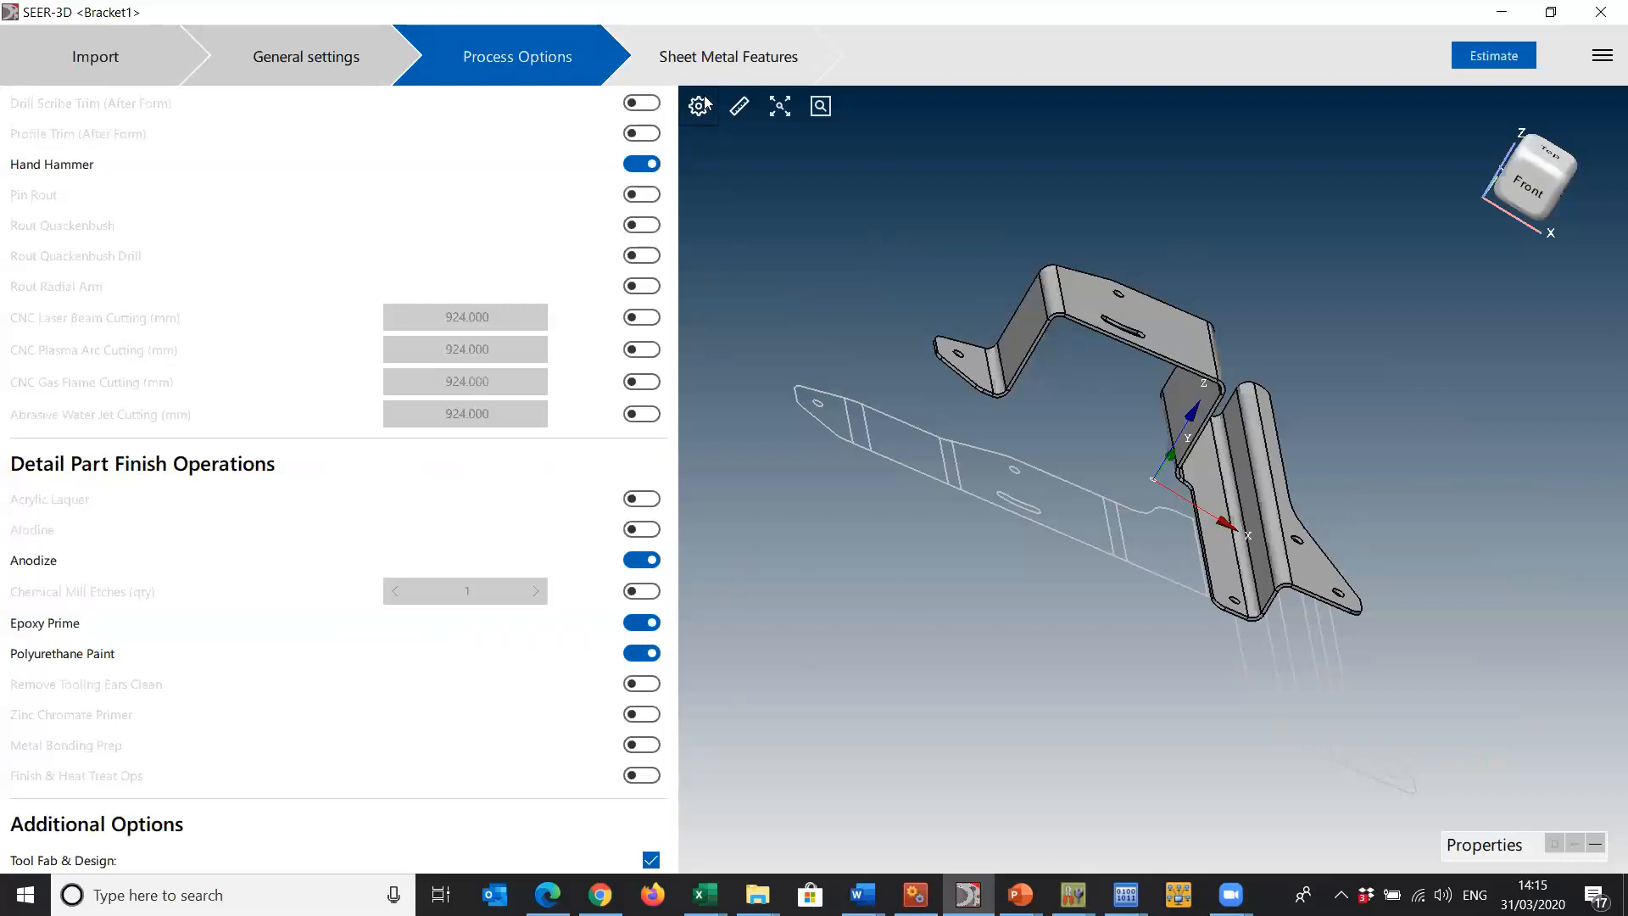
- Highlight the bracket's simple holes, cutouts, compound bends and back side in turn among the recognized sheet metal features
click(728, 56)
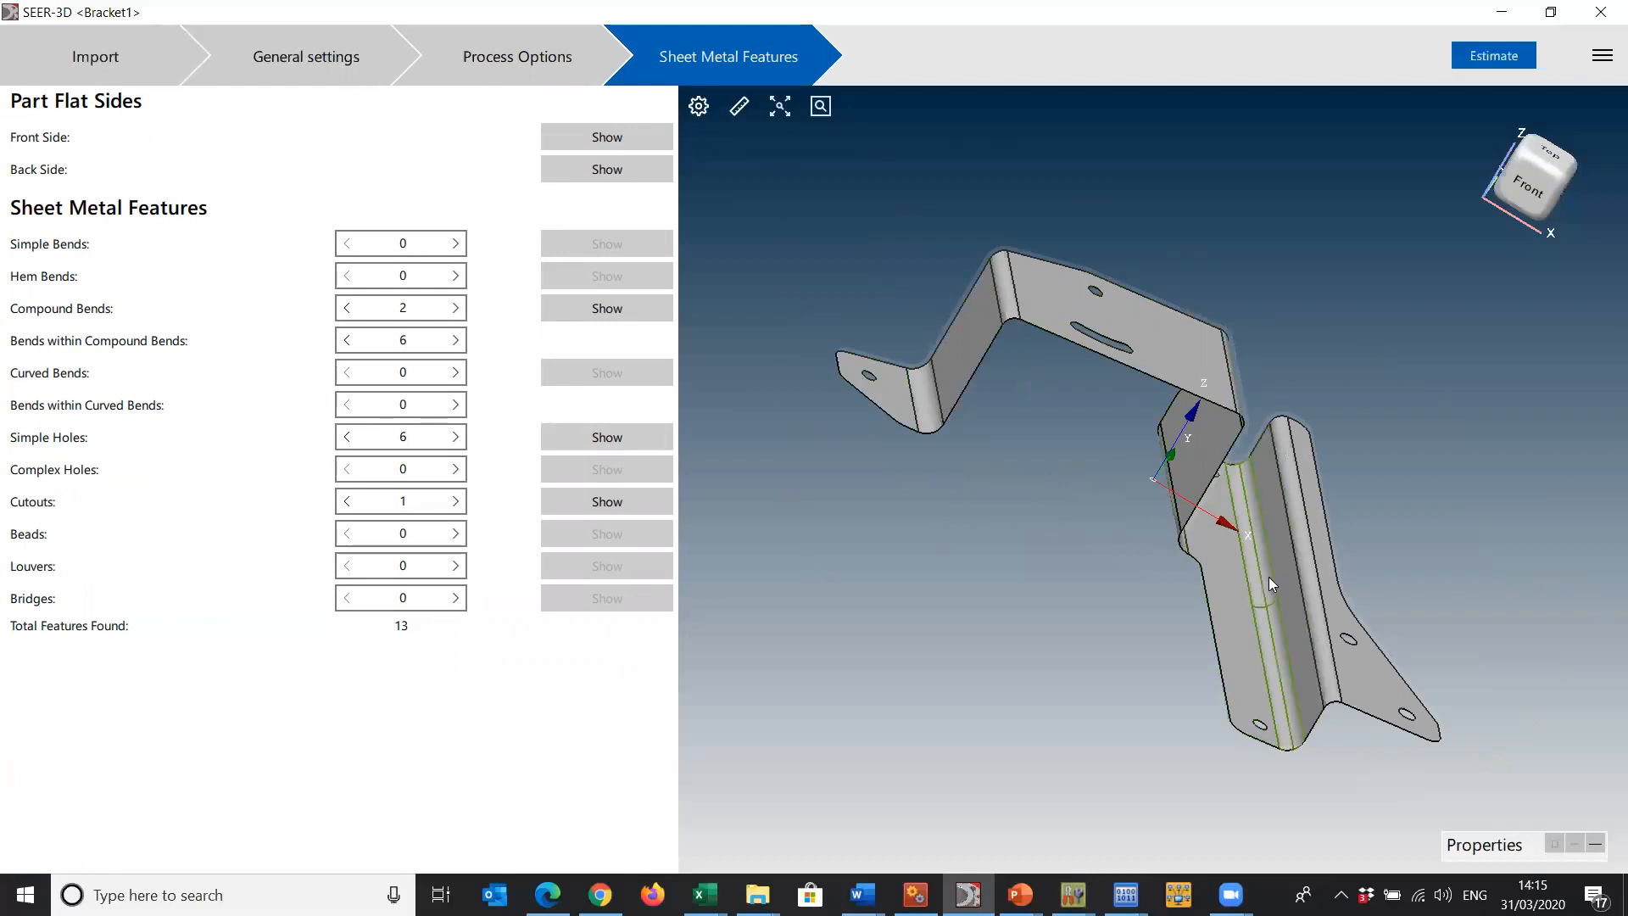
click(607, 436)
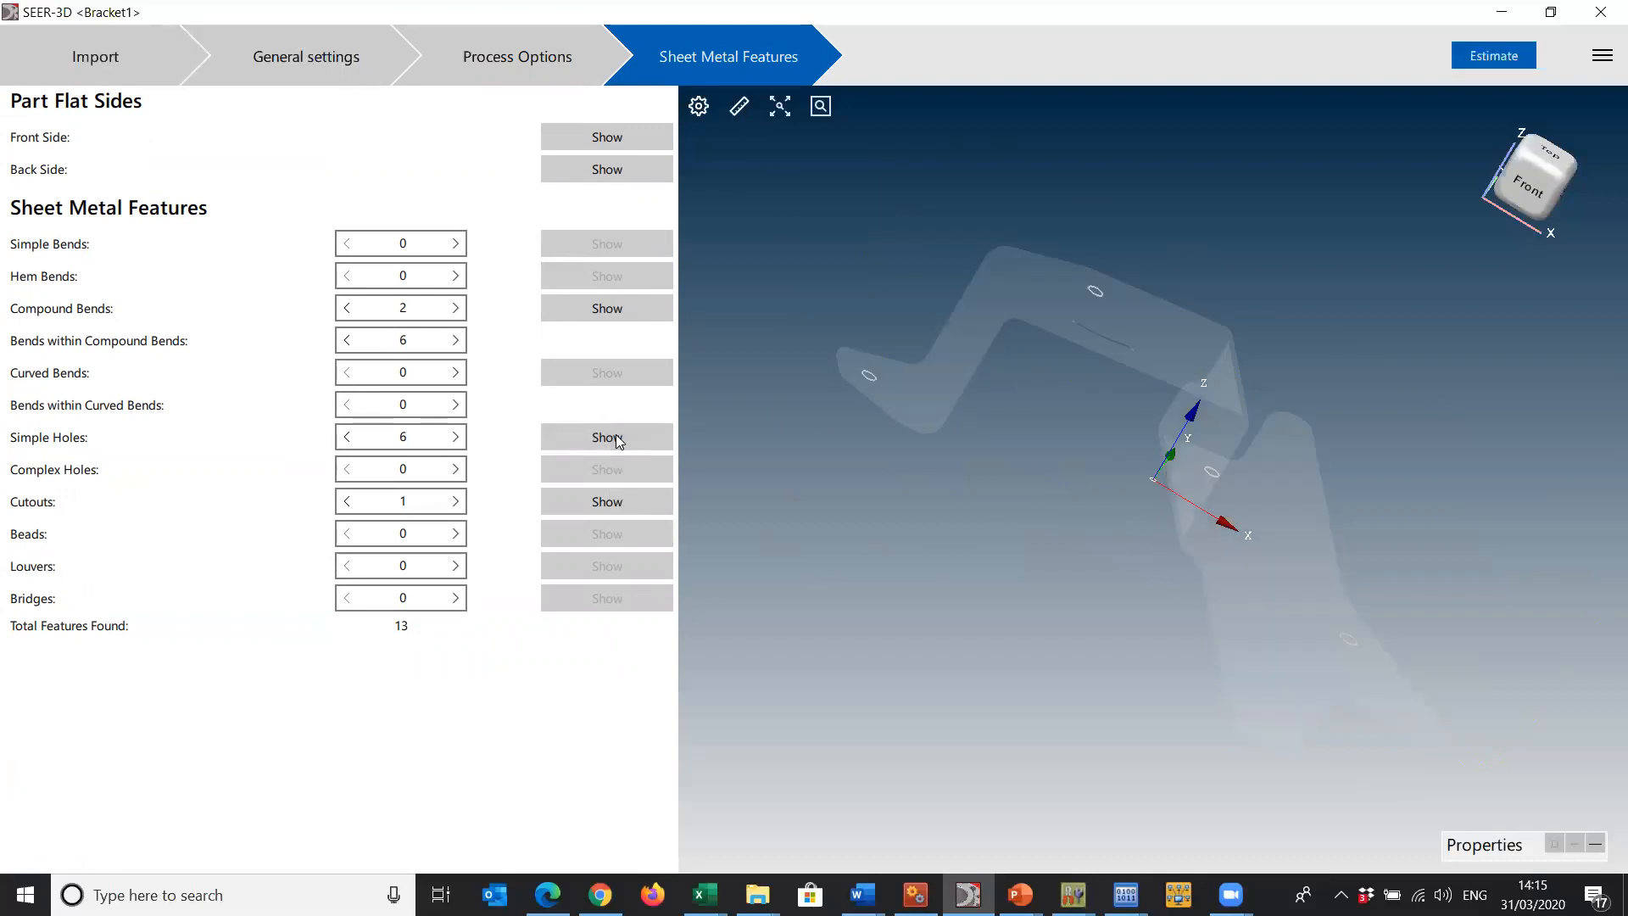
click(626, 506)
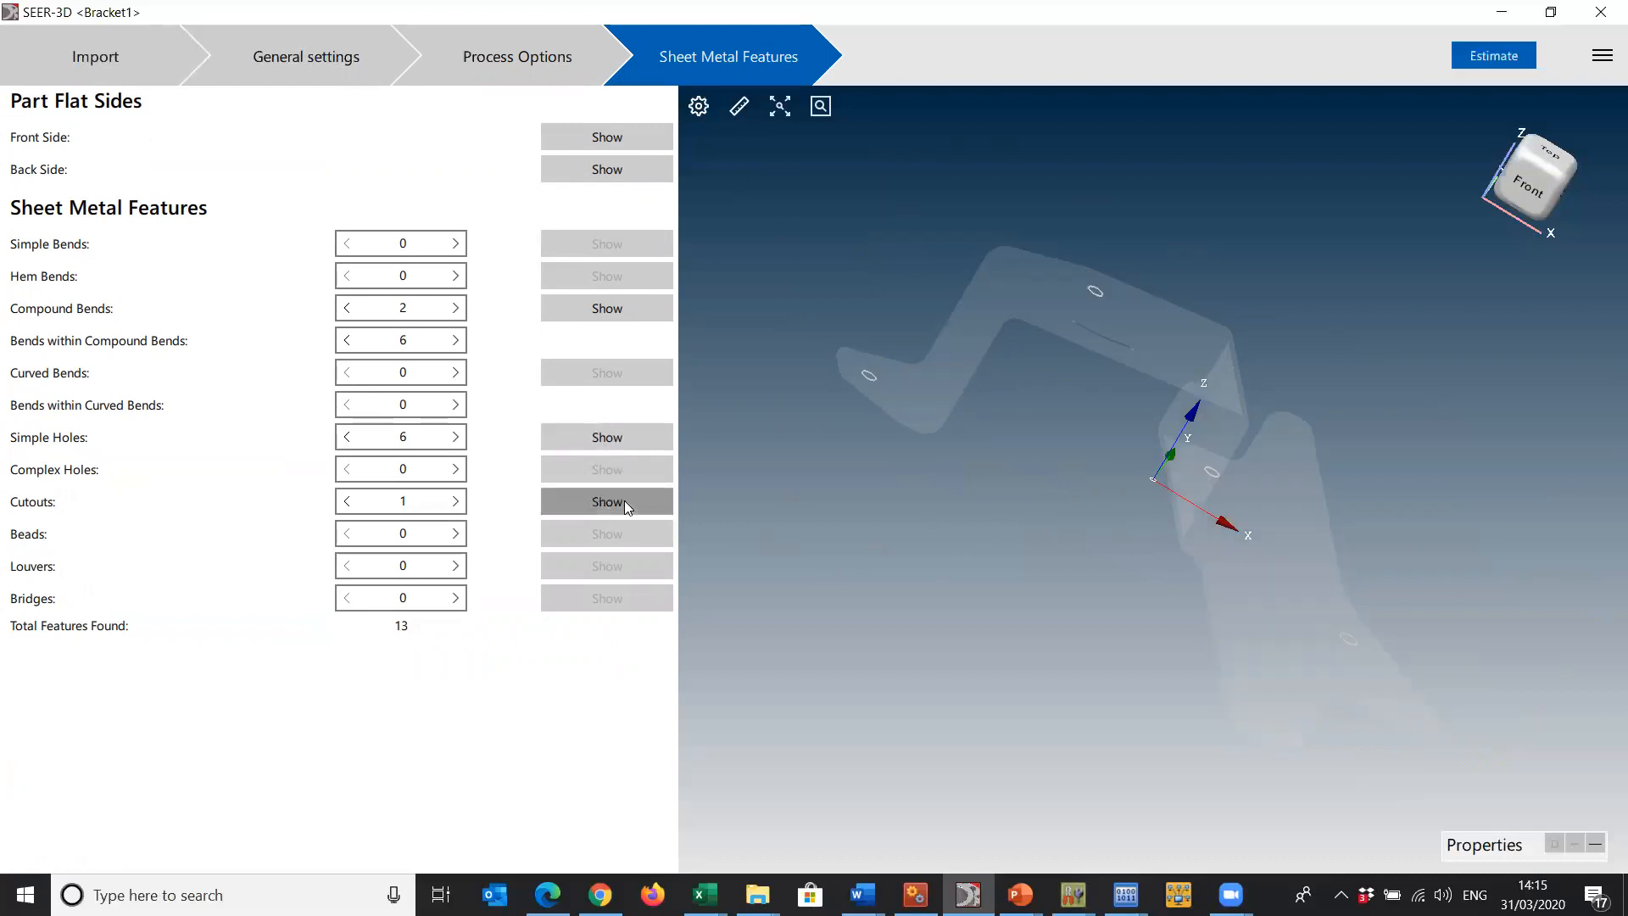
click(620, 321)
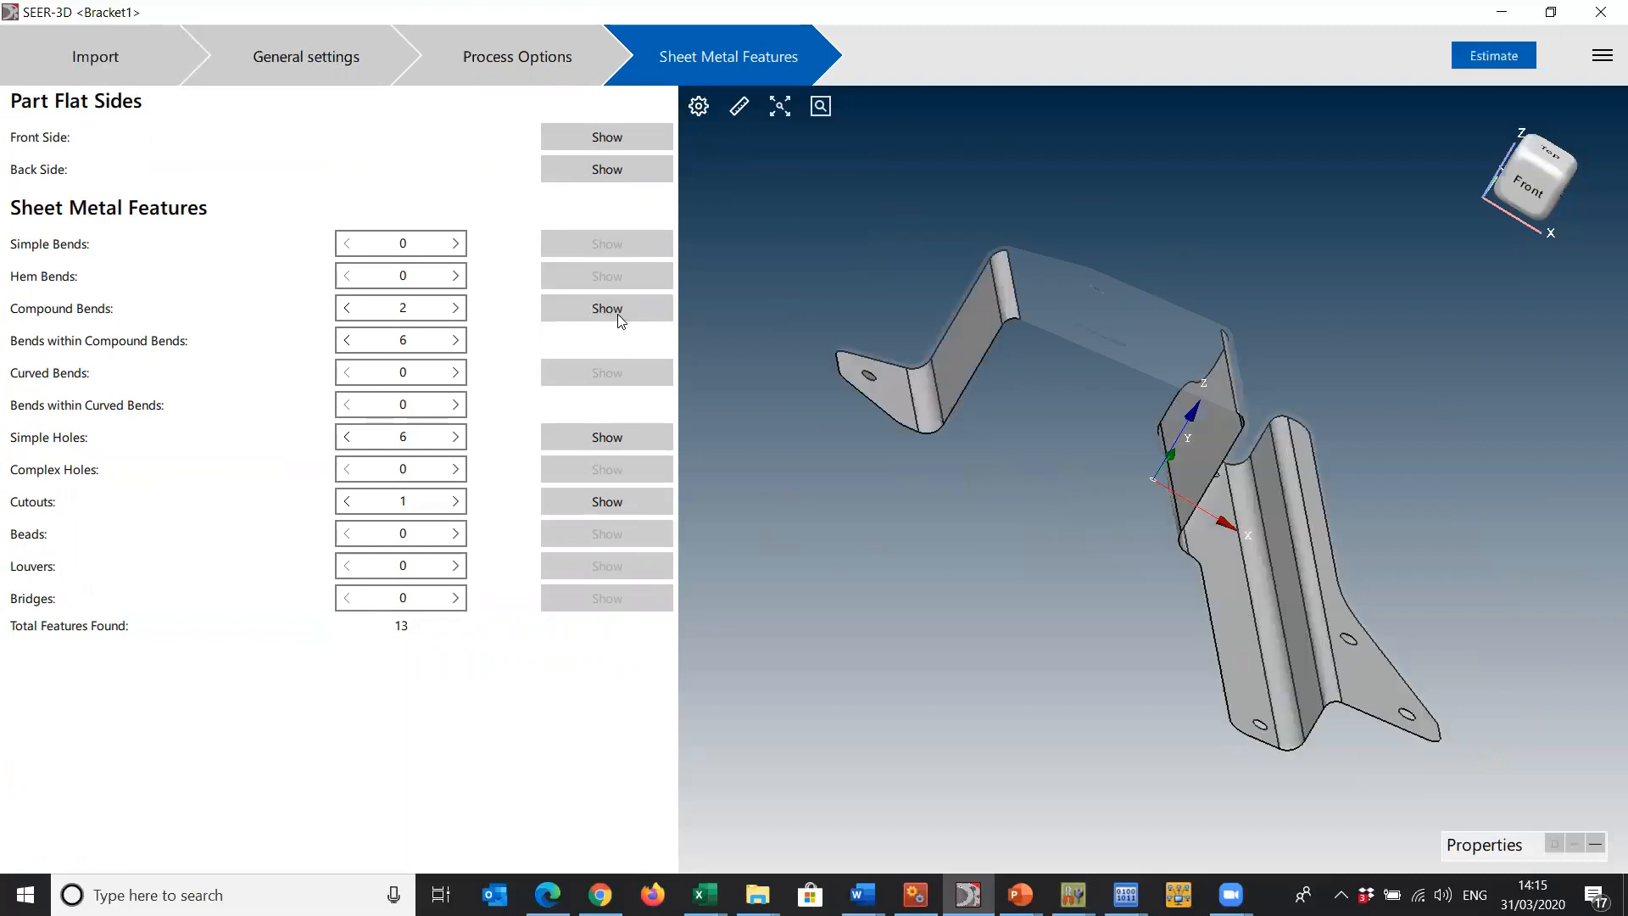
click(606, 175)
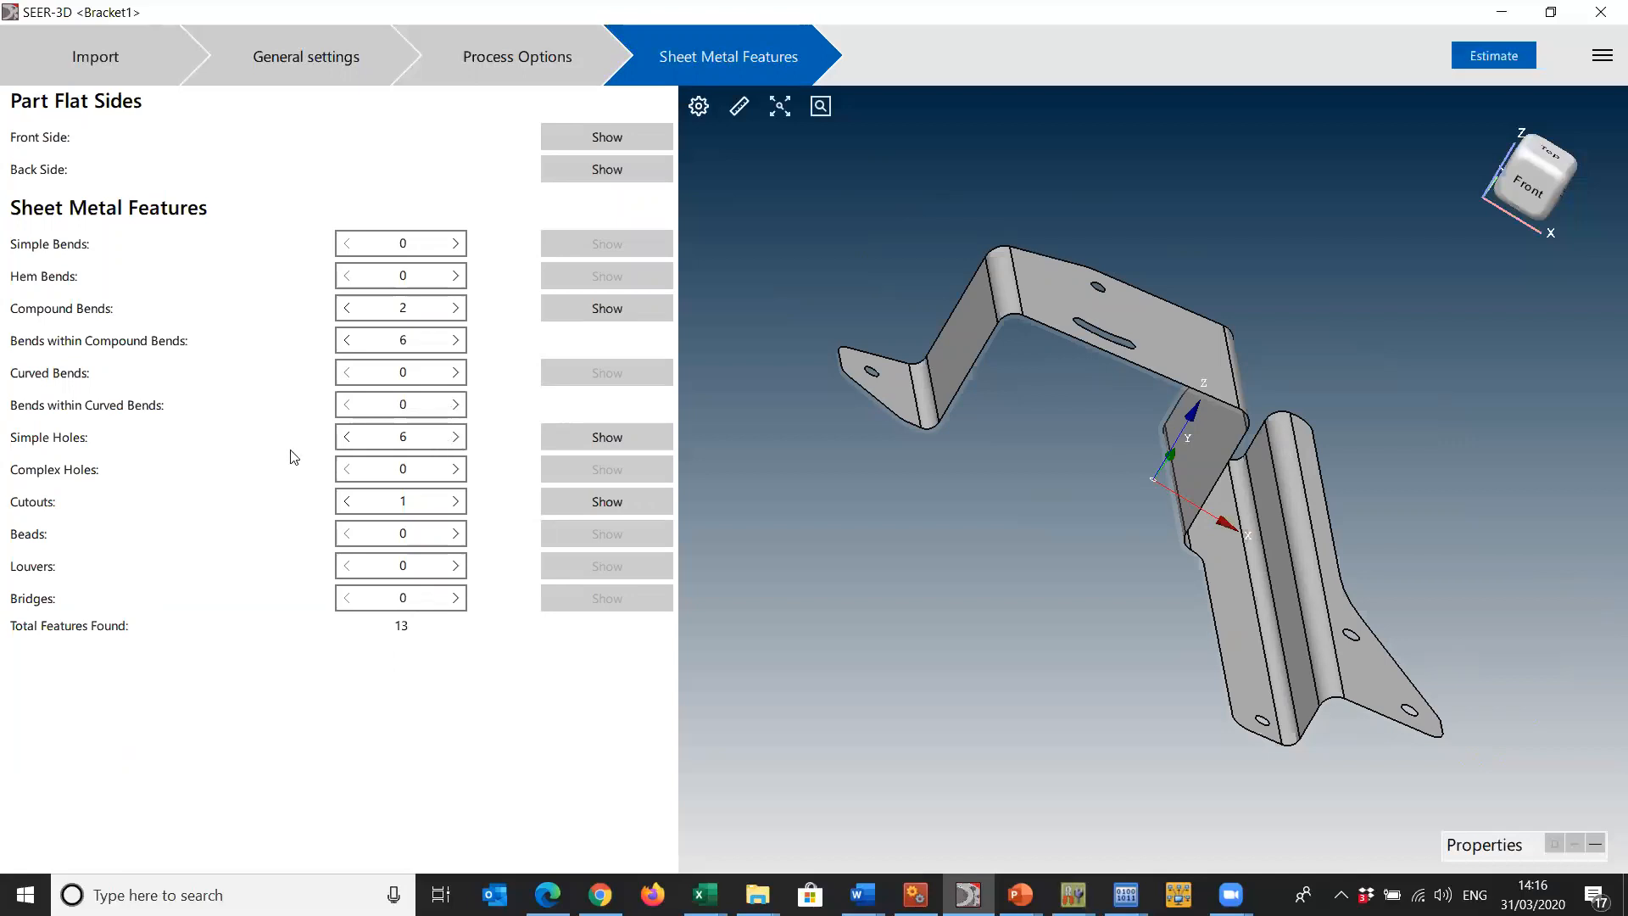
- Try lowering the simple holes count by 5, and raise it by 5 again
click(346, 437)
click(347, 437)
click(347, 437)
click(346, 436)
click(347, 437)
click(455, 437)
click(455, 437)
click(456, 437)
click(455, 437)
click(455, 437)
click(455, 437)
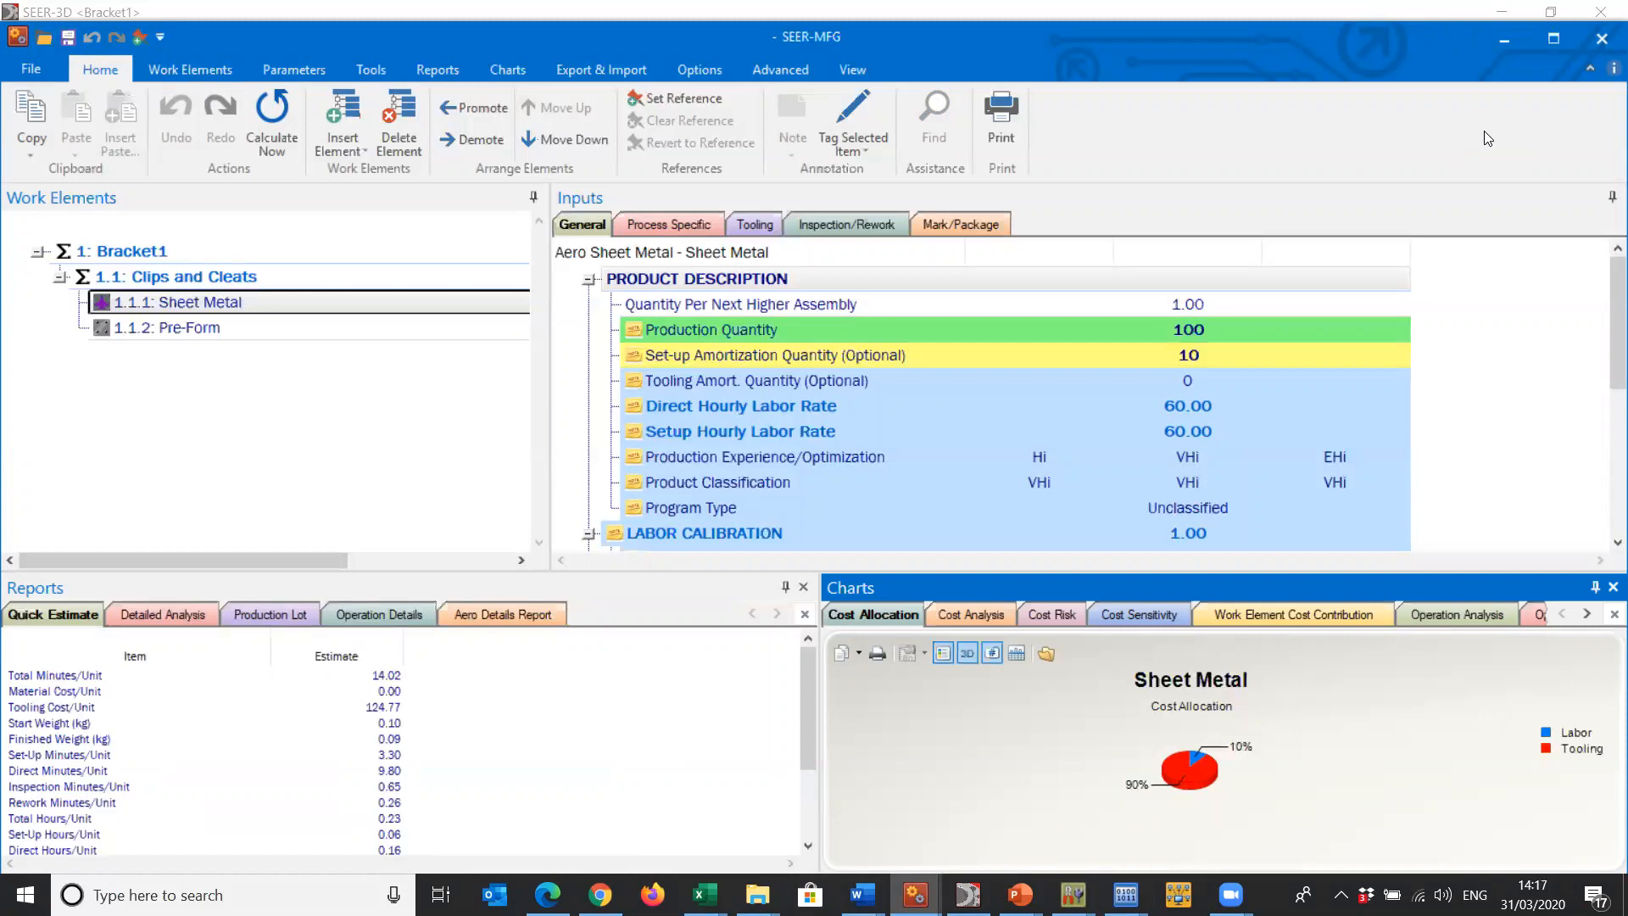
- In the SEER-MFG estimate, move the Pre-Form work element above Sheet Metal and show its detailed analysis report
click(181, 324)
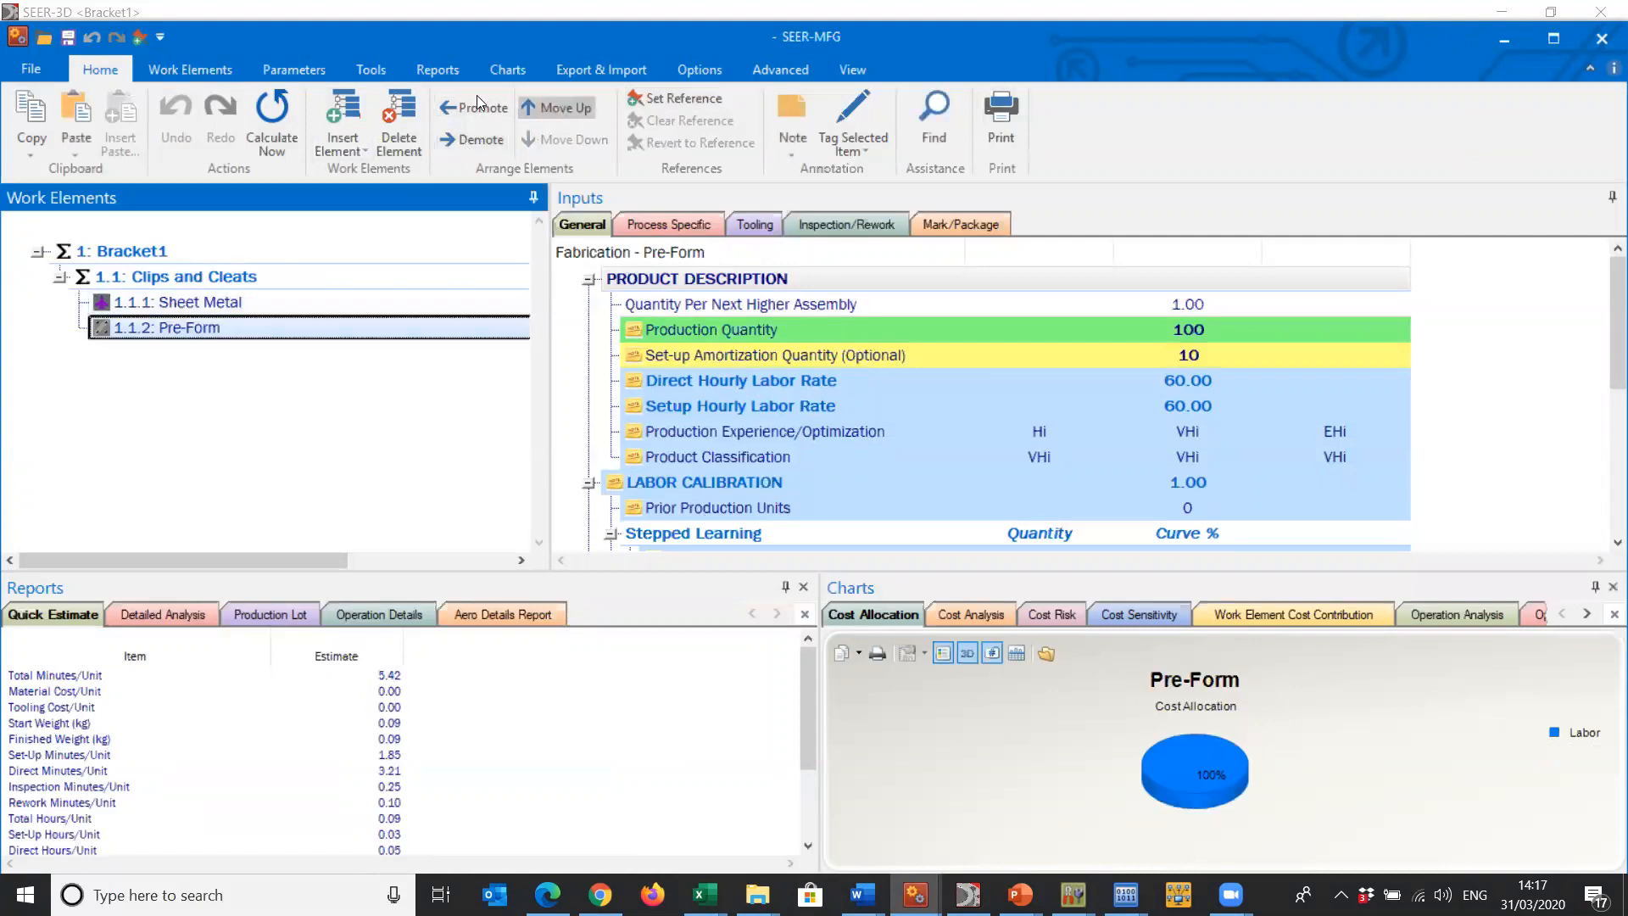
click(554, 105)
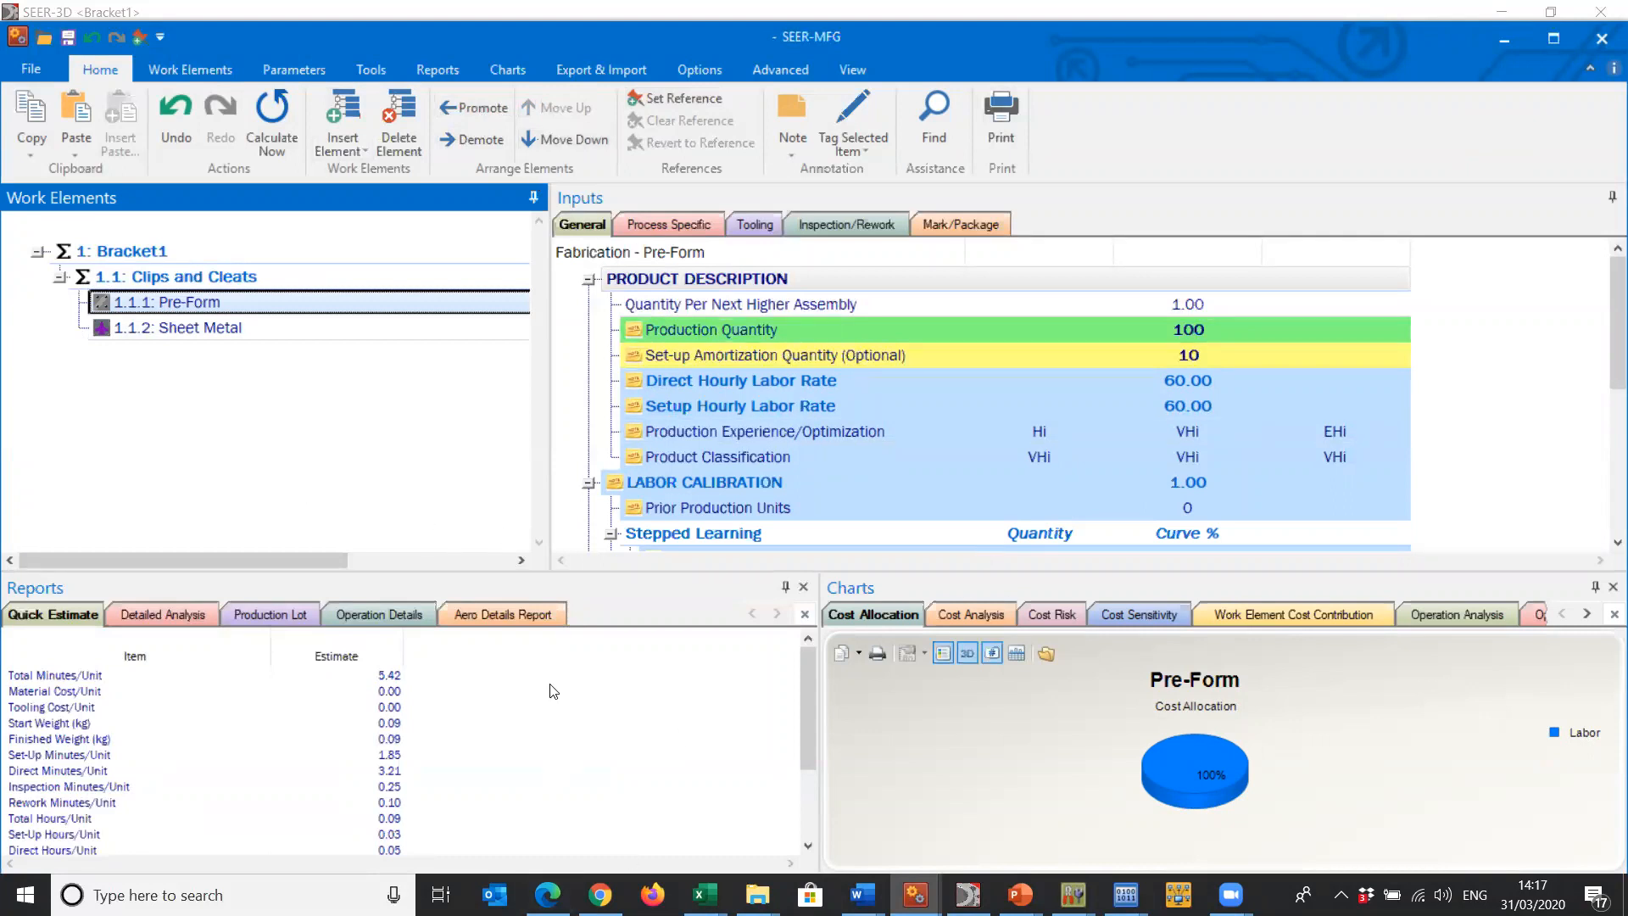
click(168, 625)
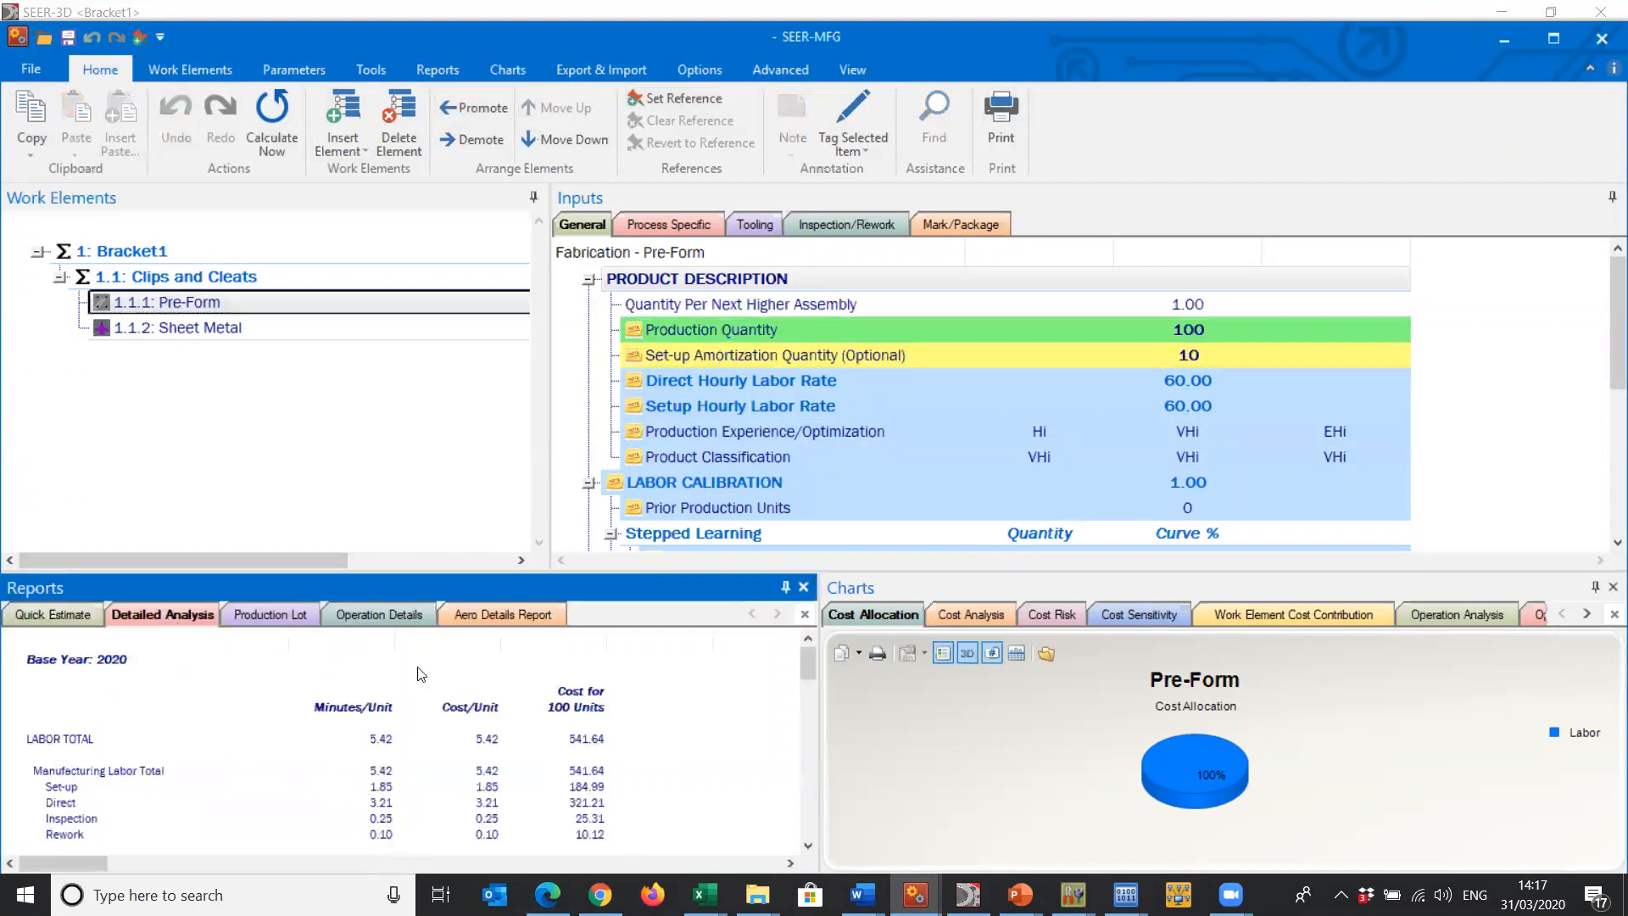
- Look through the Pre-Form detailed analysis report and maximize the estimate window
scroll(809, 660, down, 1)
mouse_move(809, 659)
mouse_down()
mouse_move(803, 733)
mouse_move(809, 634)
mouse_up()
click(1560, 43)
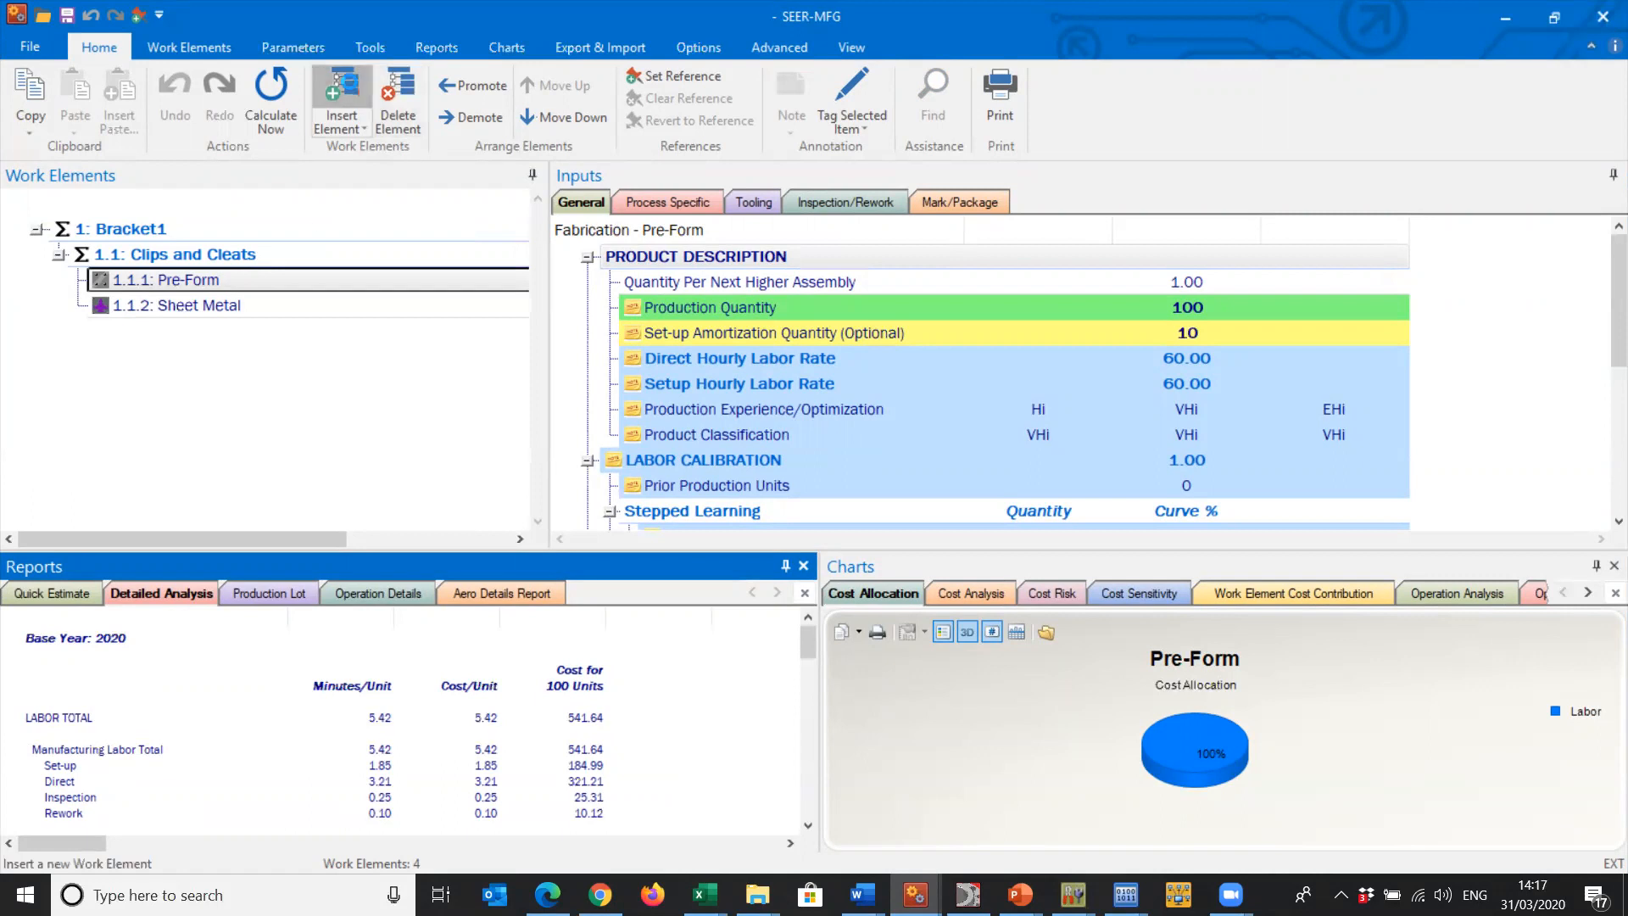
- Review the process types offered for a new work element and the Machining knowledge base templates, without creating the element
click(351, 87)
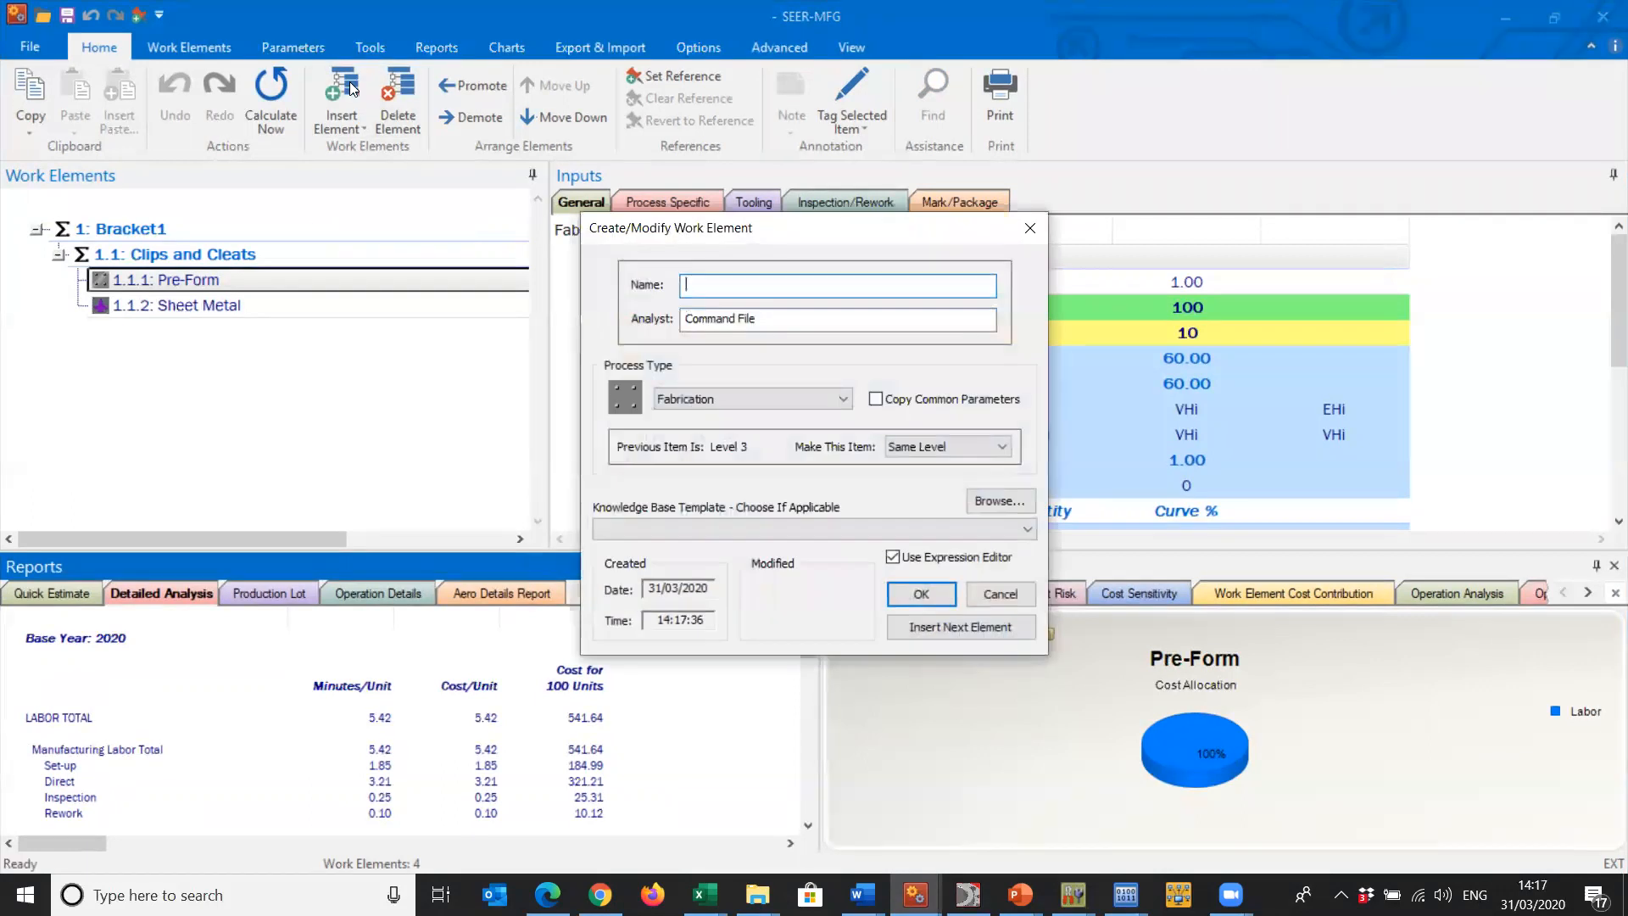
click(746, 403)
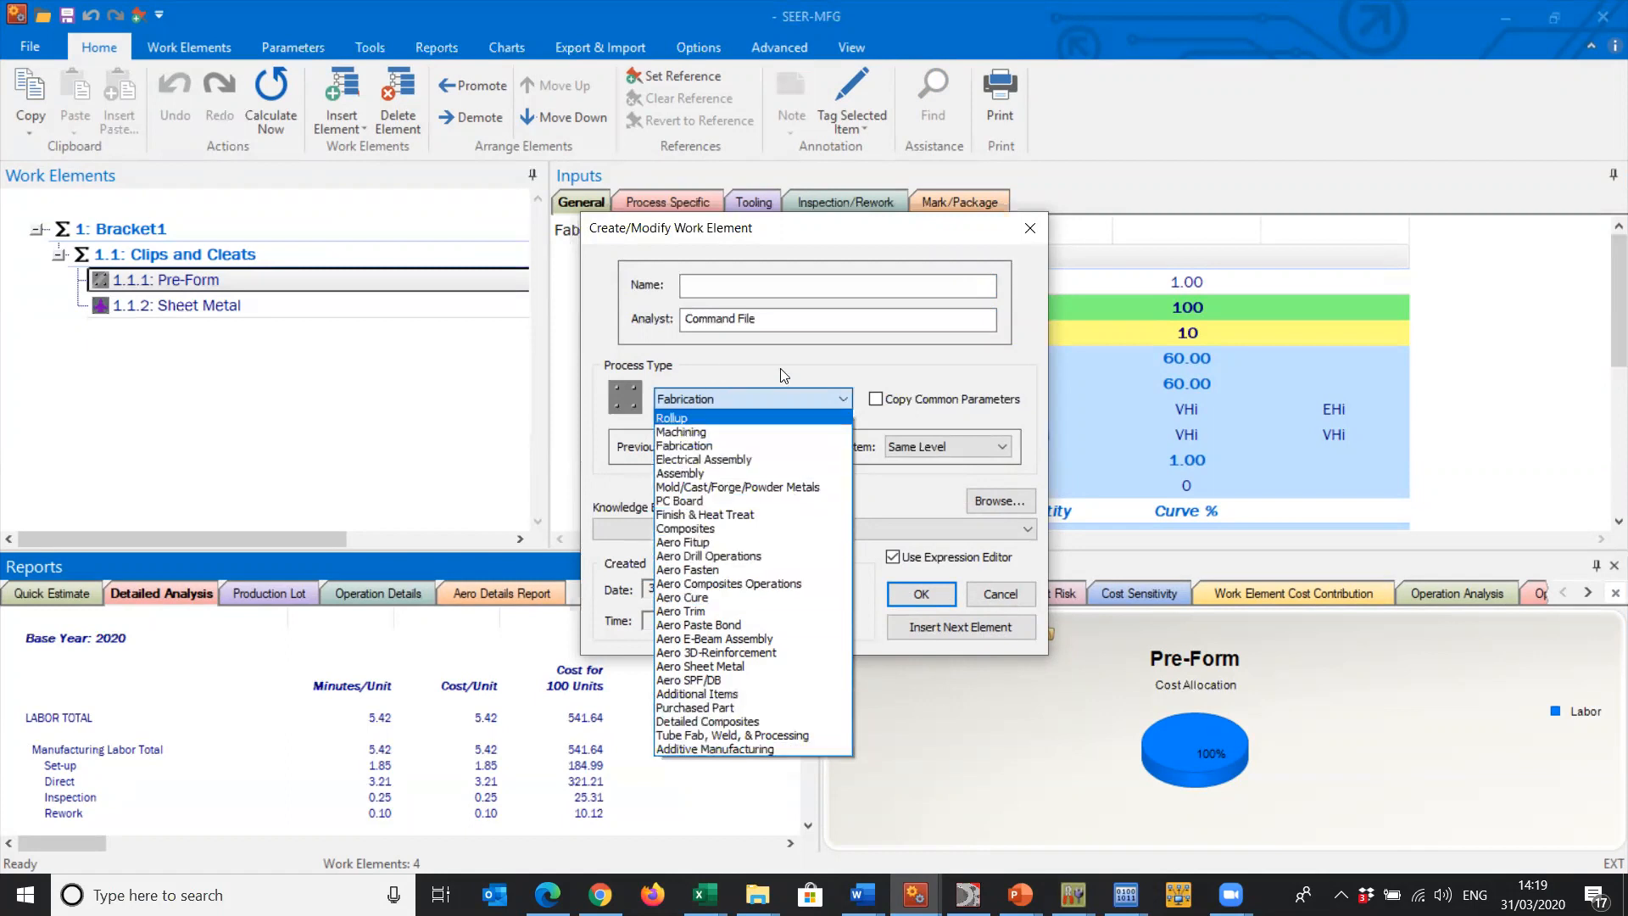
click(781, 432)
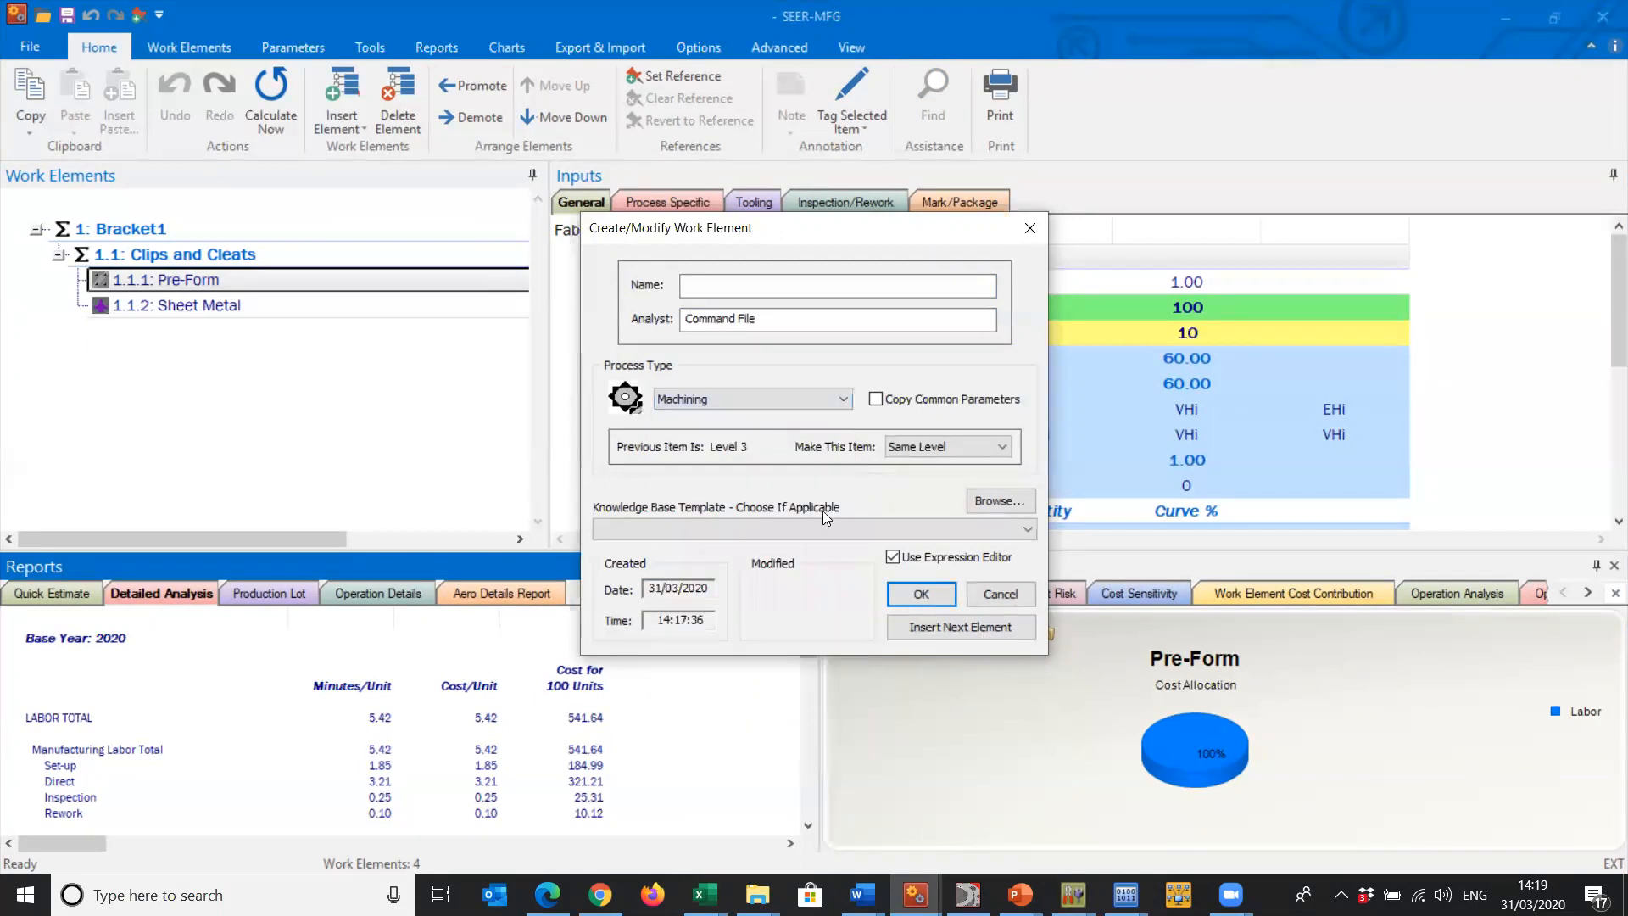
click(824, 526)
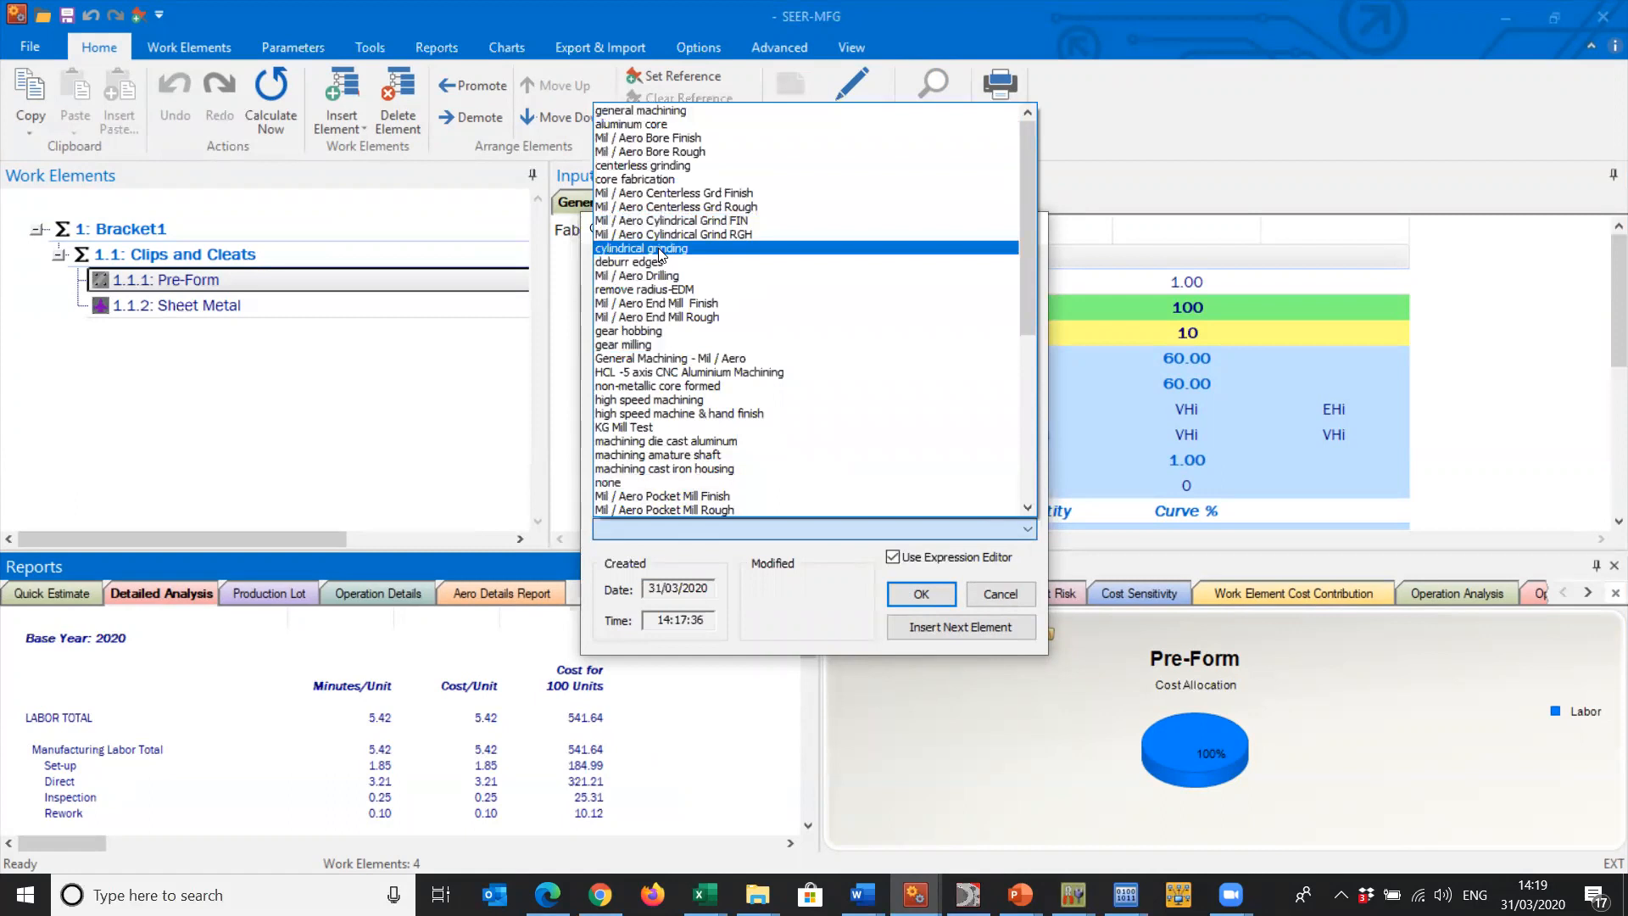
click(1002, 592)
click(1002, 591)
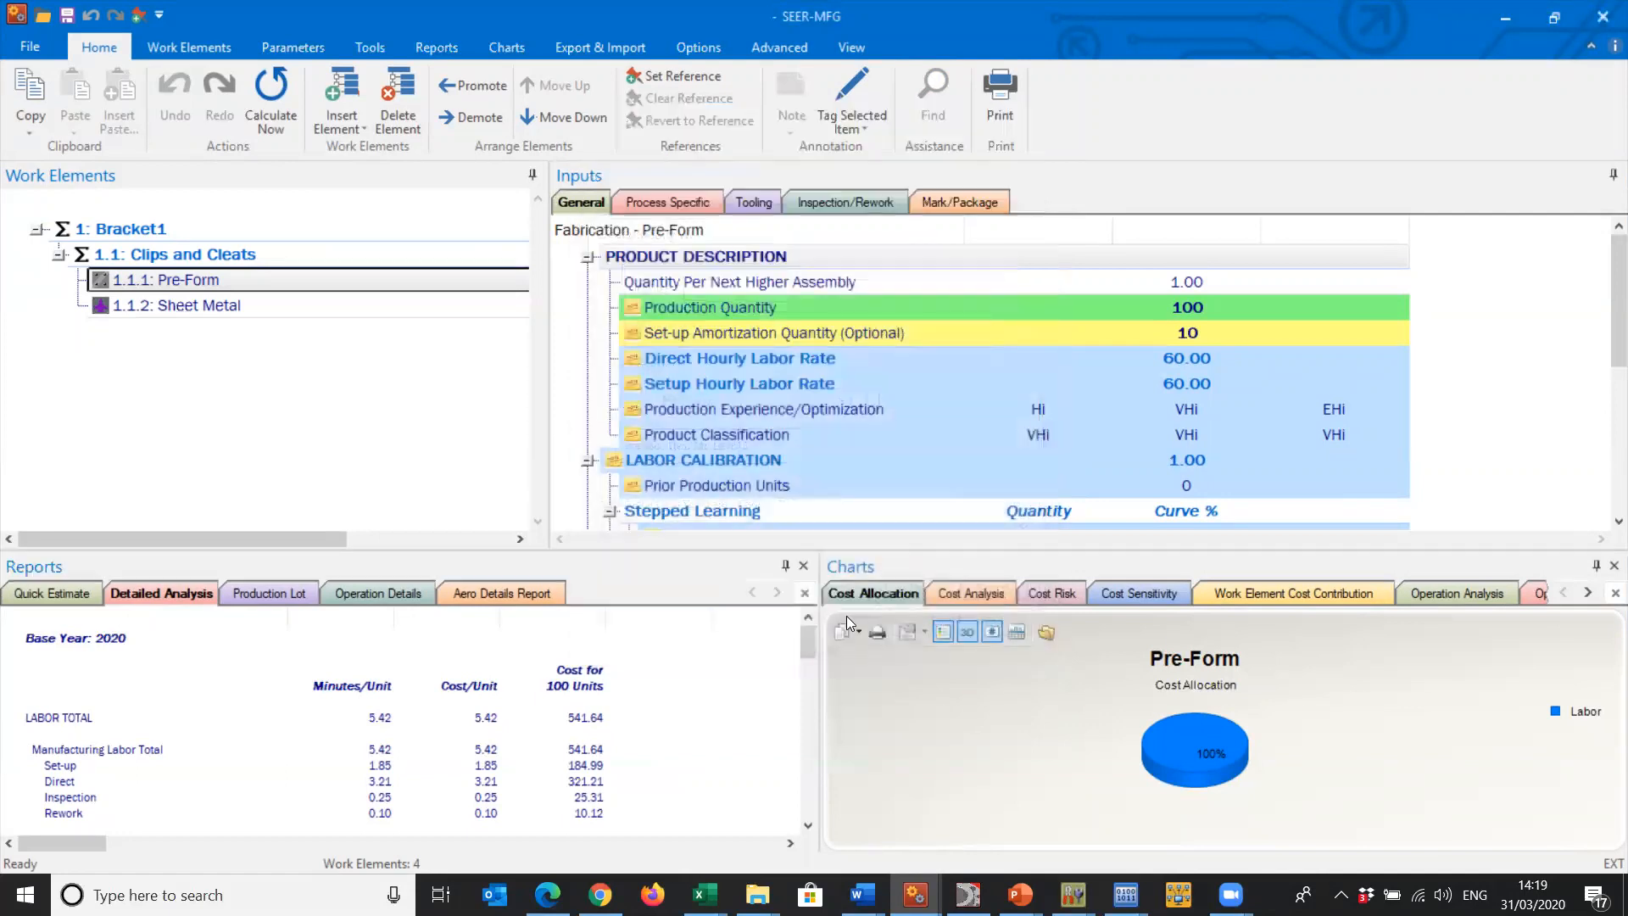
- Review Pre-Form's process-specific, tooling, inspection/rework and mark/package inputs, and the Sheet Metal element's process-specific inputs
click(189, 284)
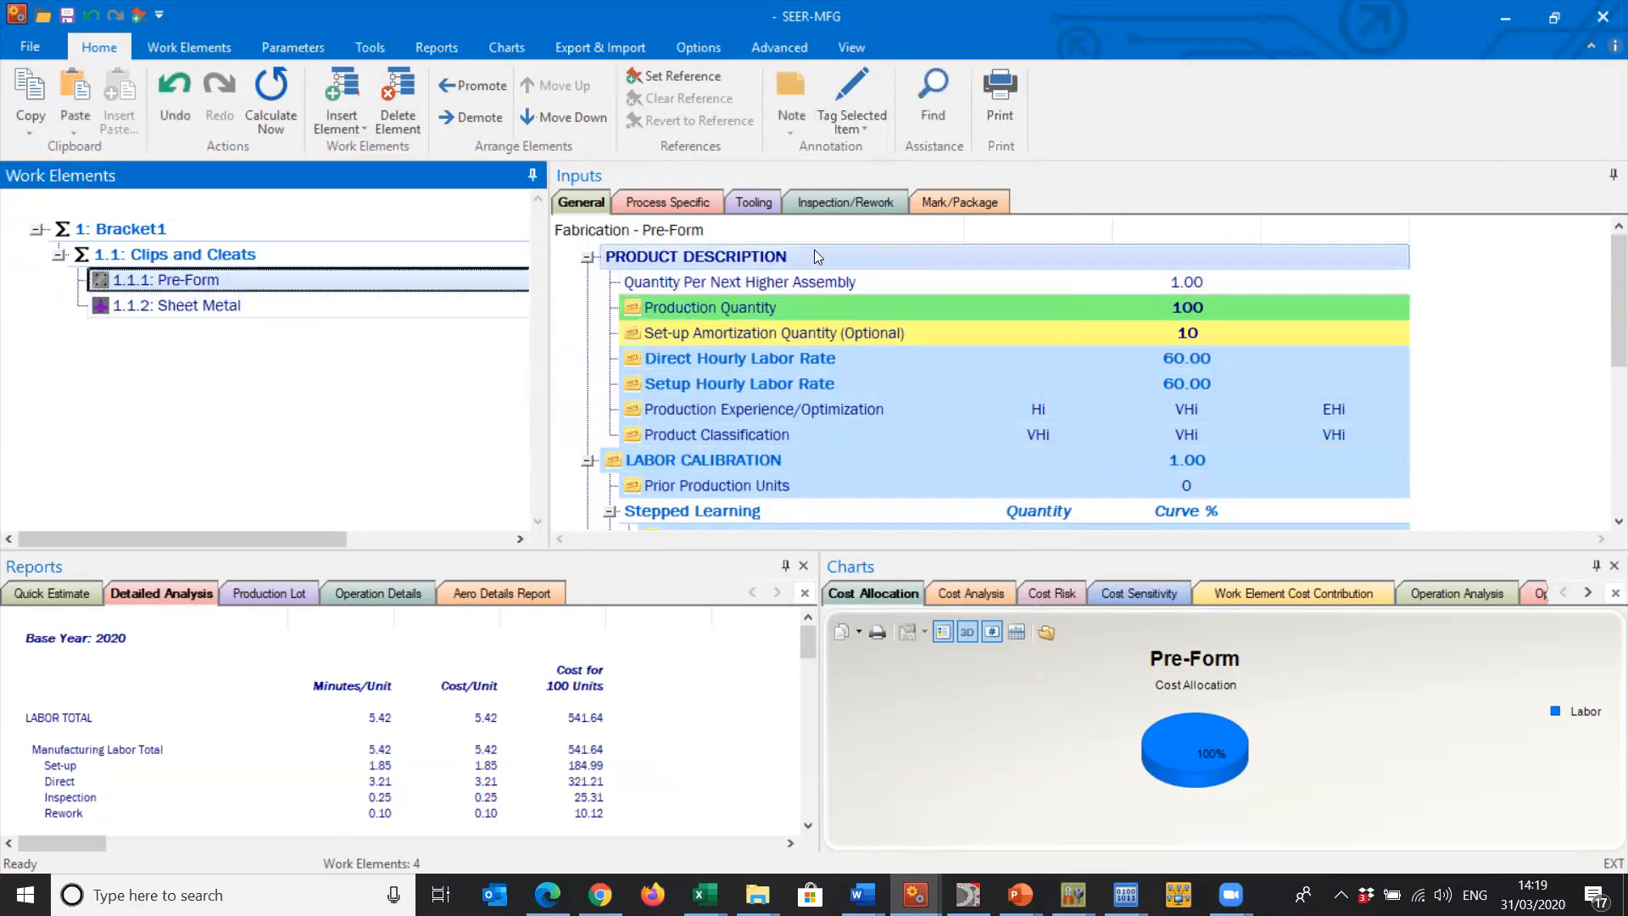
click(663, 204)
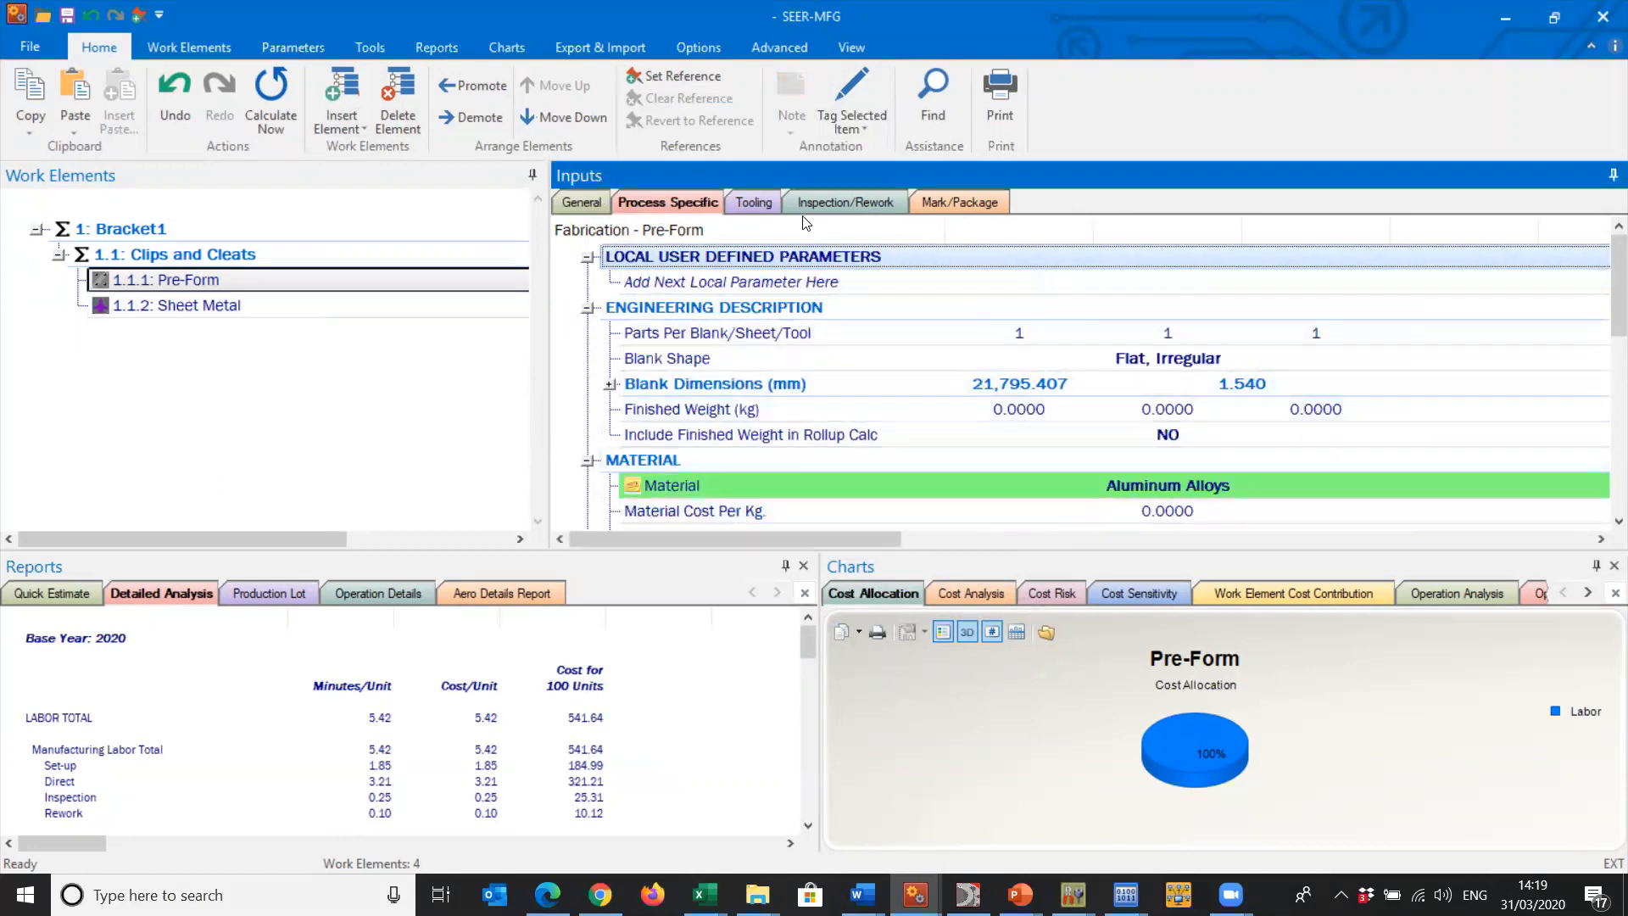
click(746, 219)
click(845, 202)
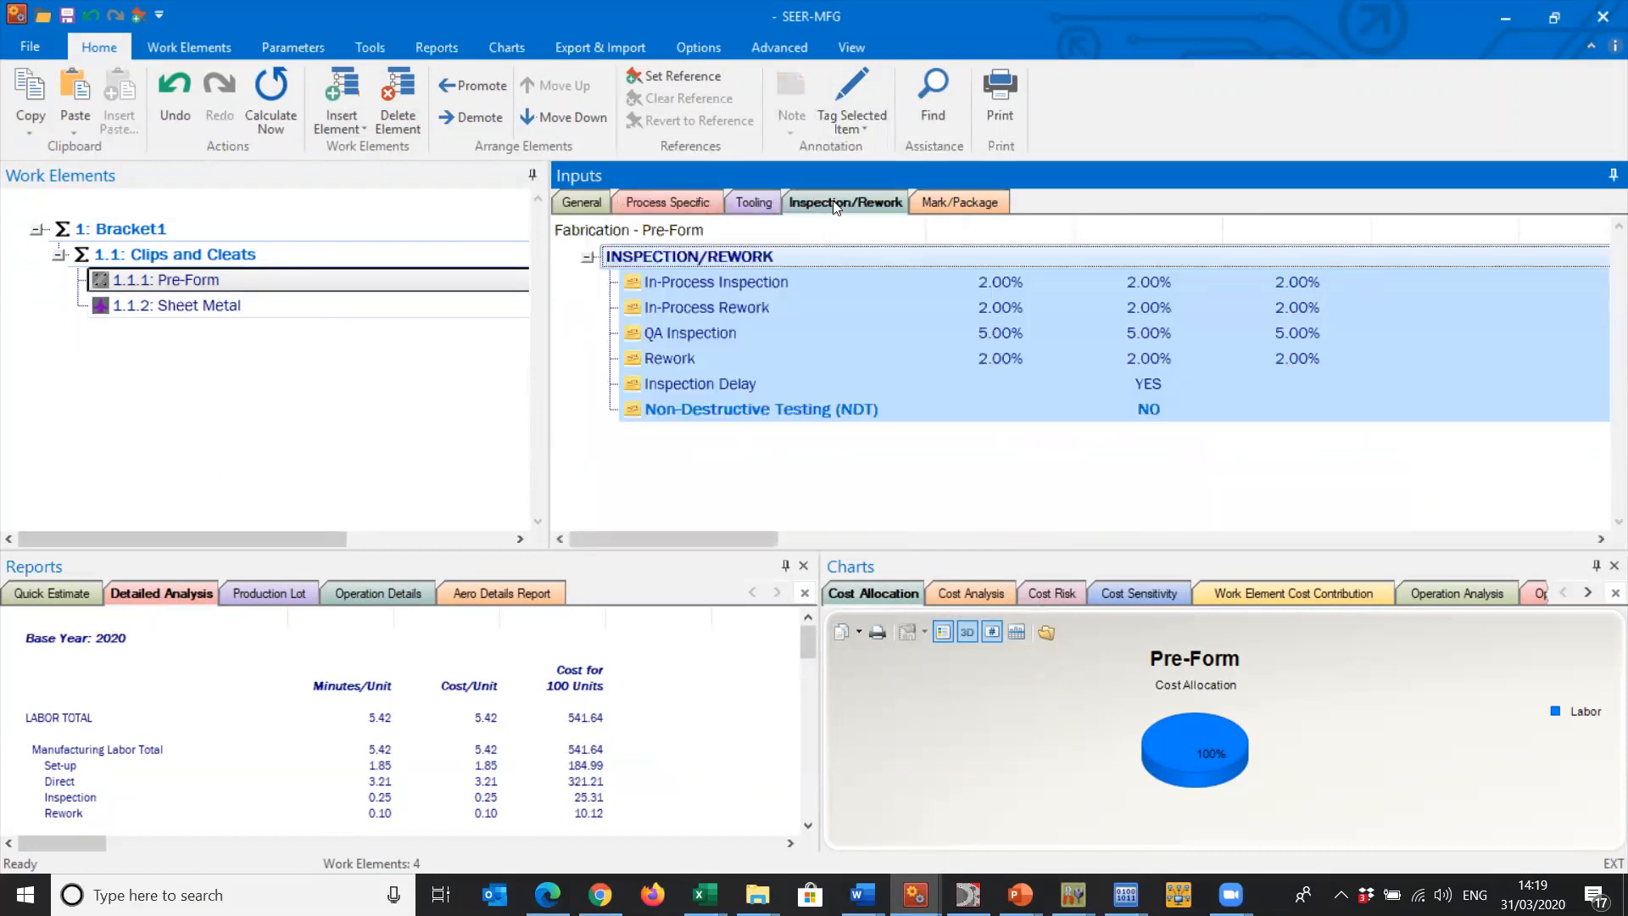
click(970, 202)
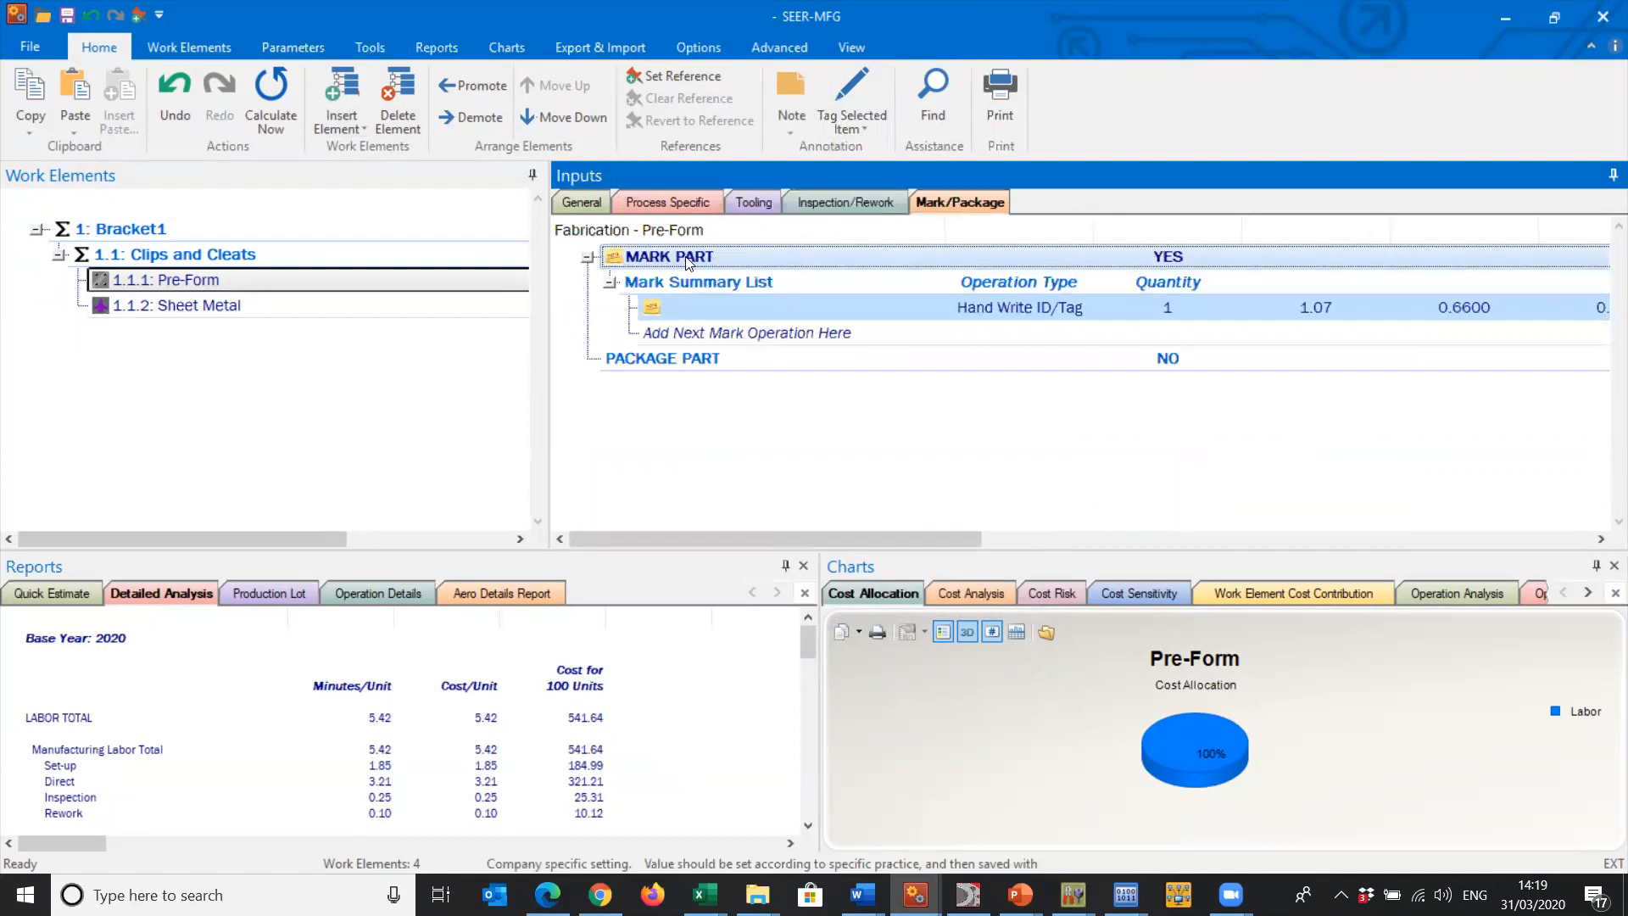
click(227, 307)
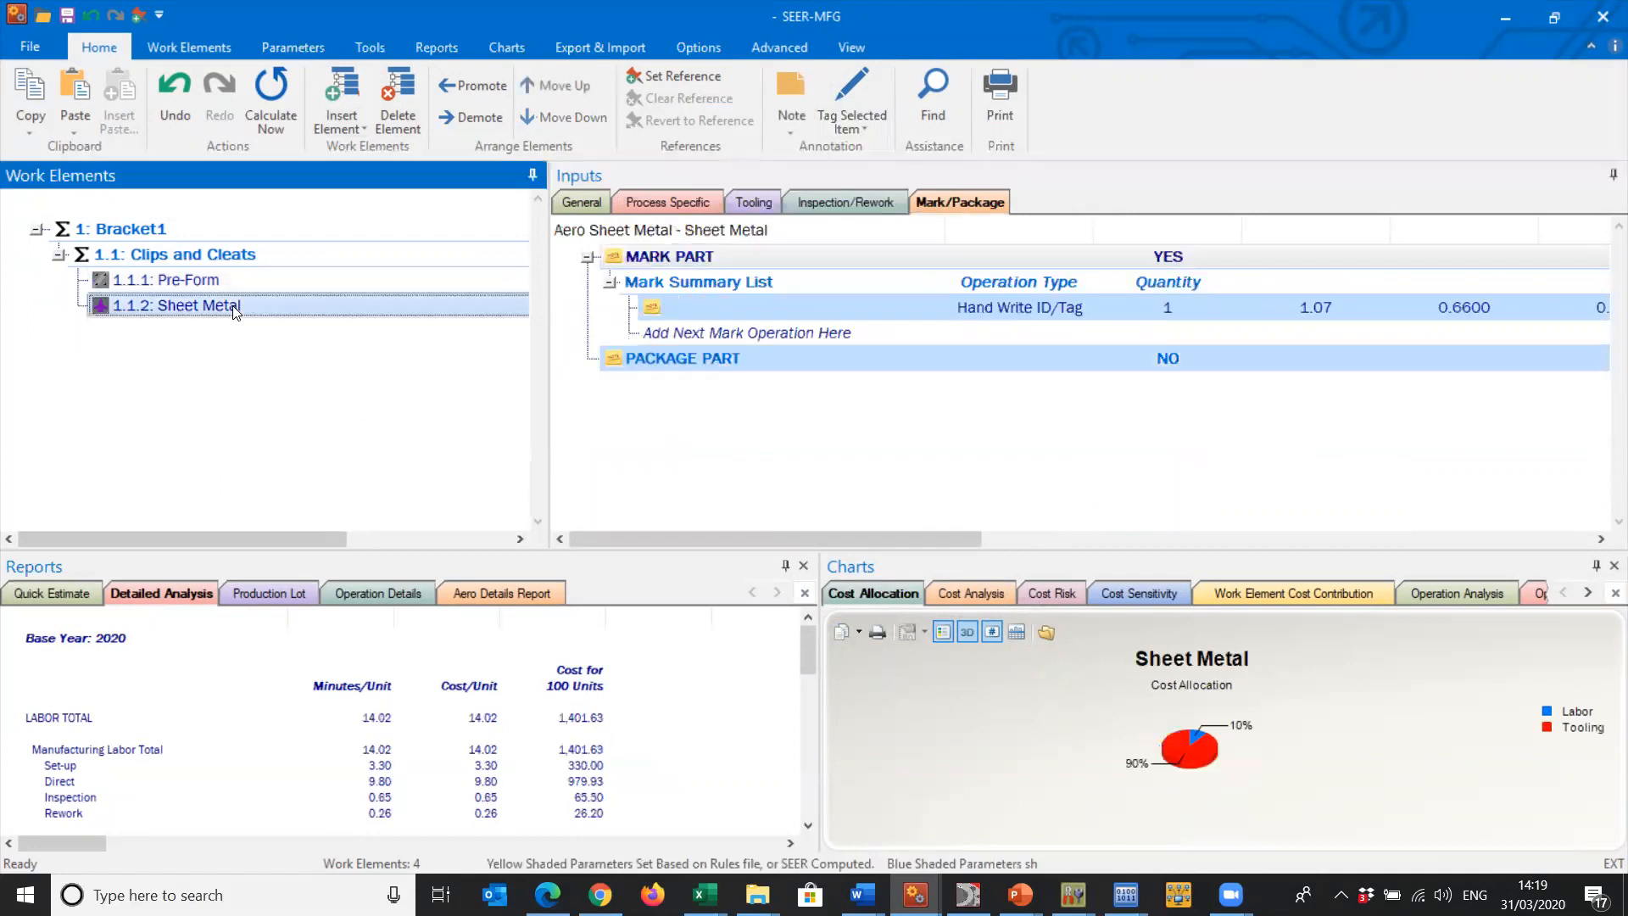
click(663, 201)
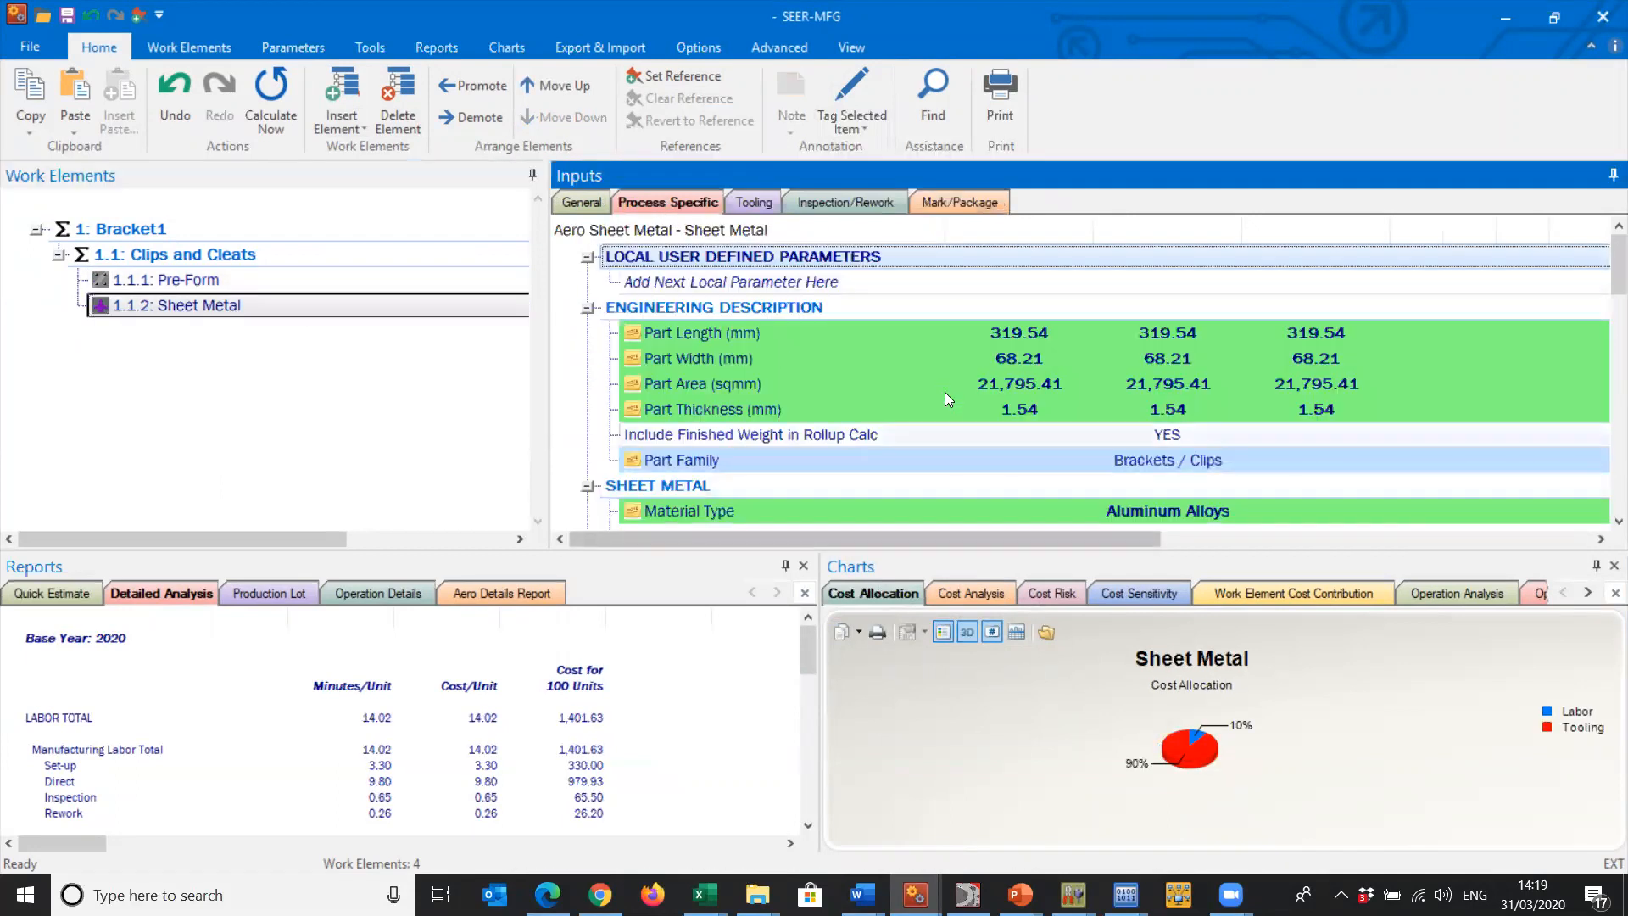
- Examine the production quantity and set-up amortization quantity in Pre-Form's general inputs
click(246, 280)
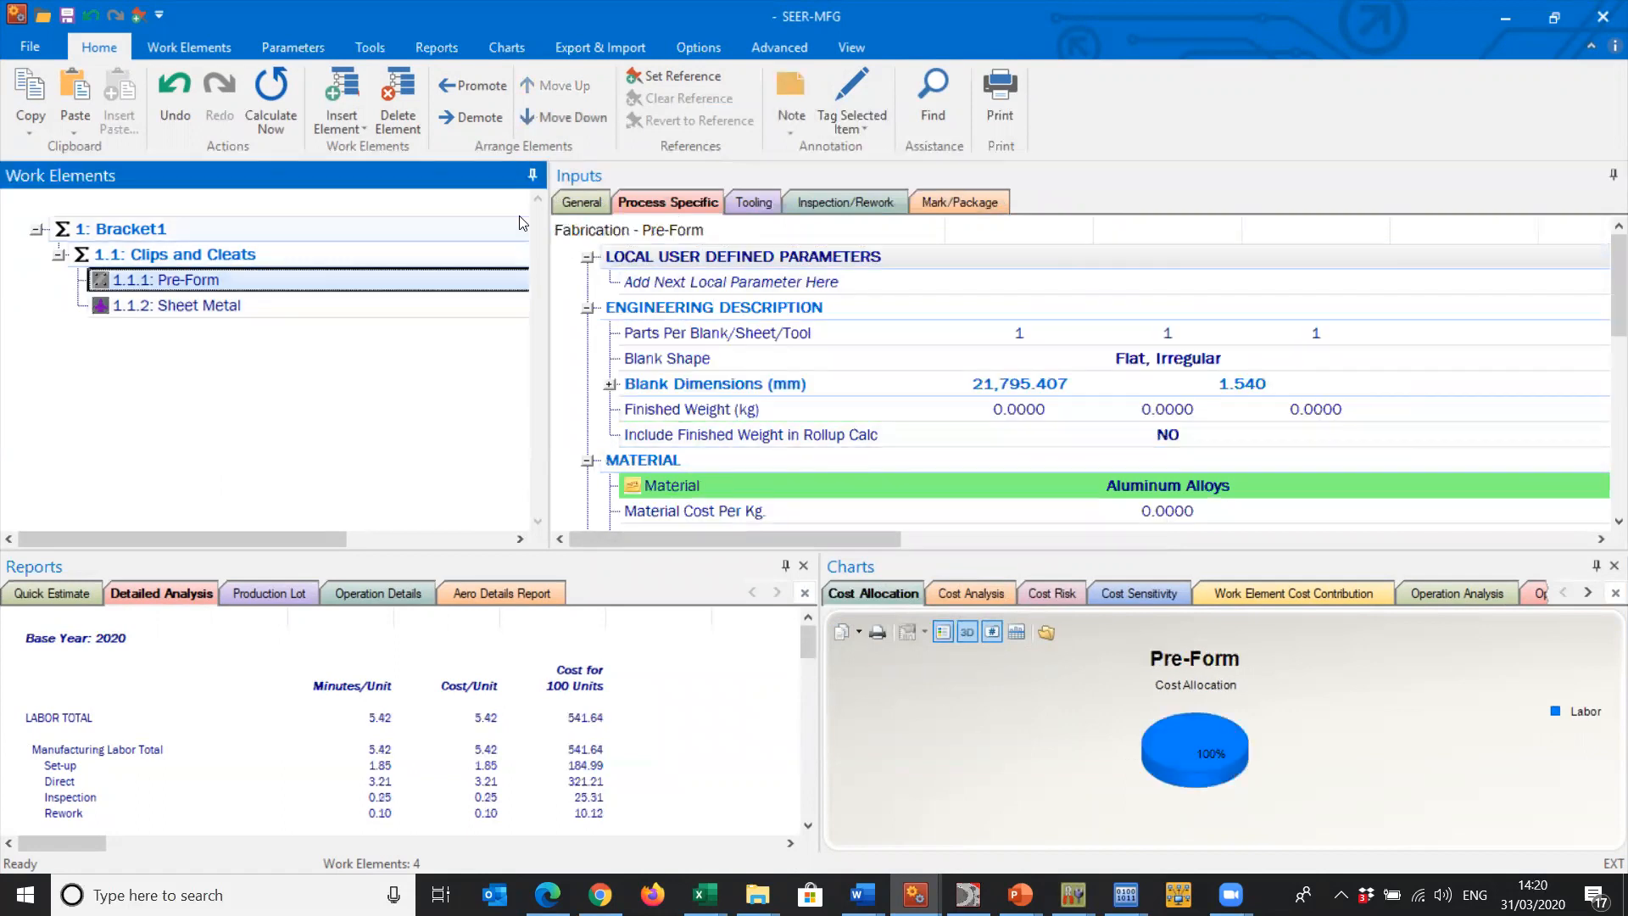
click(587, 204)
click(1103, 307)
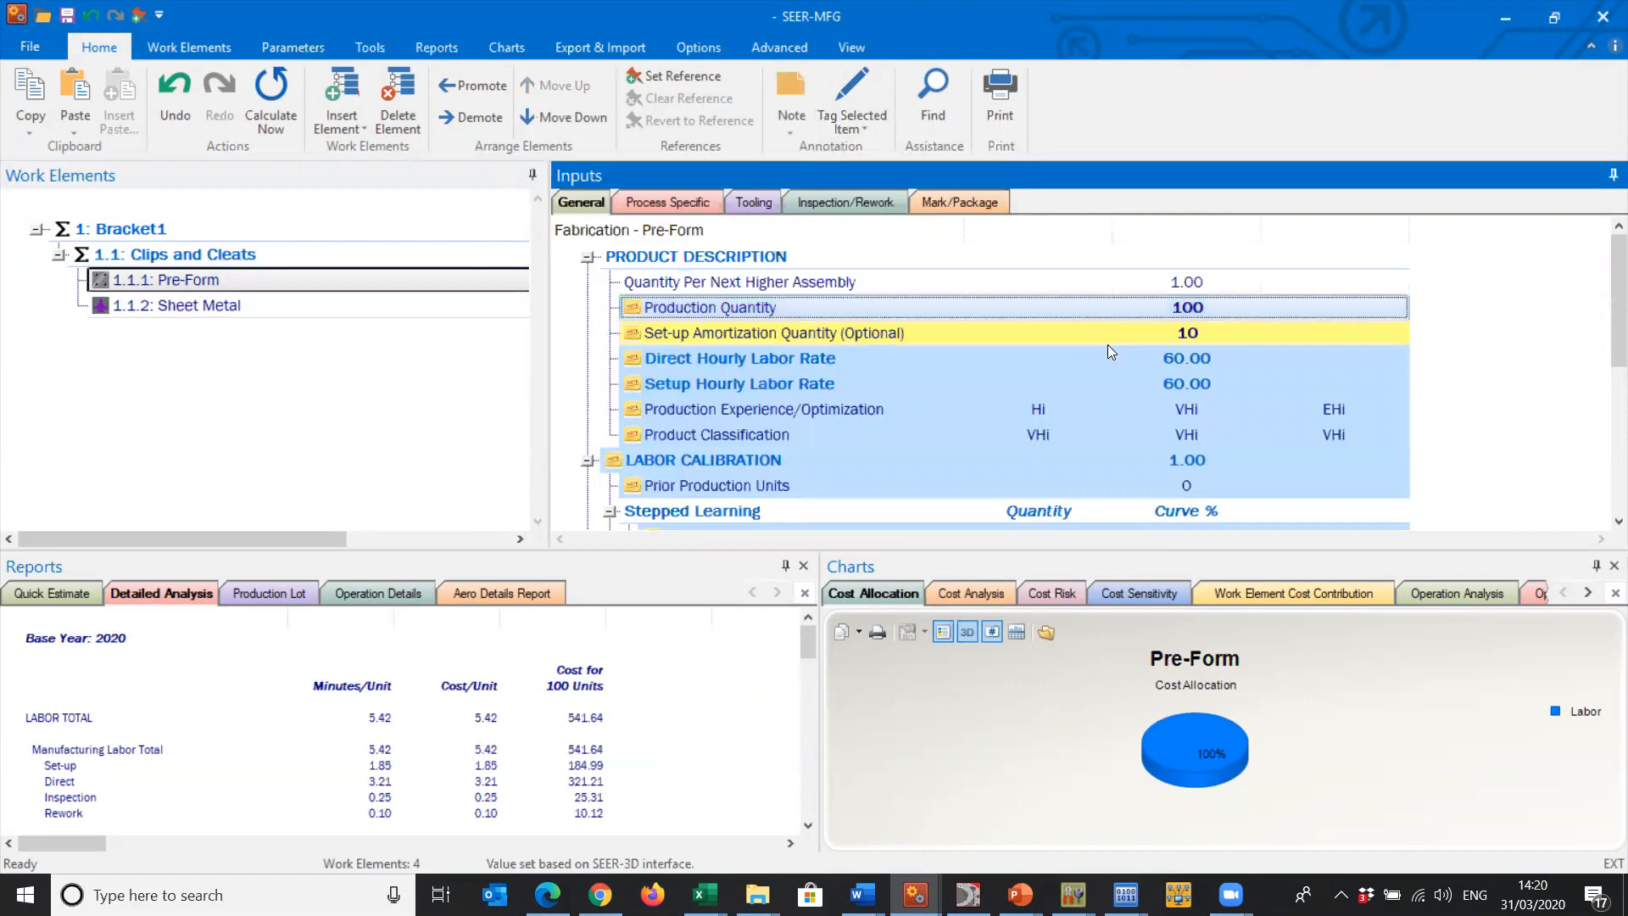
click(1105, 333)
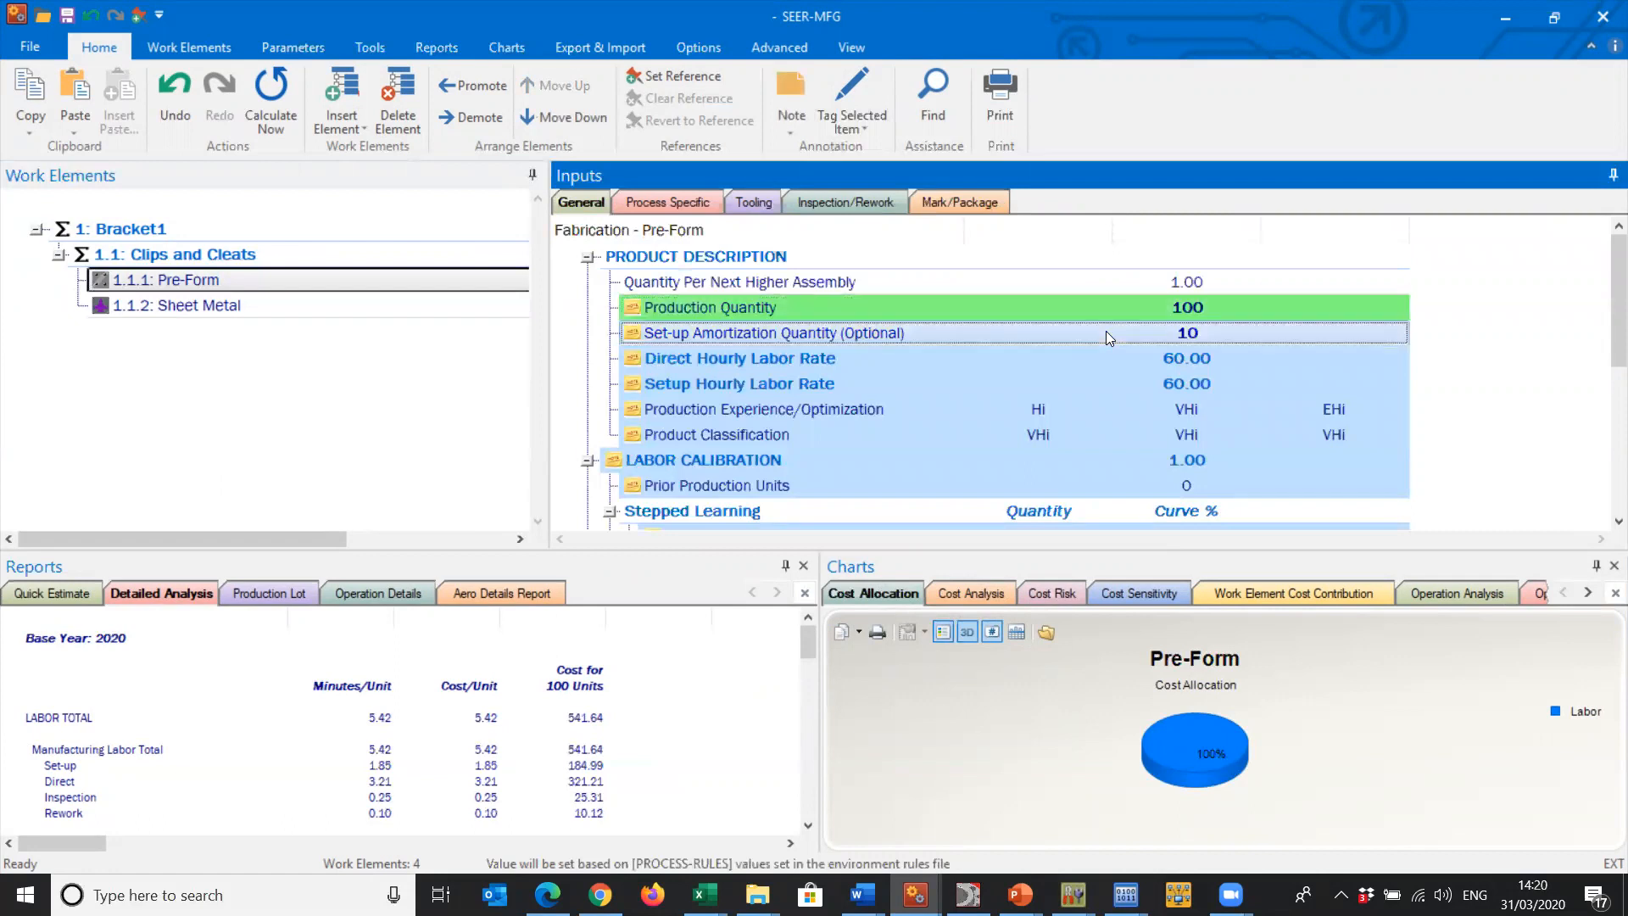
- Examine the Product Classification parameter of Pre-Form, highlighting the Very High and Nominal rating definitions
click(1102, 434)
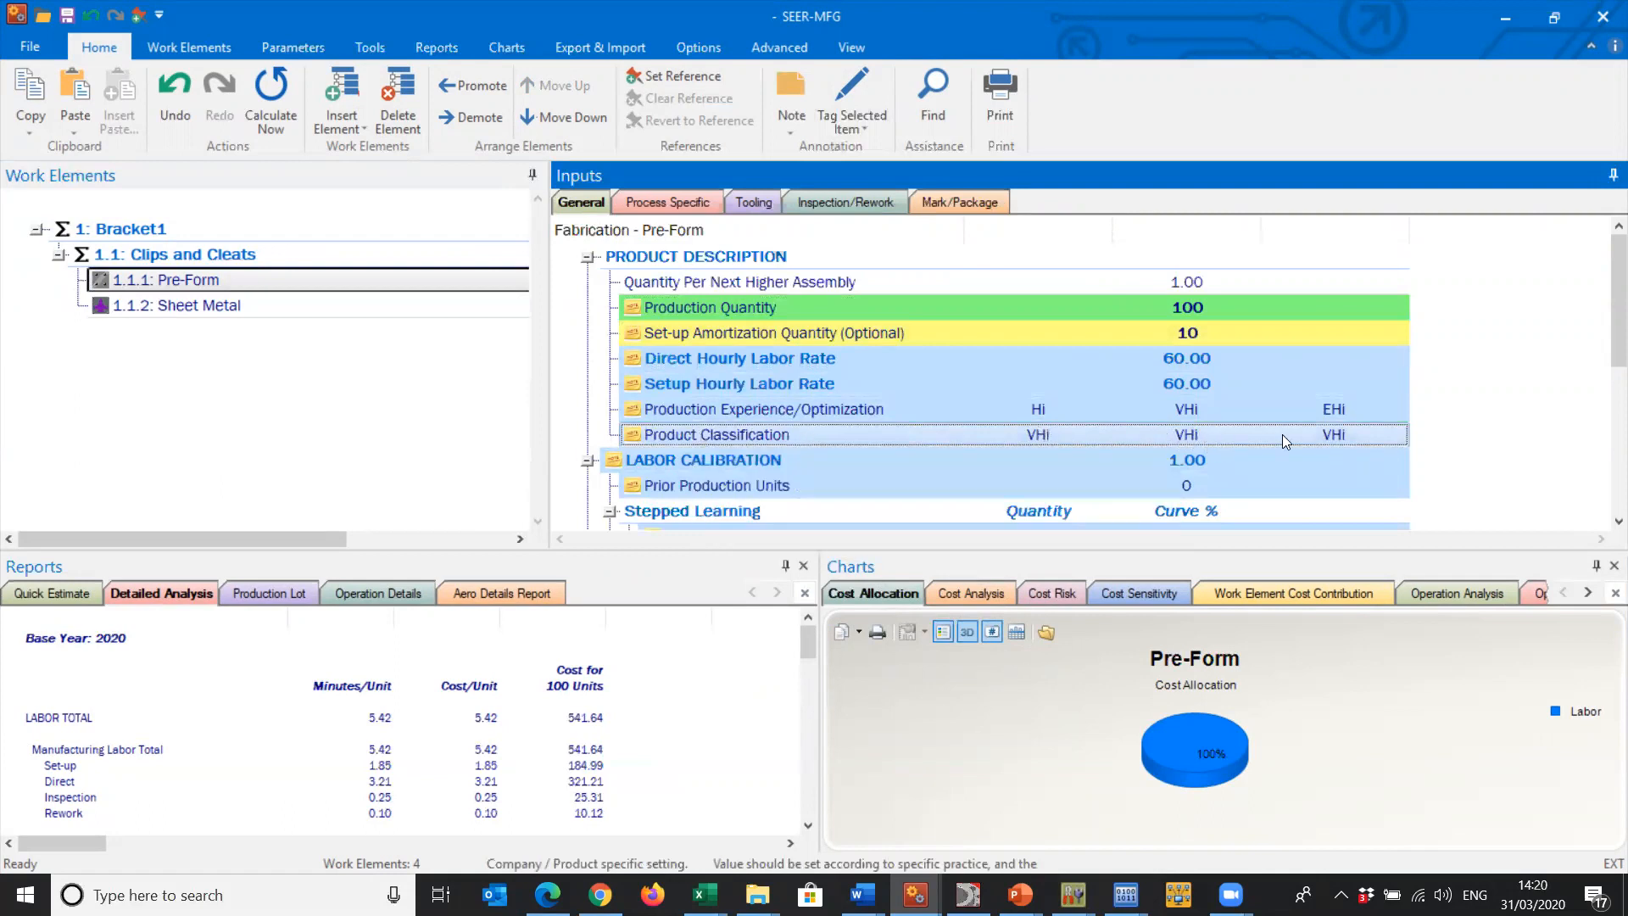
double_click(1109, 434)
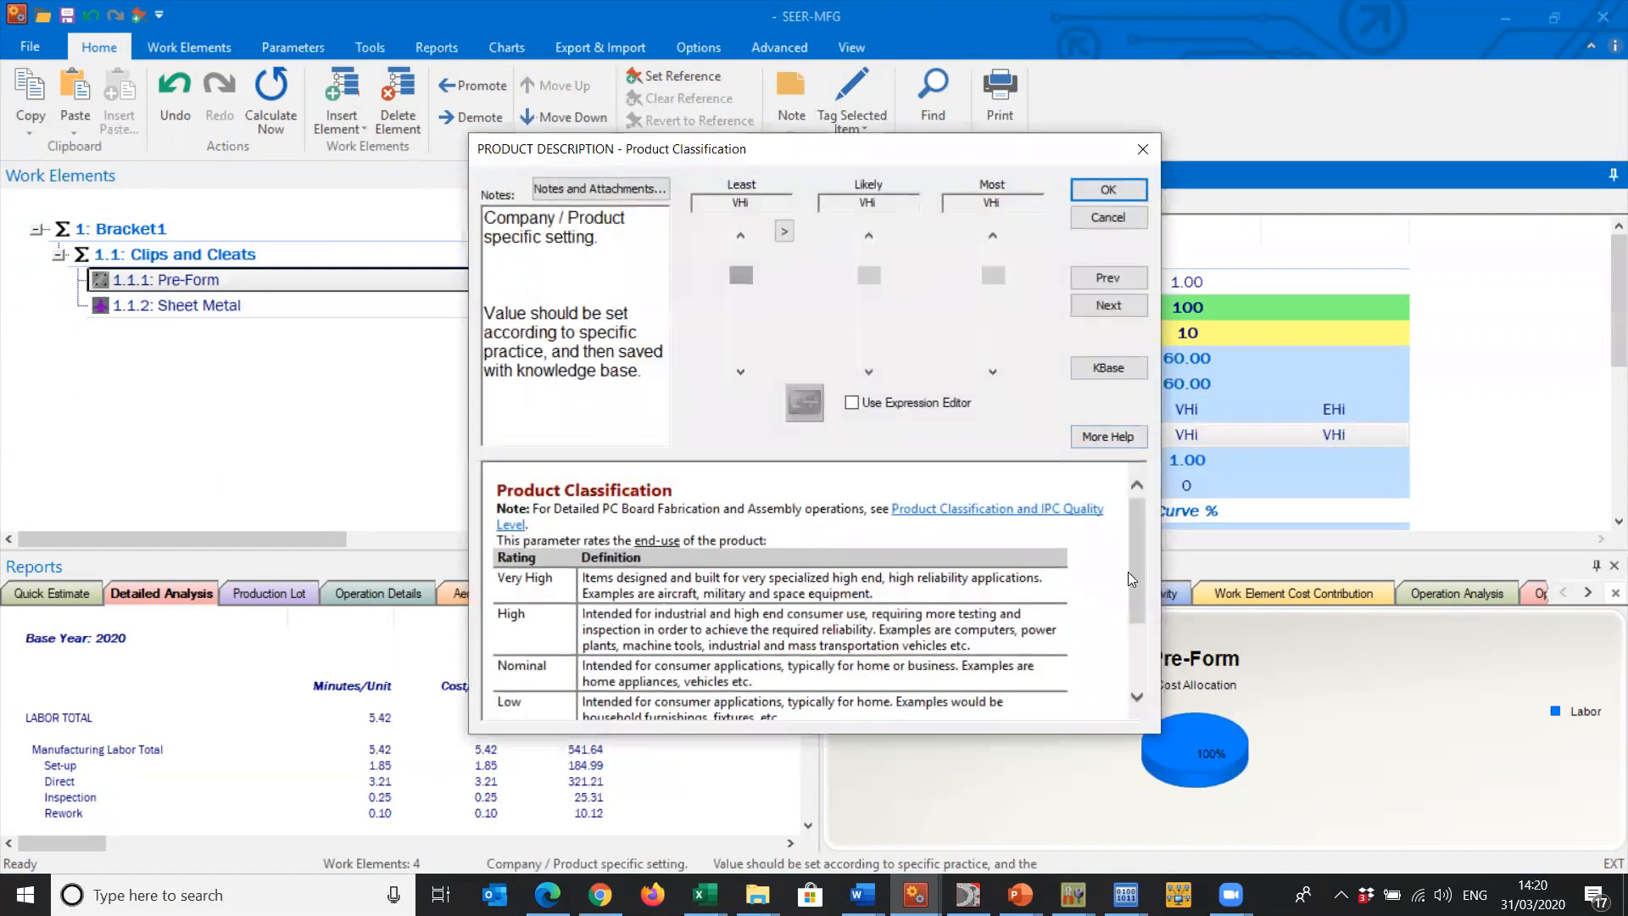
drag(585, 583, 939, 589)
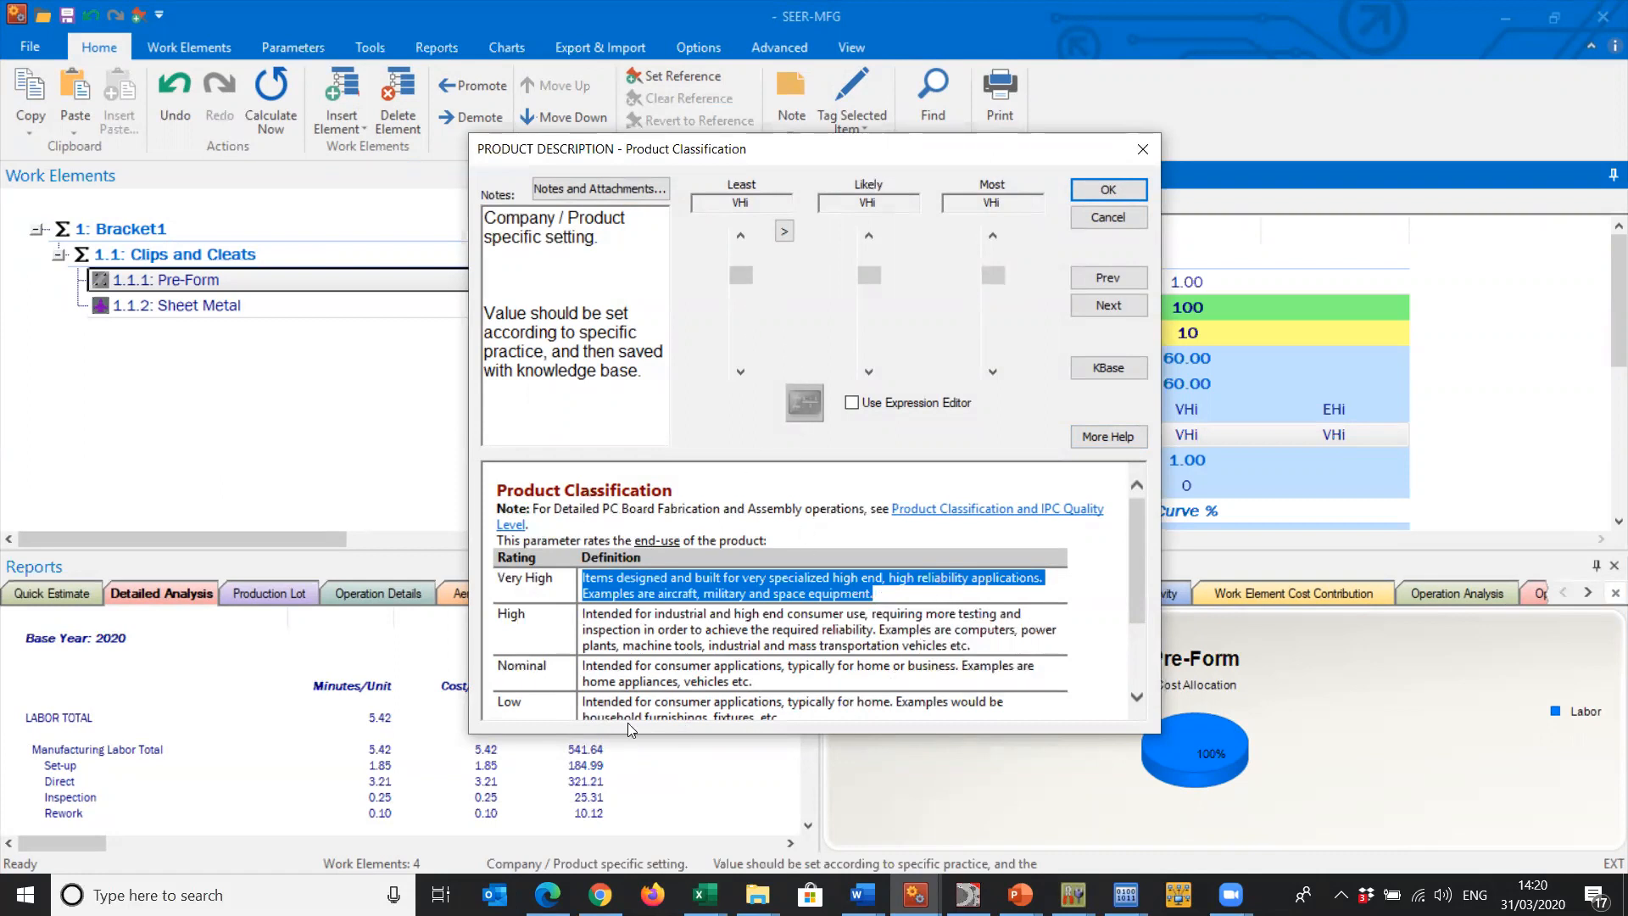
drag(757, 684, 585, 656)
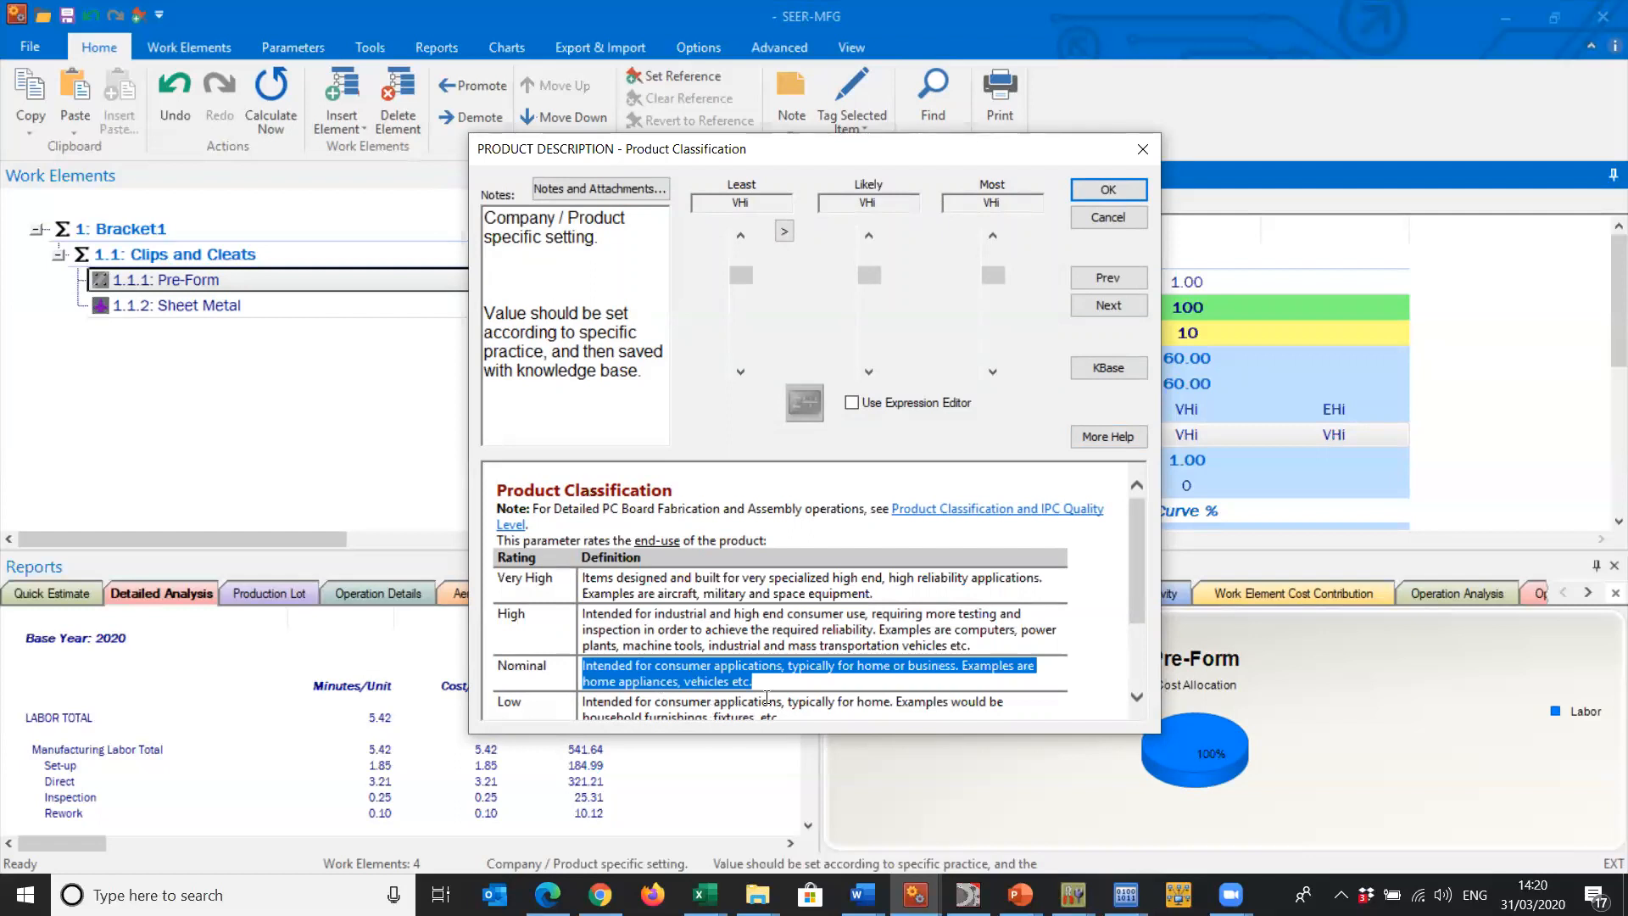
drag(1132, 528, 1122, 392)
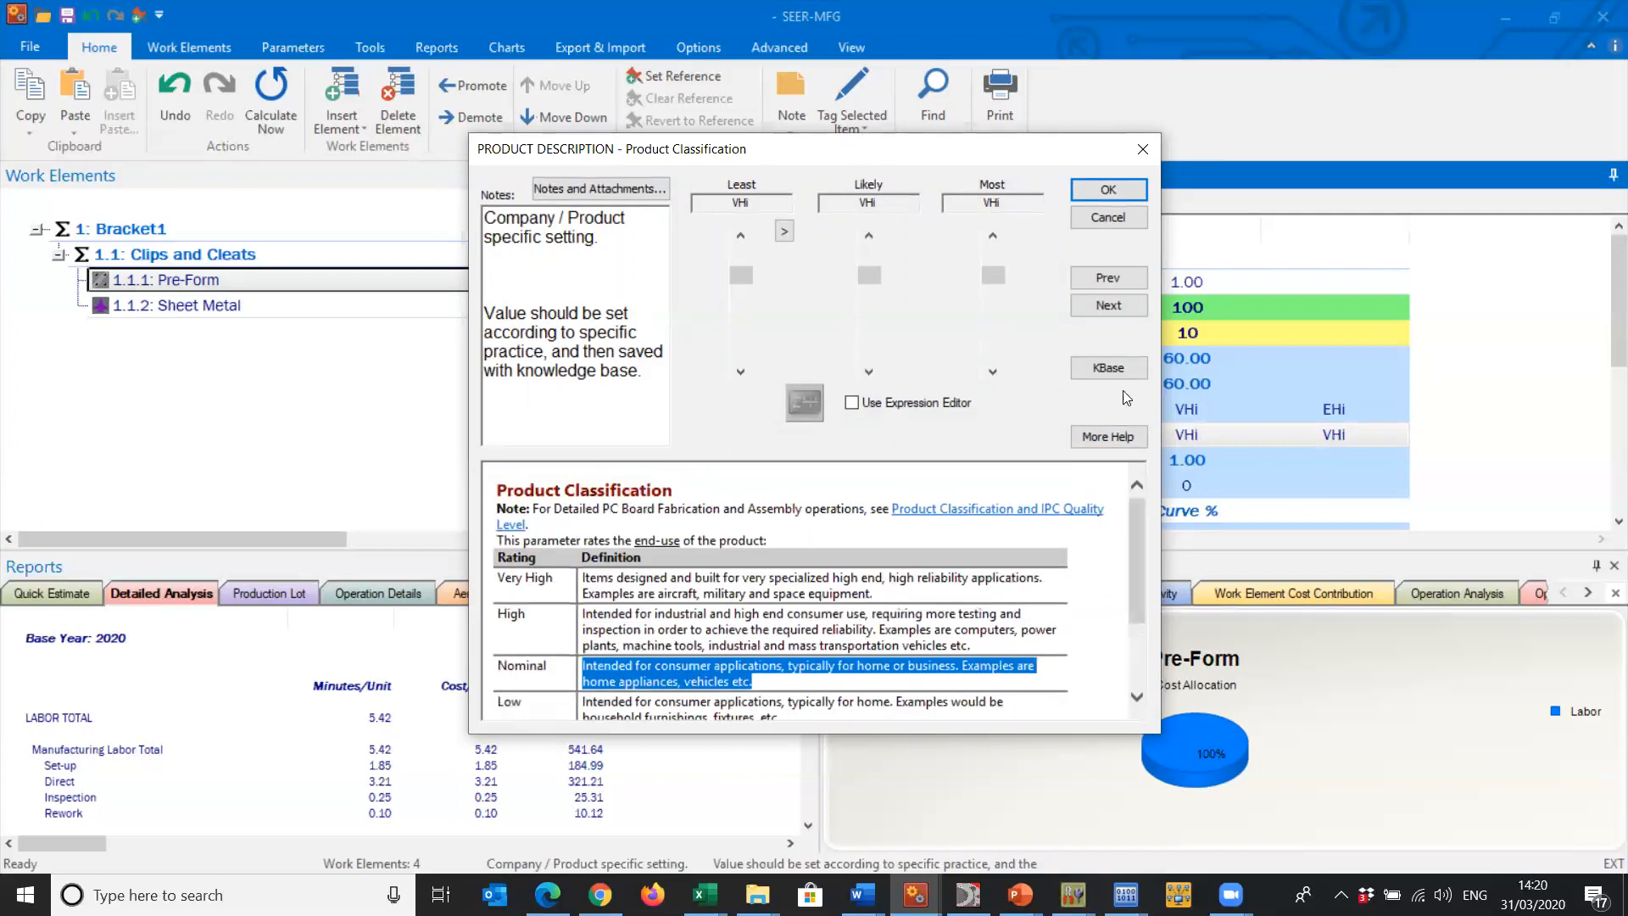
click(1142, 151)
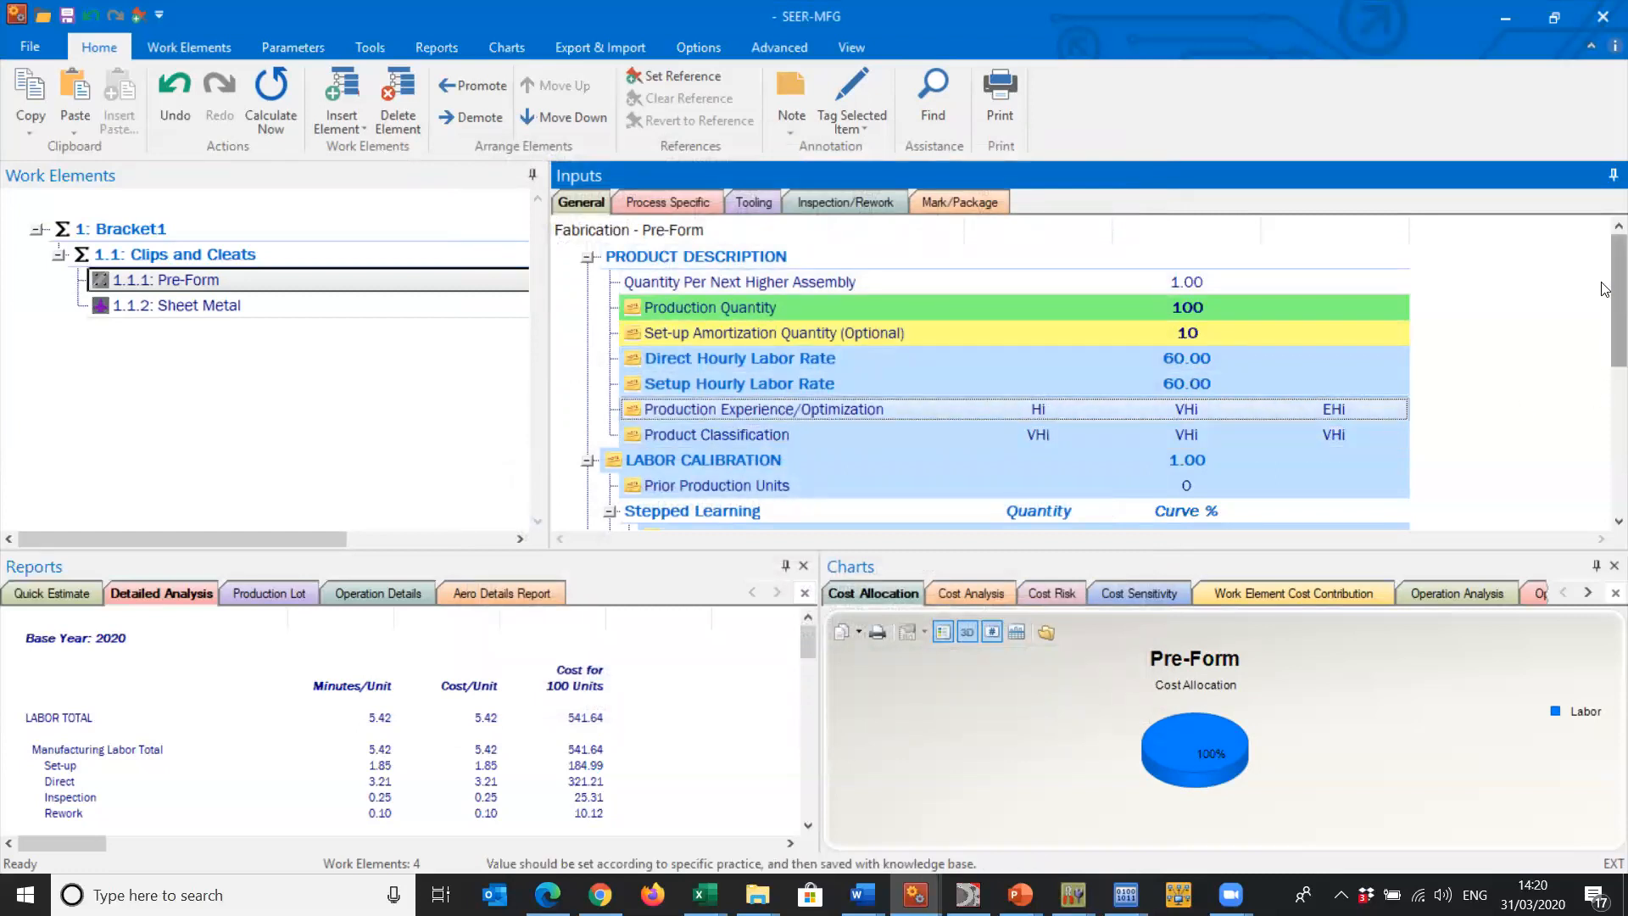
- Check Pre-Form's Product Classification again and its Production Experience/Optimization ratings, keeping the existing settings
scroll(1060, 400, down, 1)
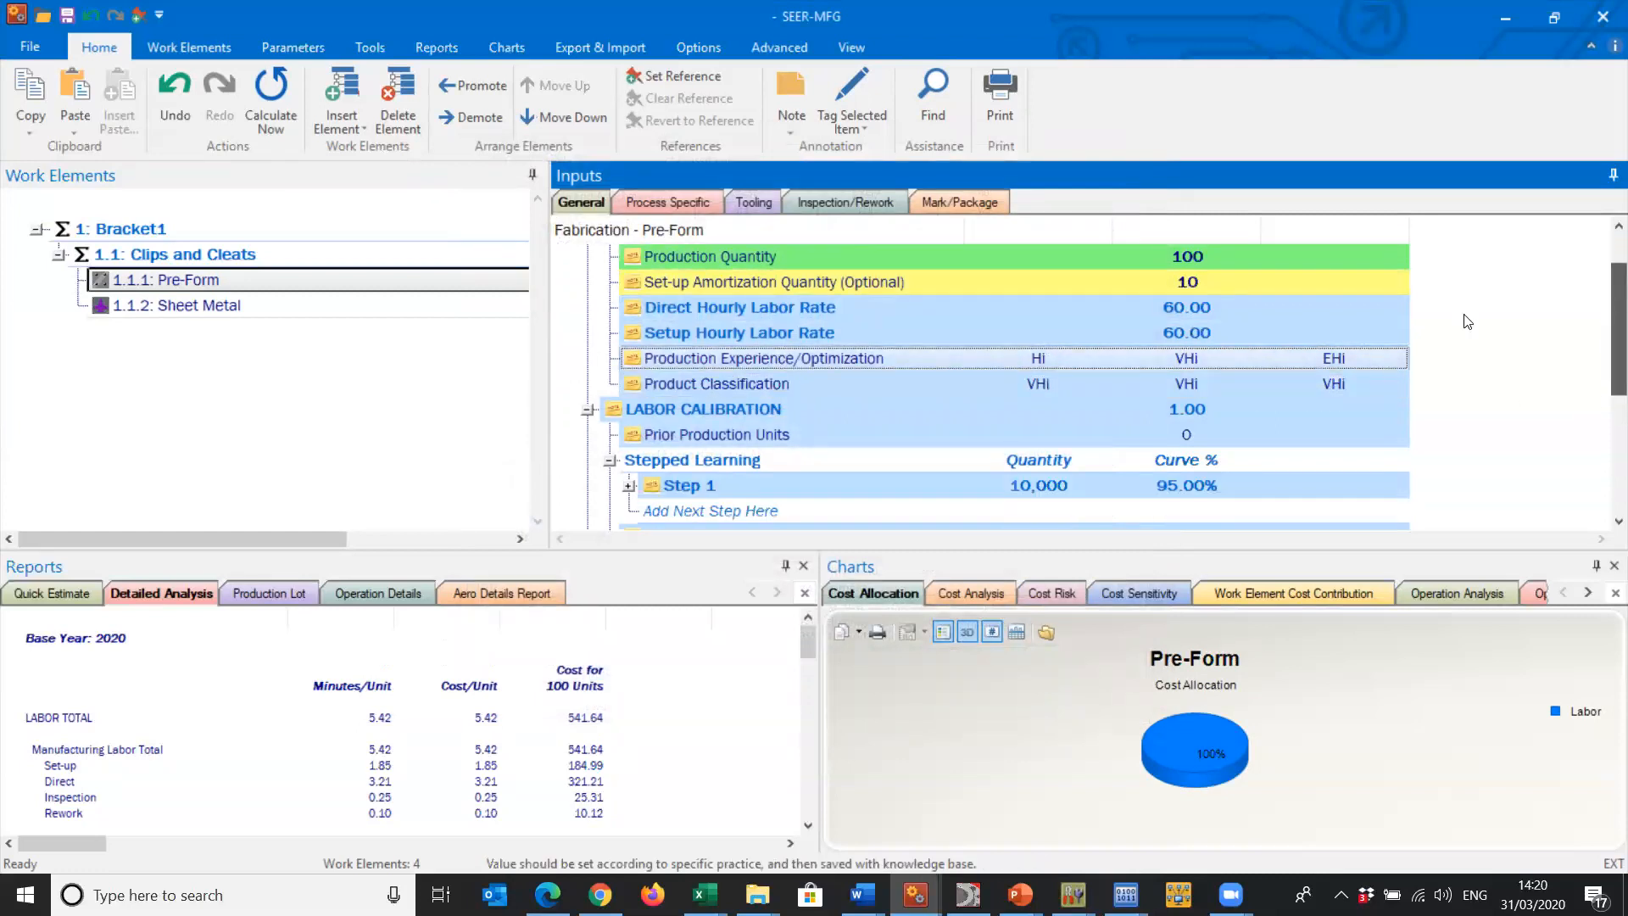
double_click(1019, 385)
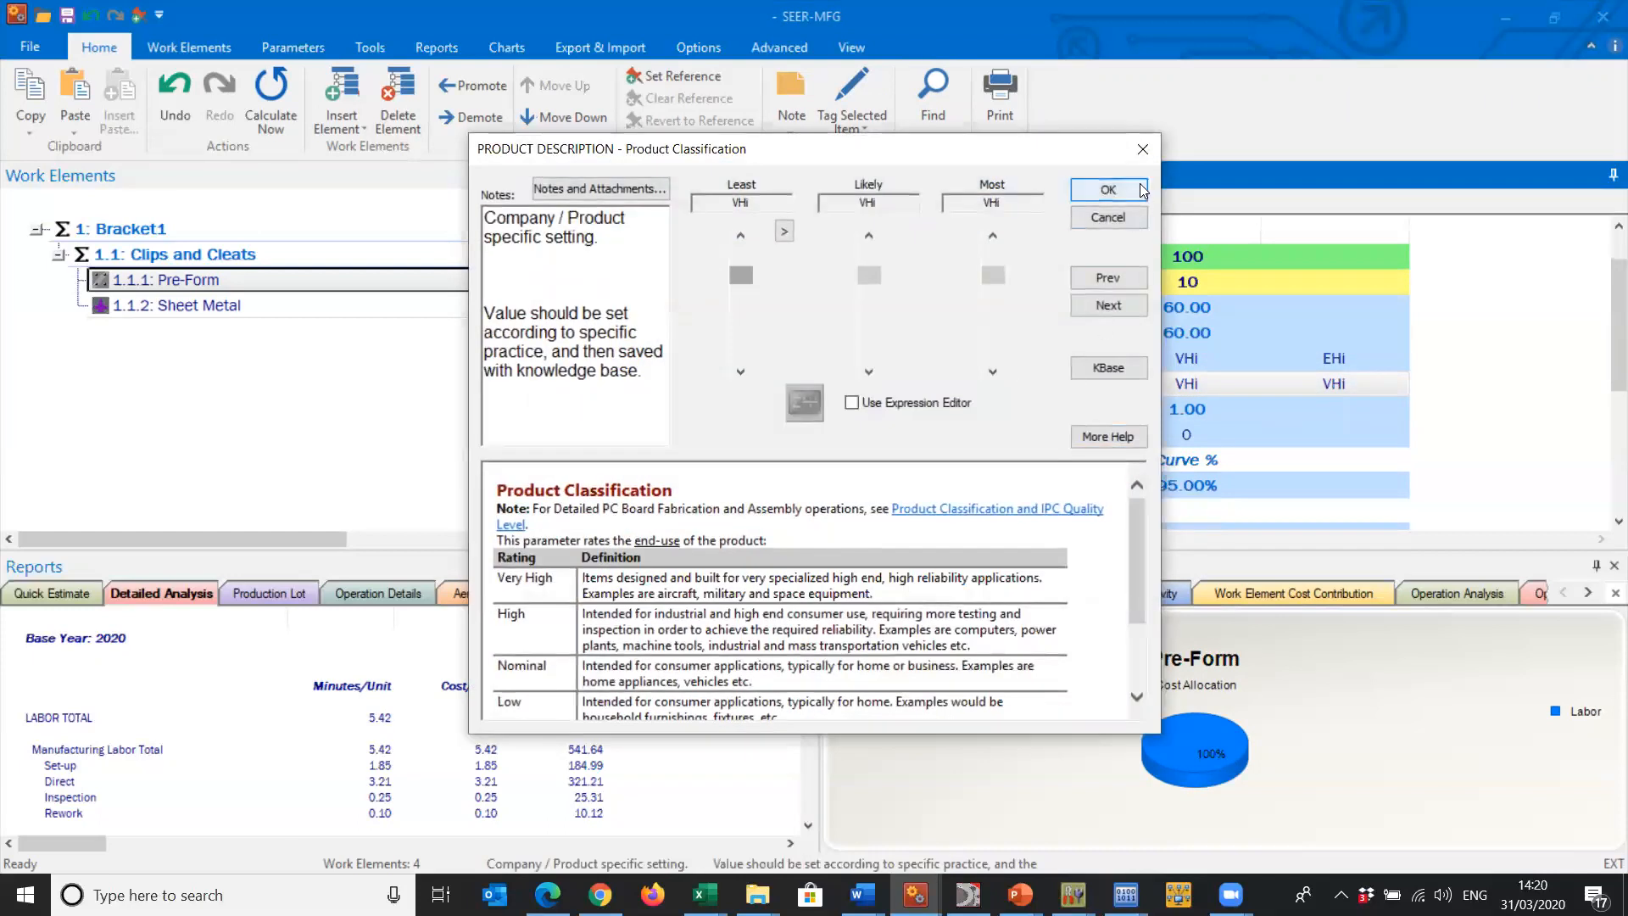
click(1108, 189)
double_click(1153, 363)
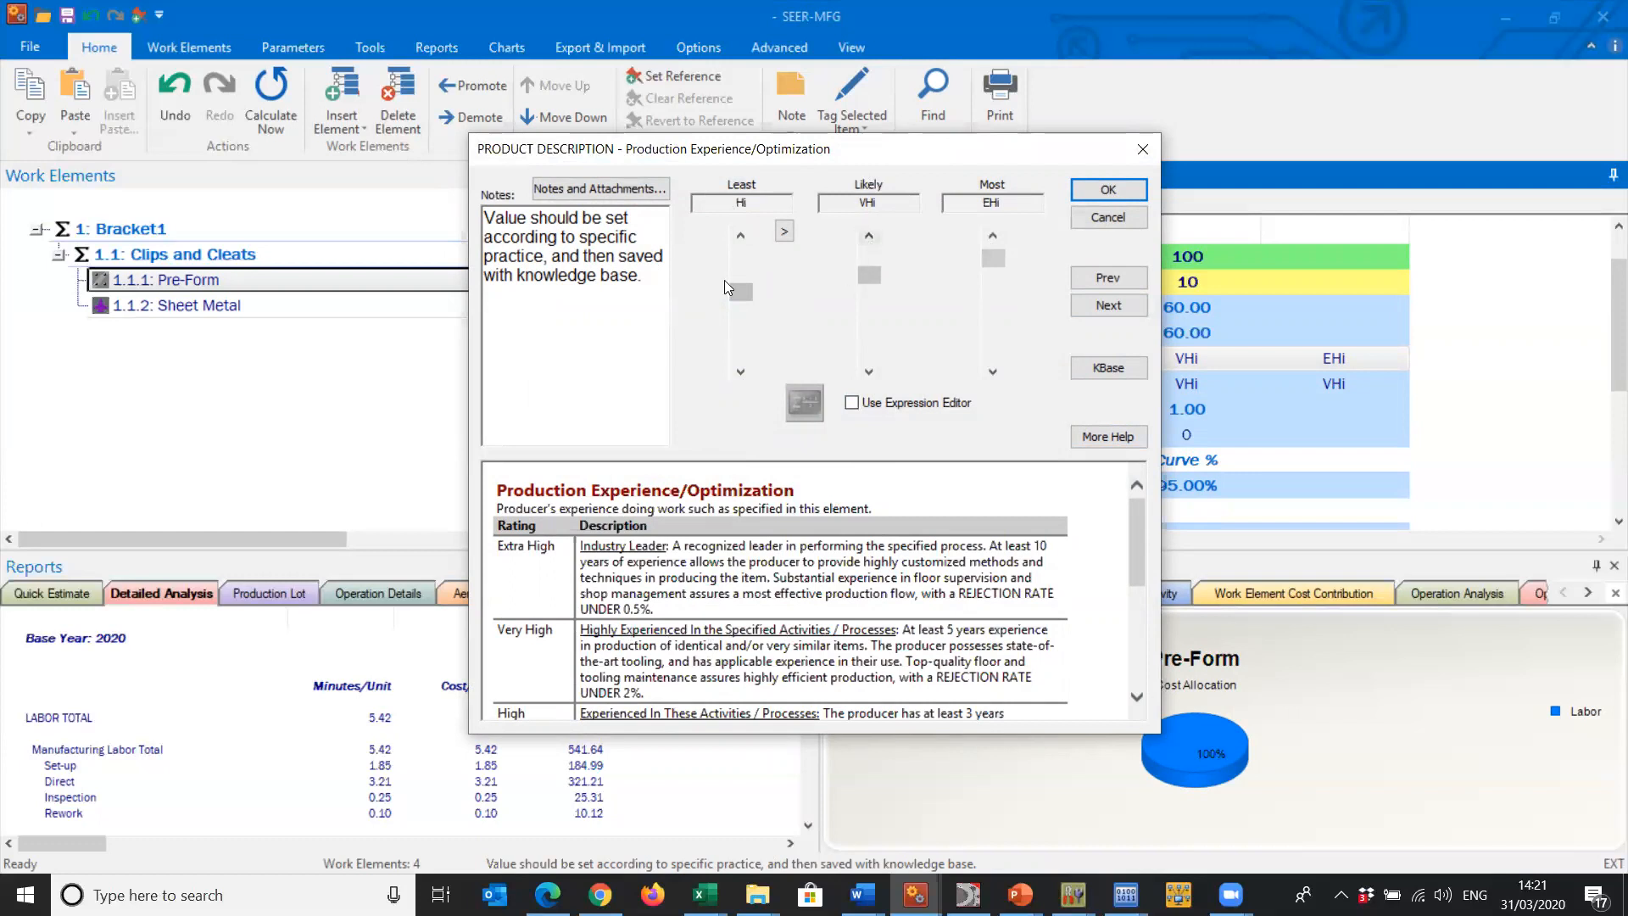
click(1136, 187)
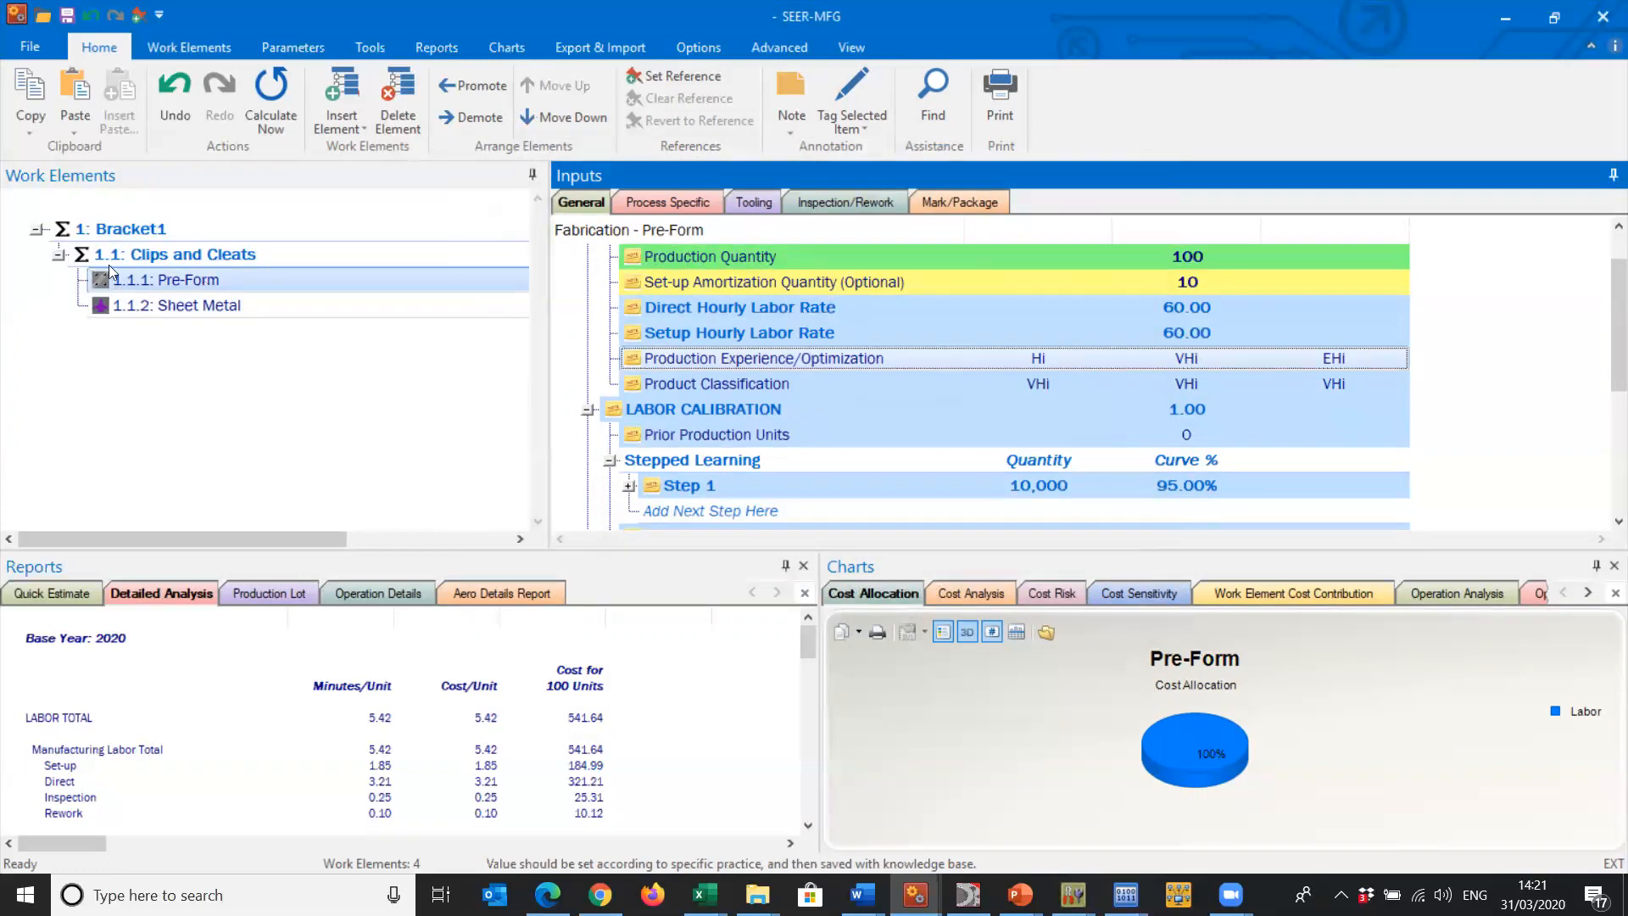
- Check the process type and knowledge base template in the Pre-Form work element's definition
click(147, 281)
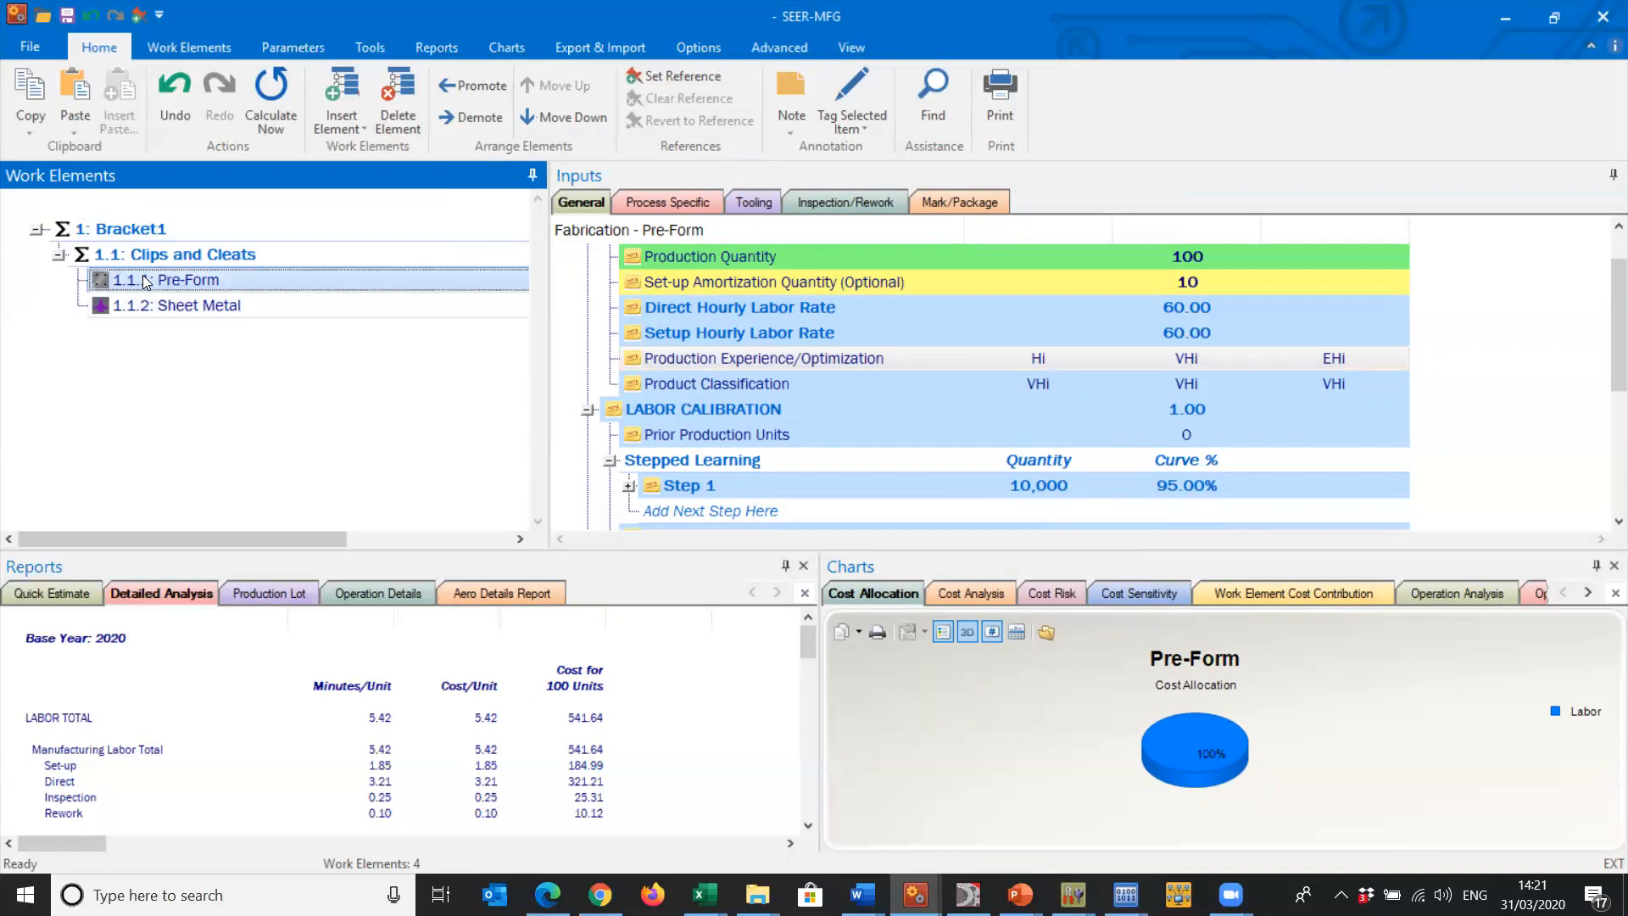
double_click(142, 275)
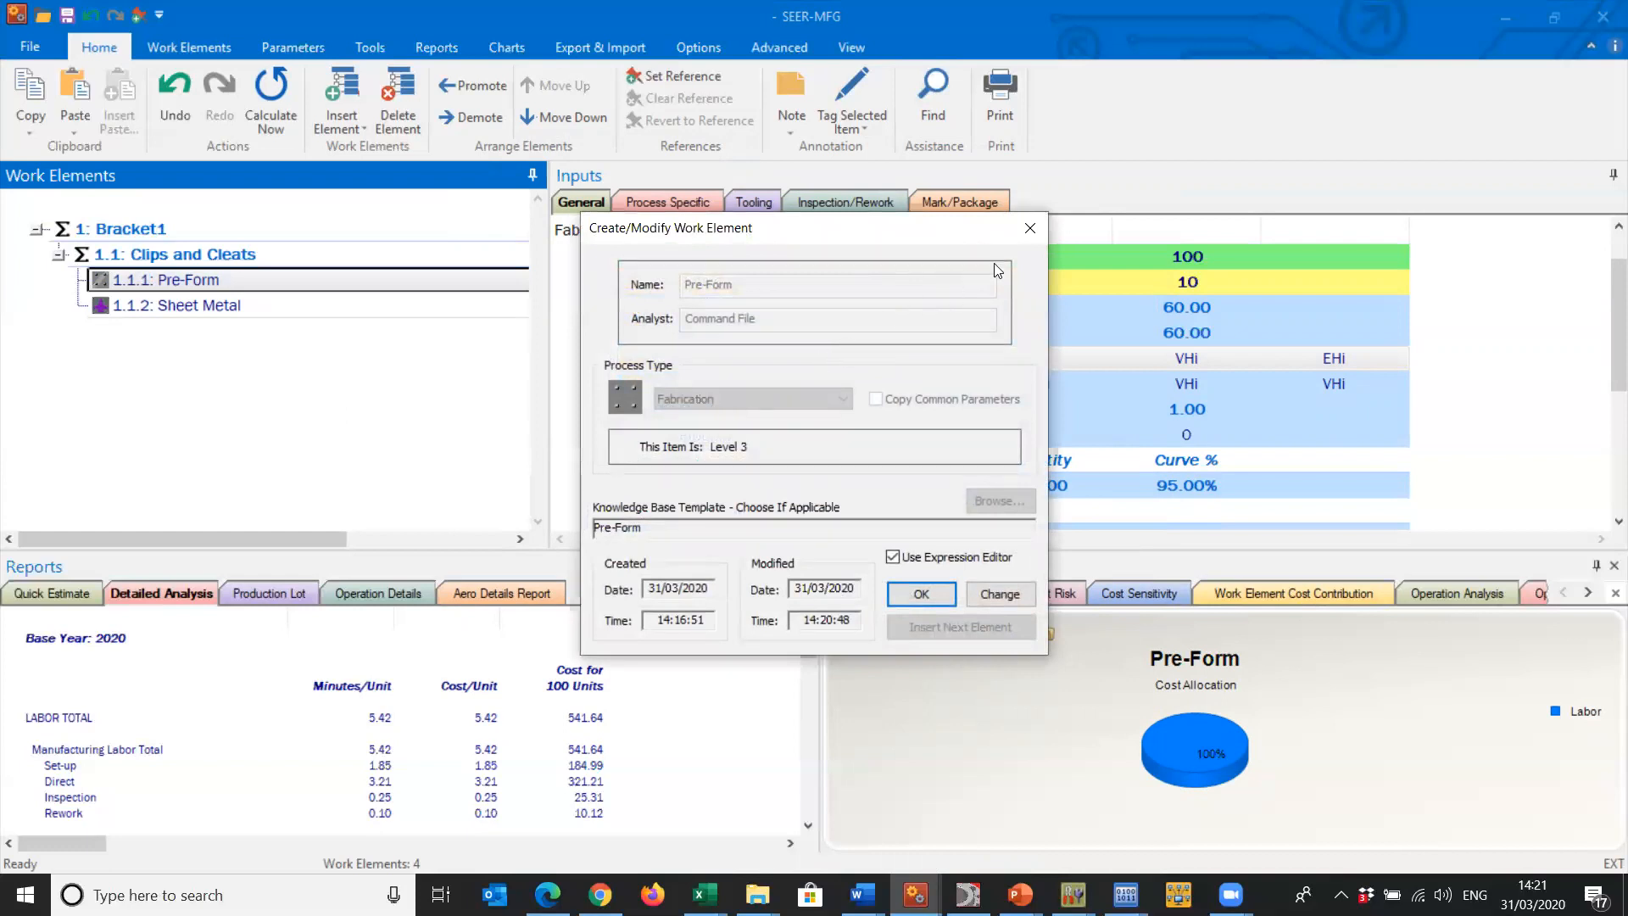
click(1030, 227)
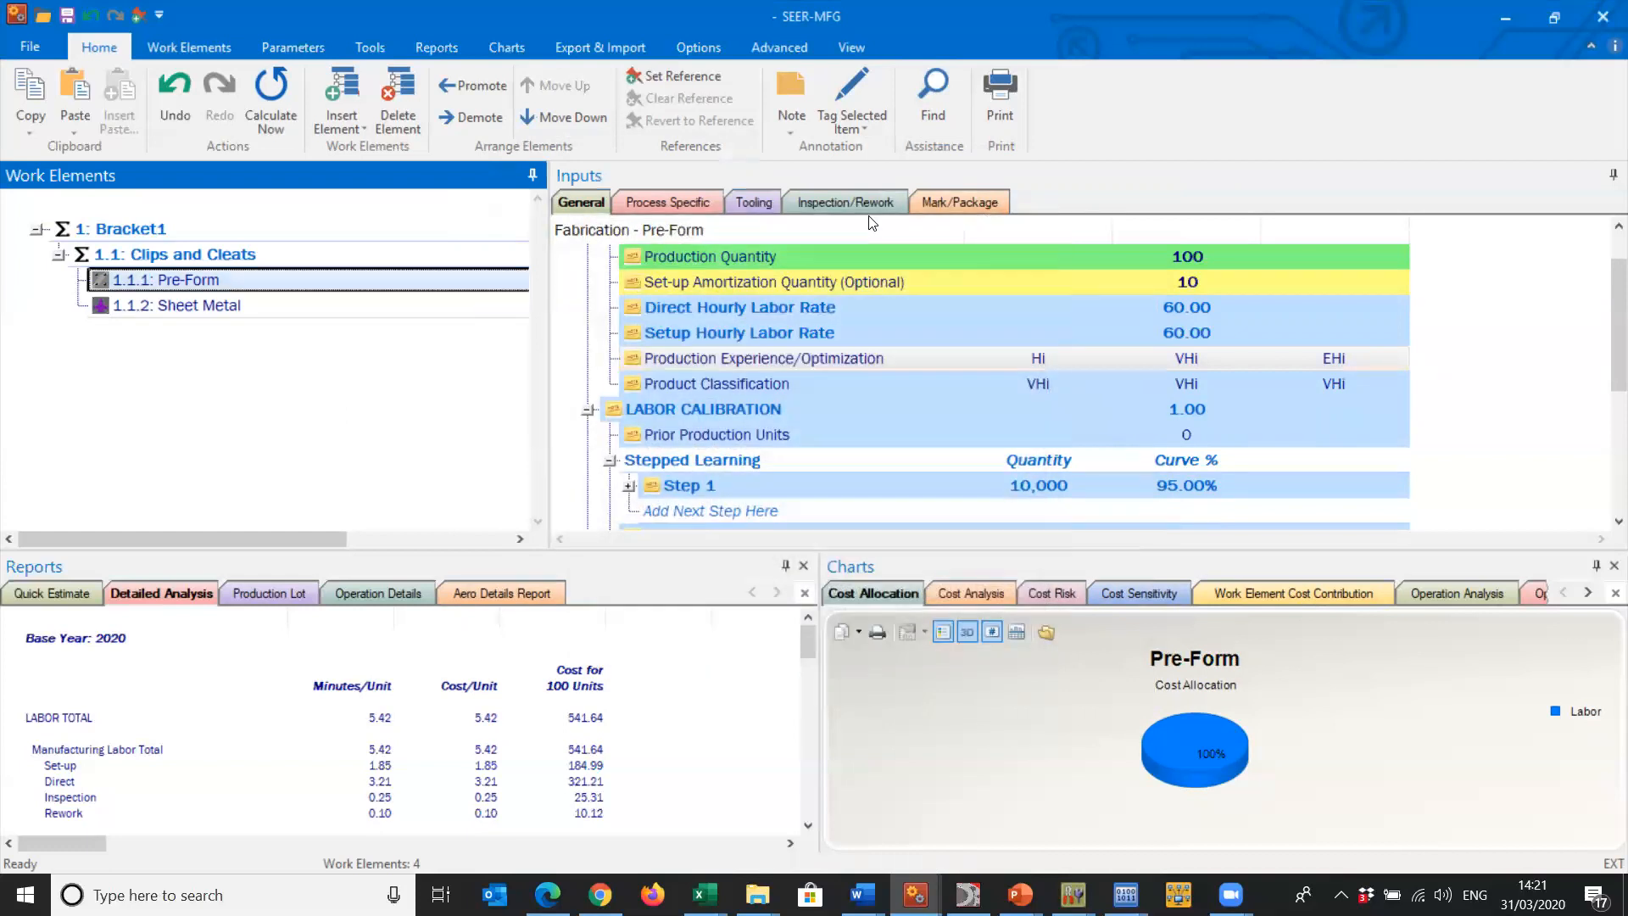
- Enlarge the inputs area downward and examine Pre-Form's process-specific material and CNC laser beam cutting parameters
click(697, 204)
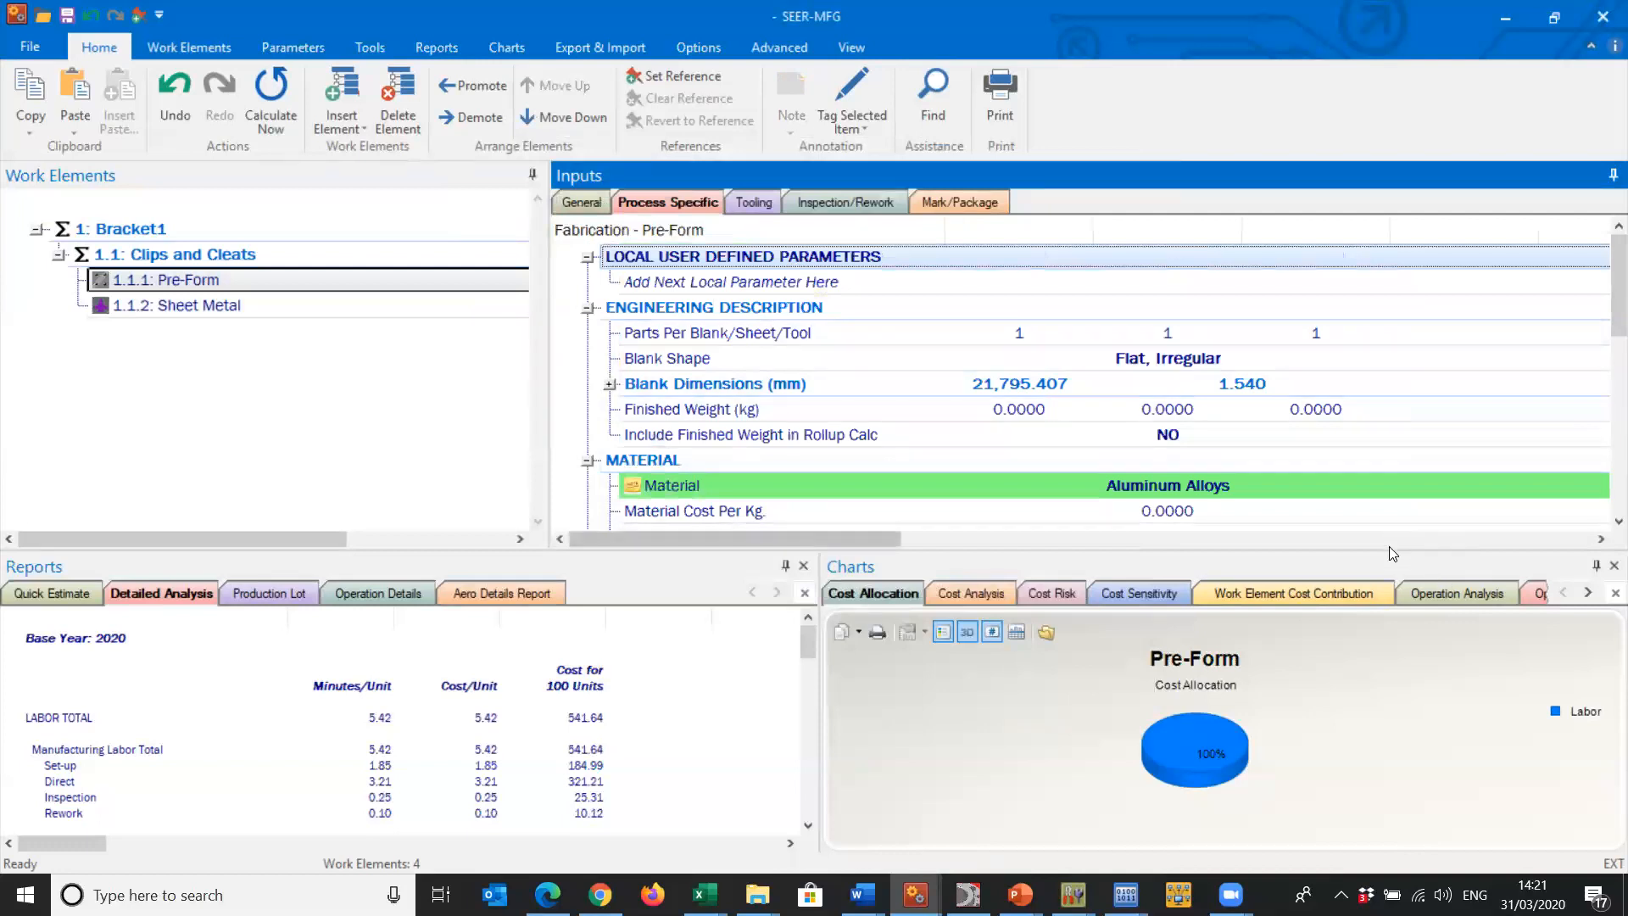
drag(1389, 547, 1425, 812)
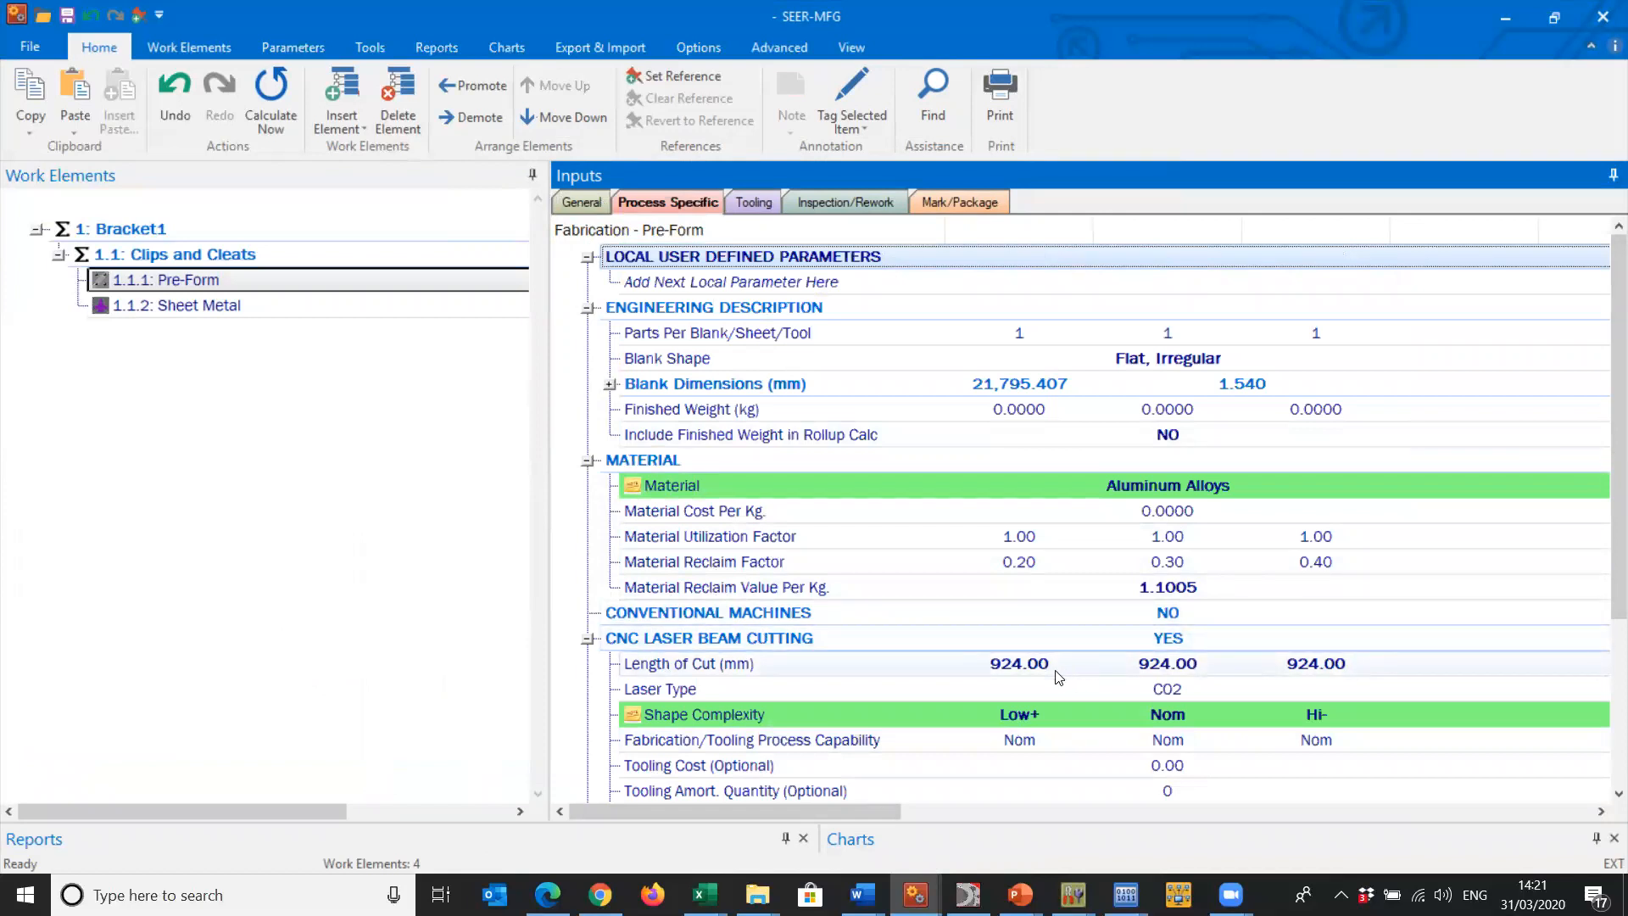
scroll(1605, 519, down, 3)
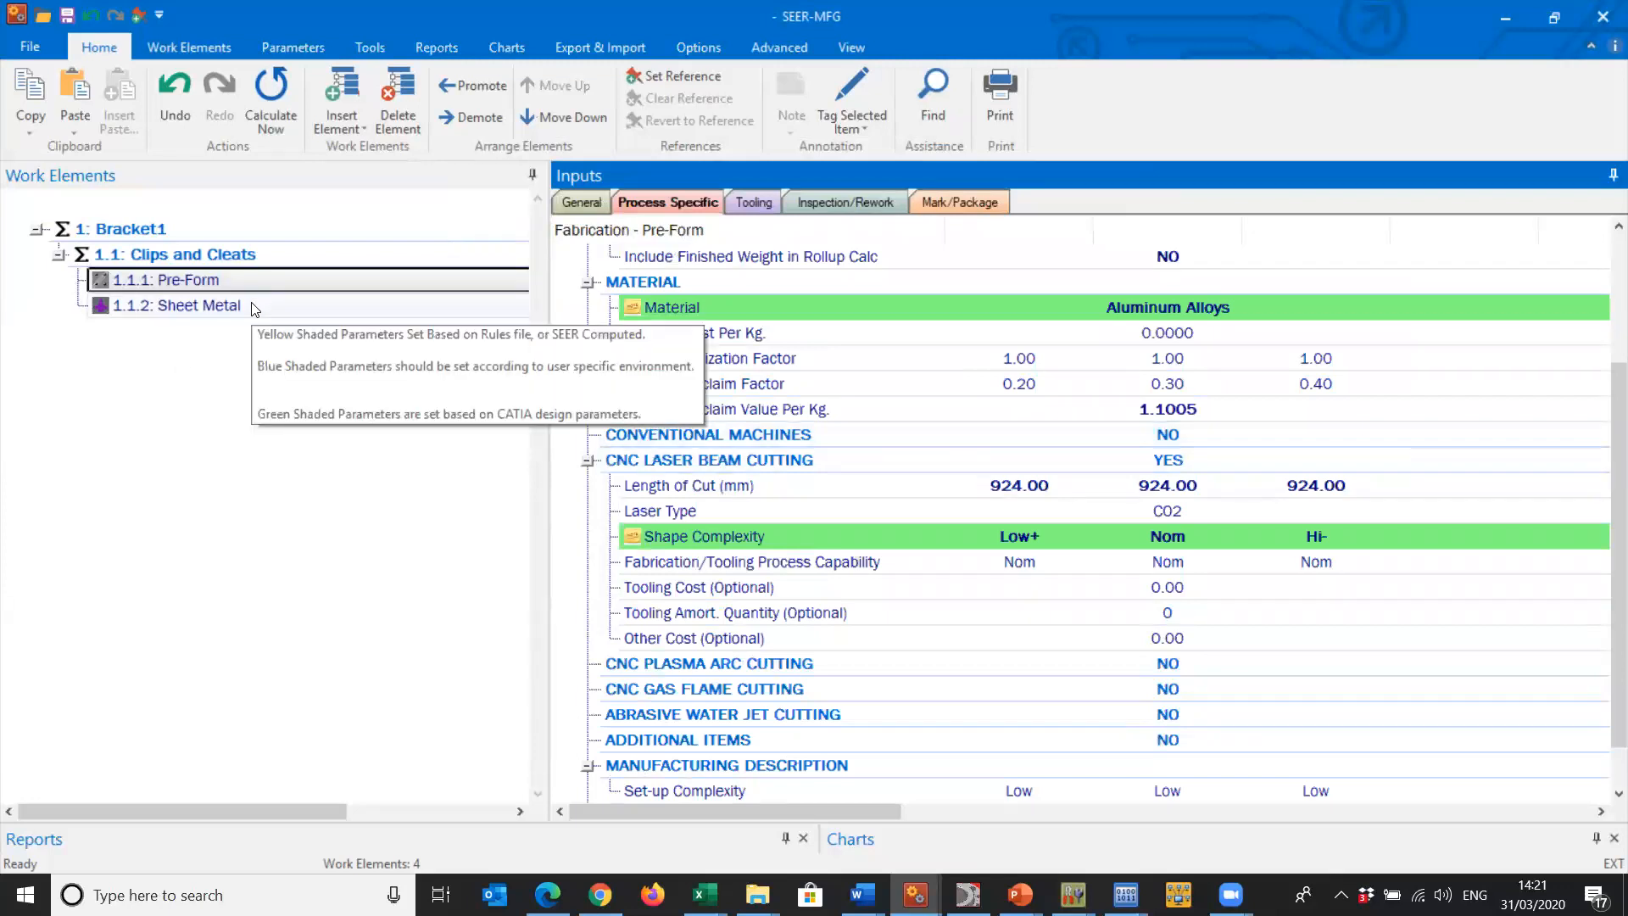
- Examine the Sheet Metal element's form, after form and detail part finish operations, ending on Polyurethane Paint
click(195, 305)
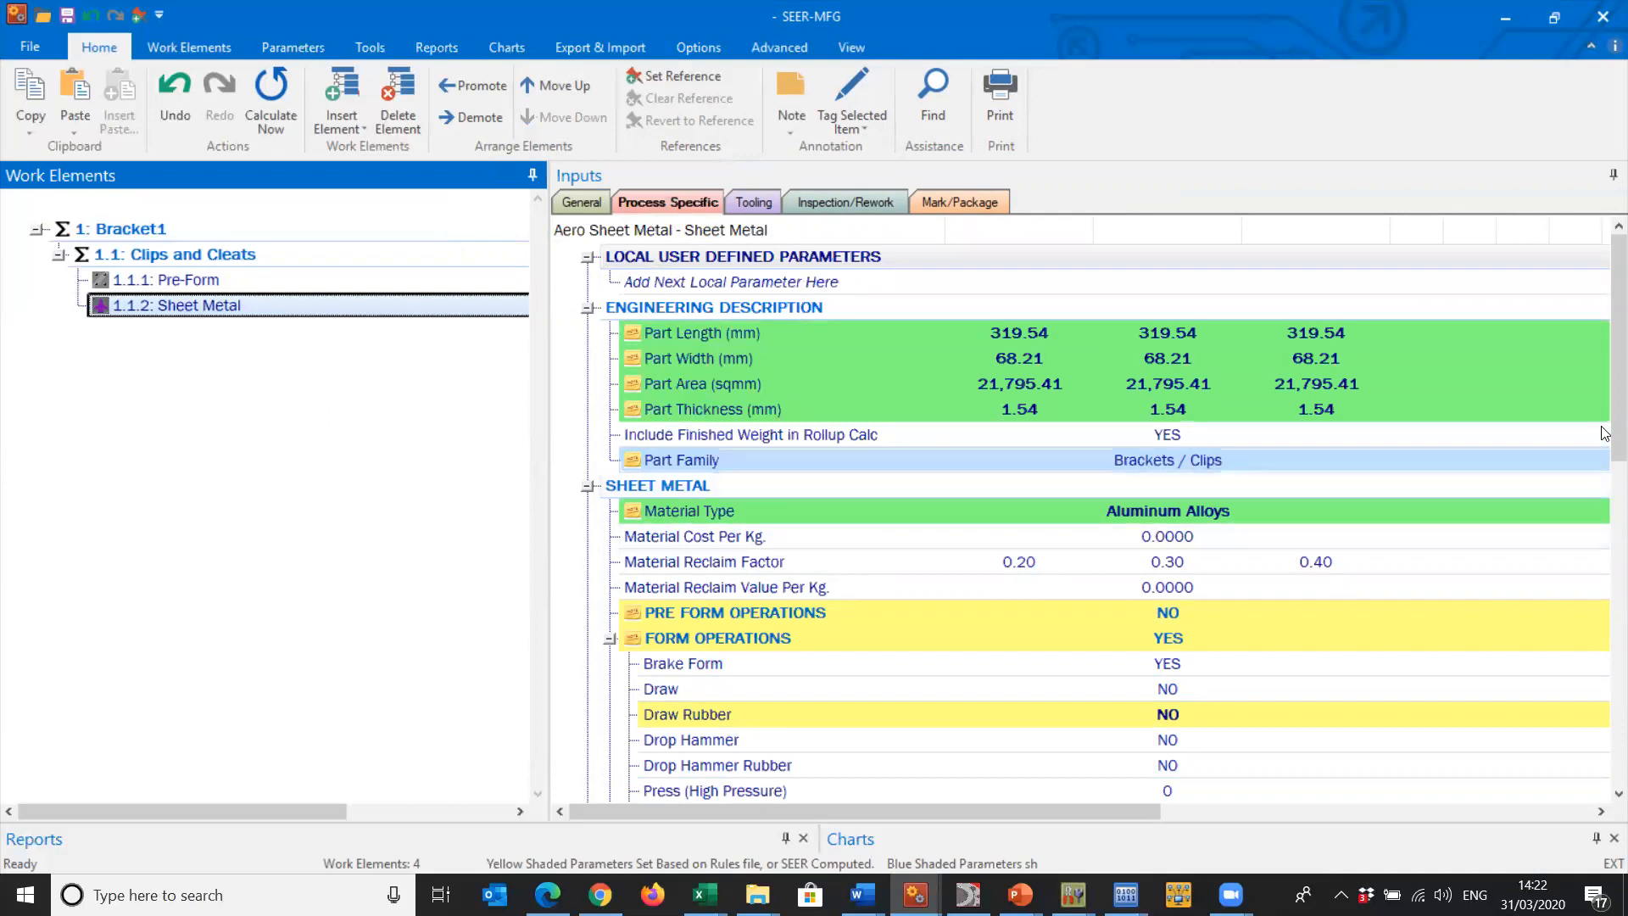
scroll(1354, 486, down, 2)
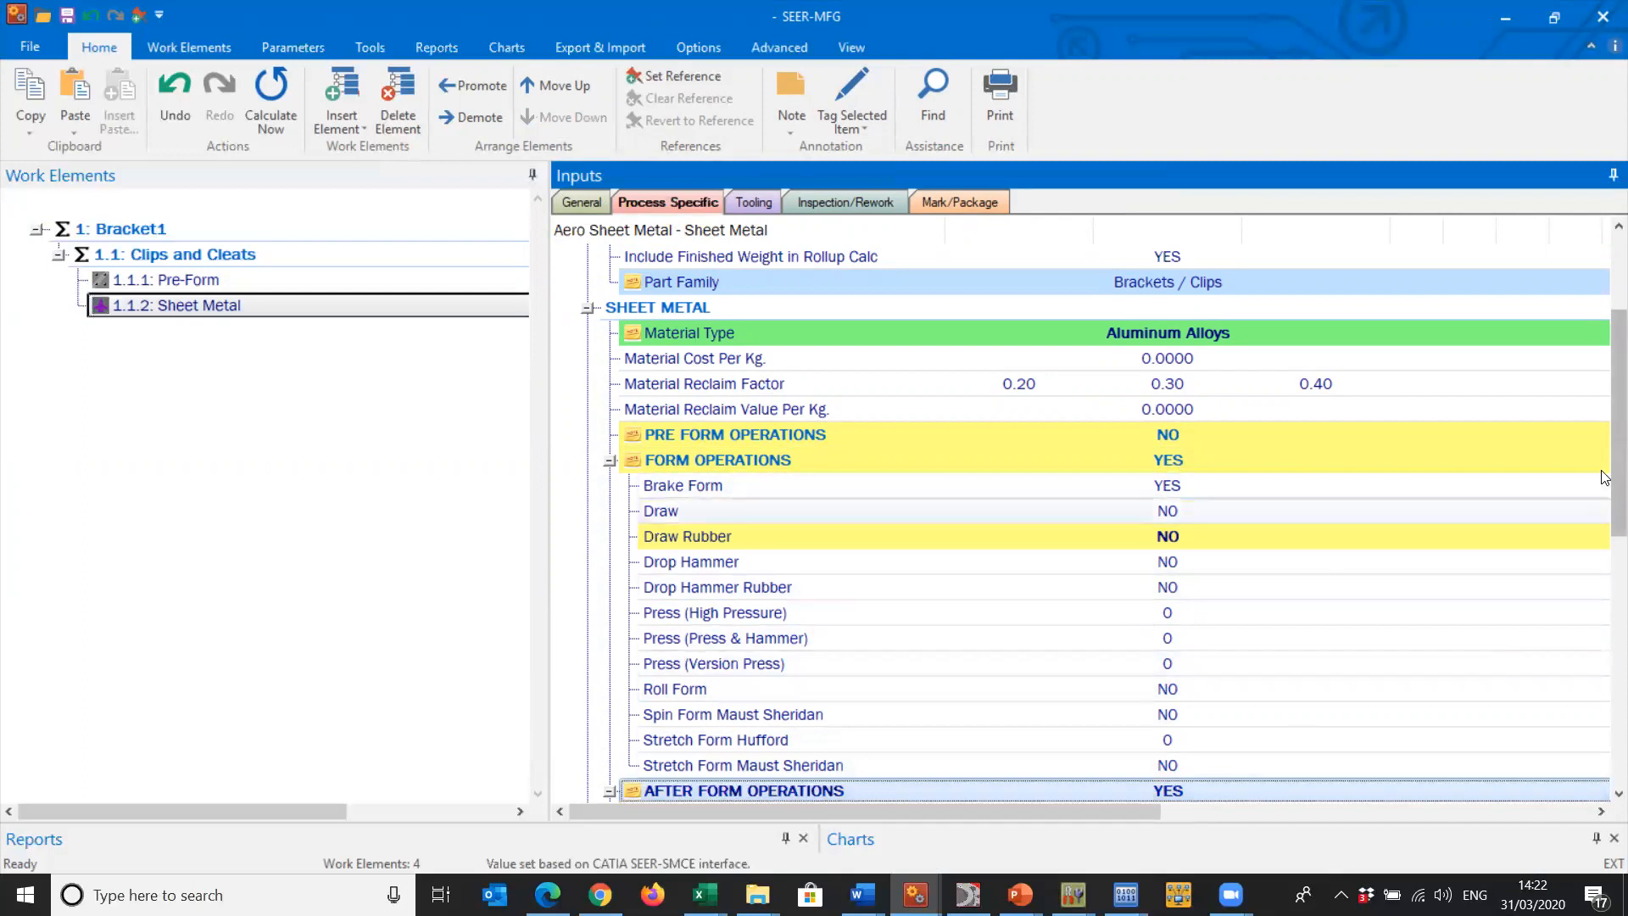
scroll(1568, 508, down, 1)
drag(1607, 490, 1602, 594)
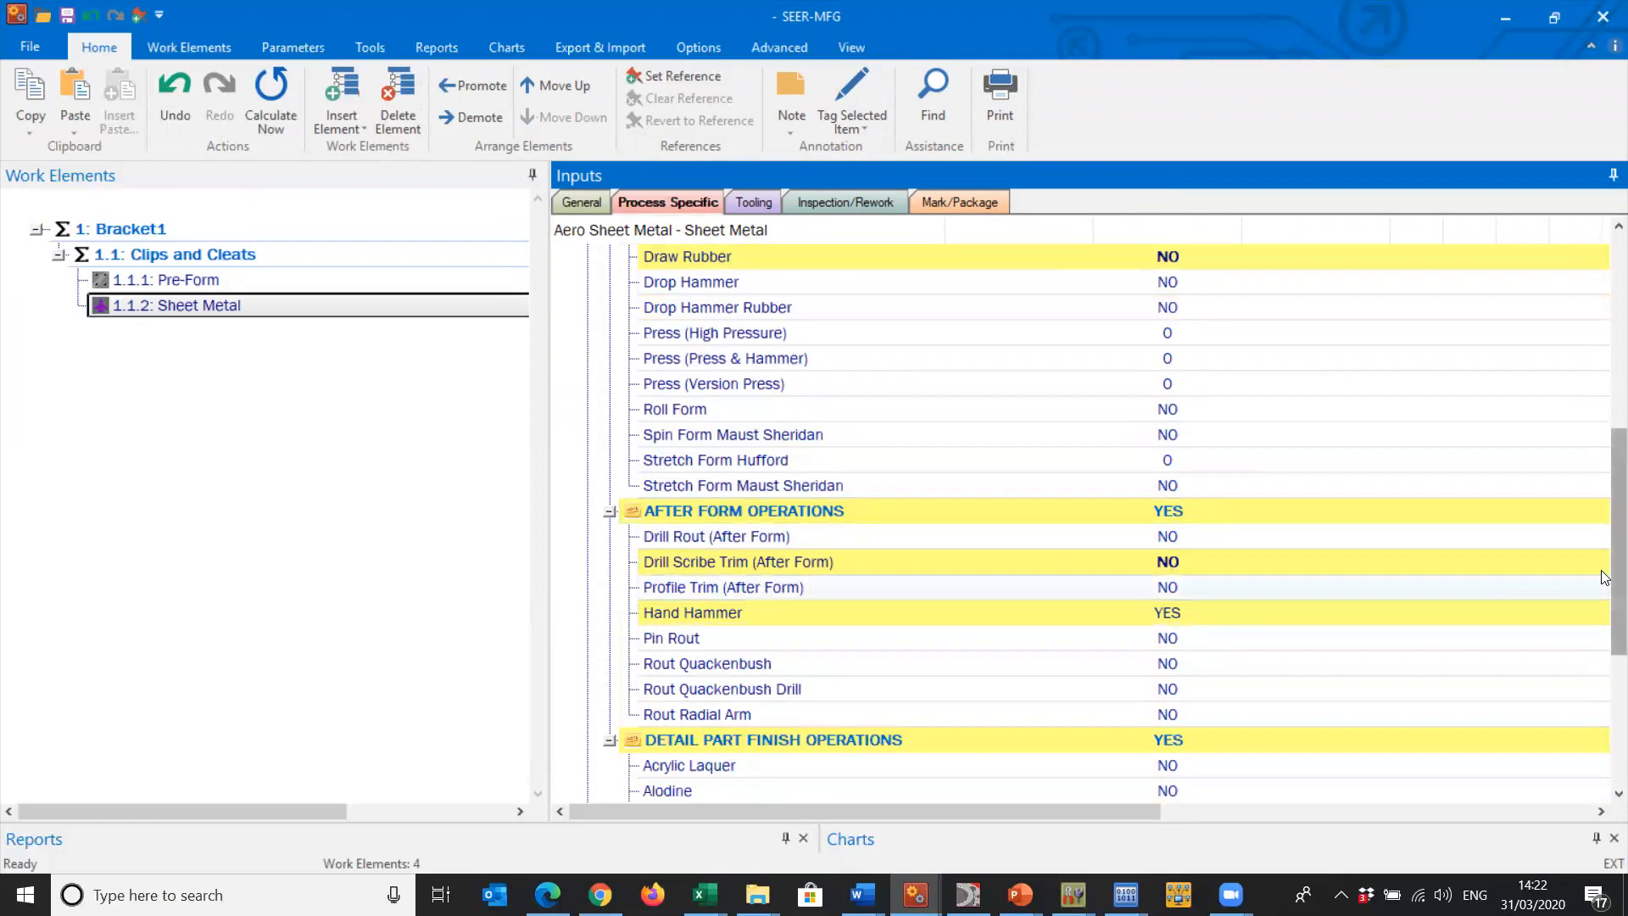
scroll(1170, 610, down, 3)
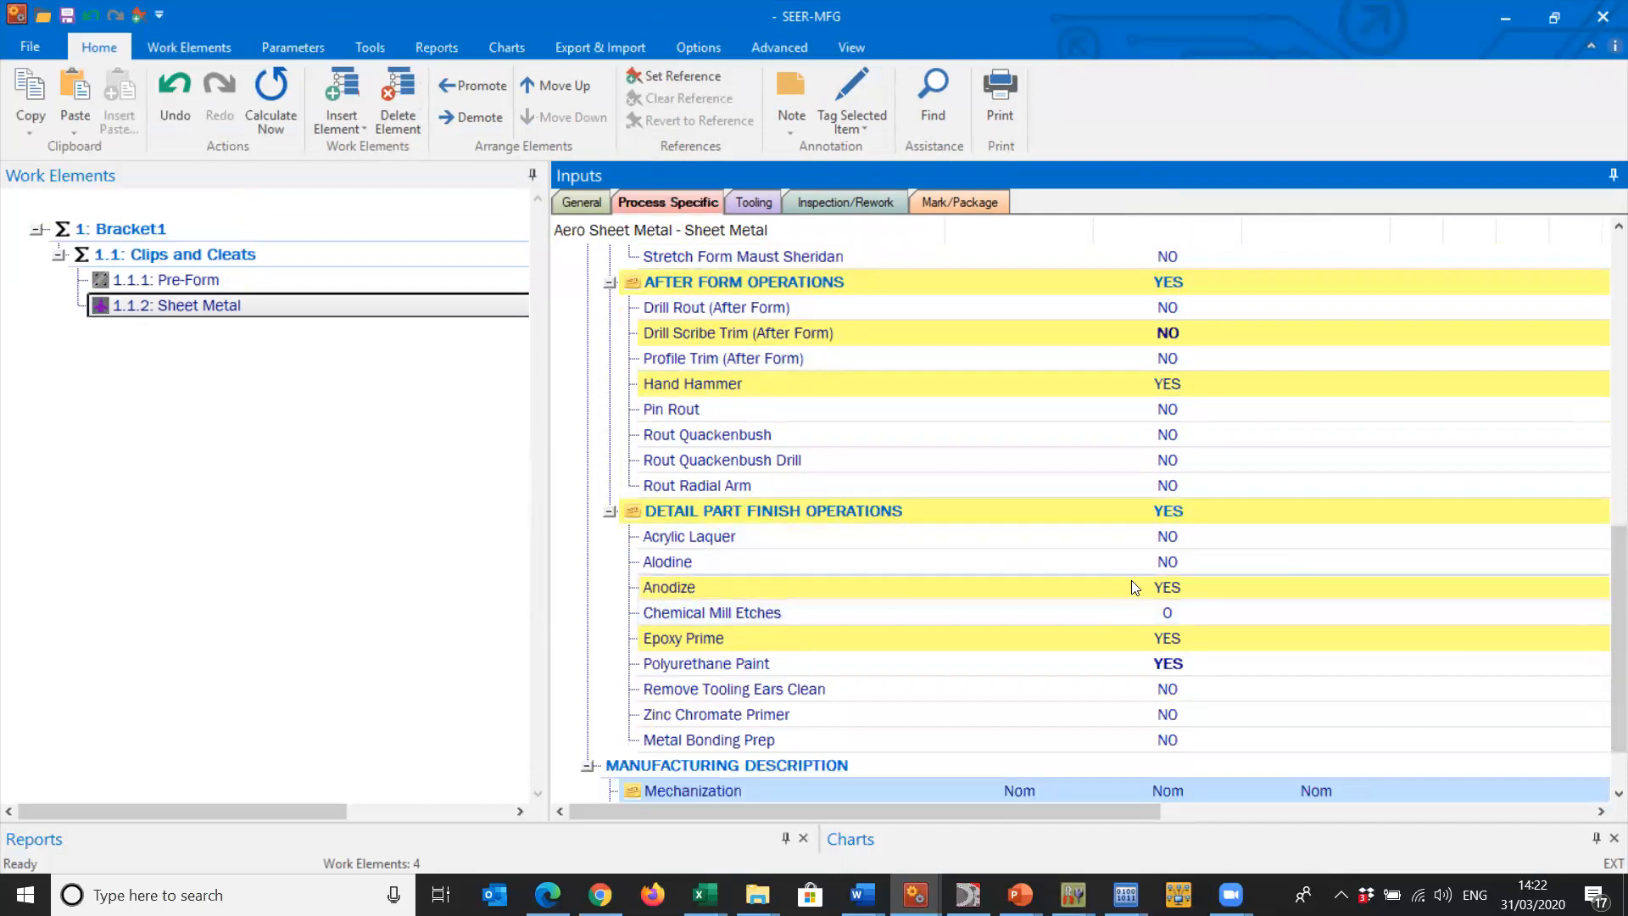
click(1163, 670)
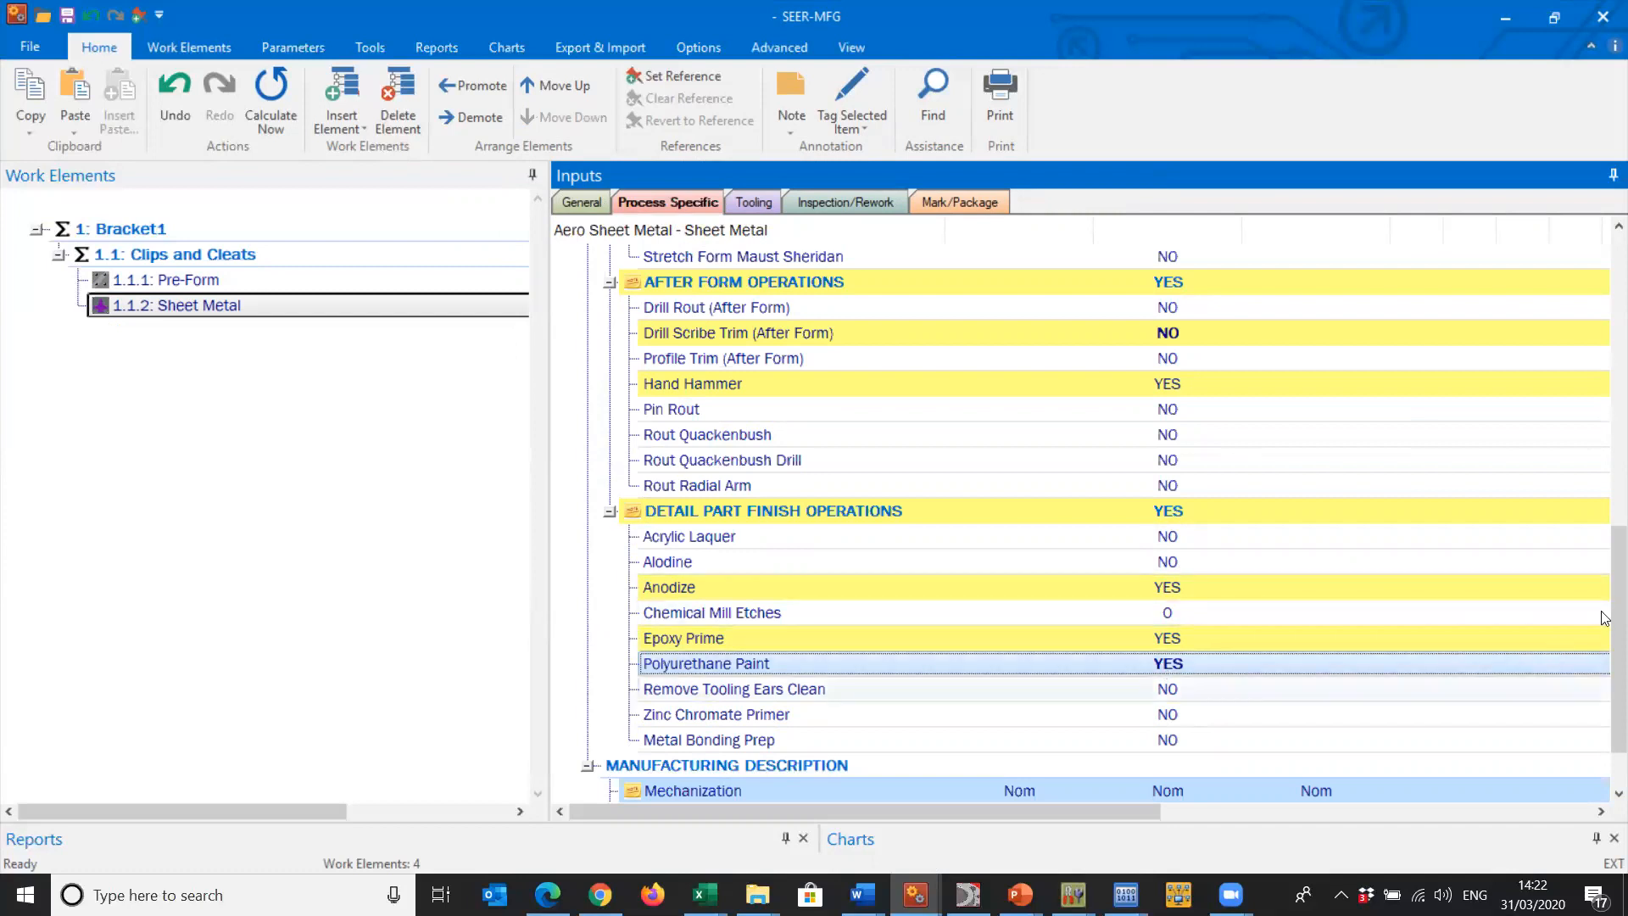
- Review the Sheet Metal element's part dimensions, material type, form operations and after form operations
drag(1605, 644, 1543, 312)
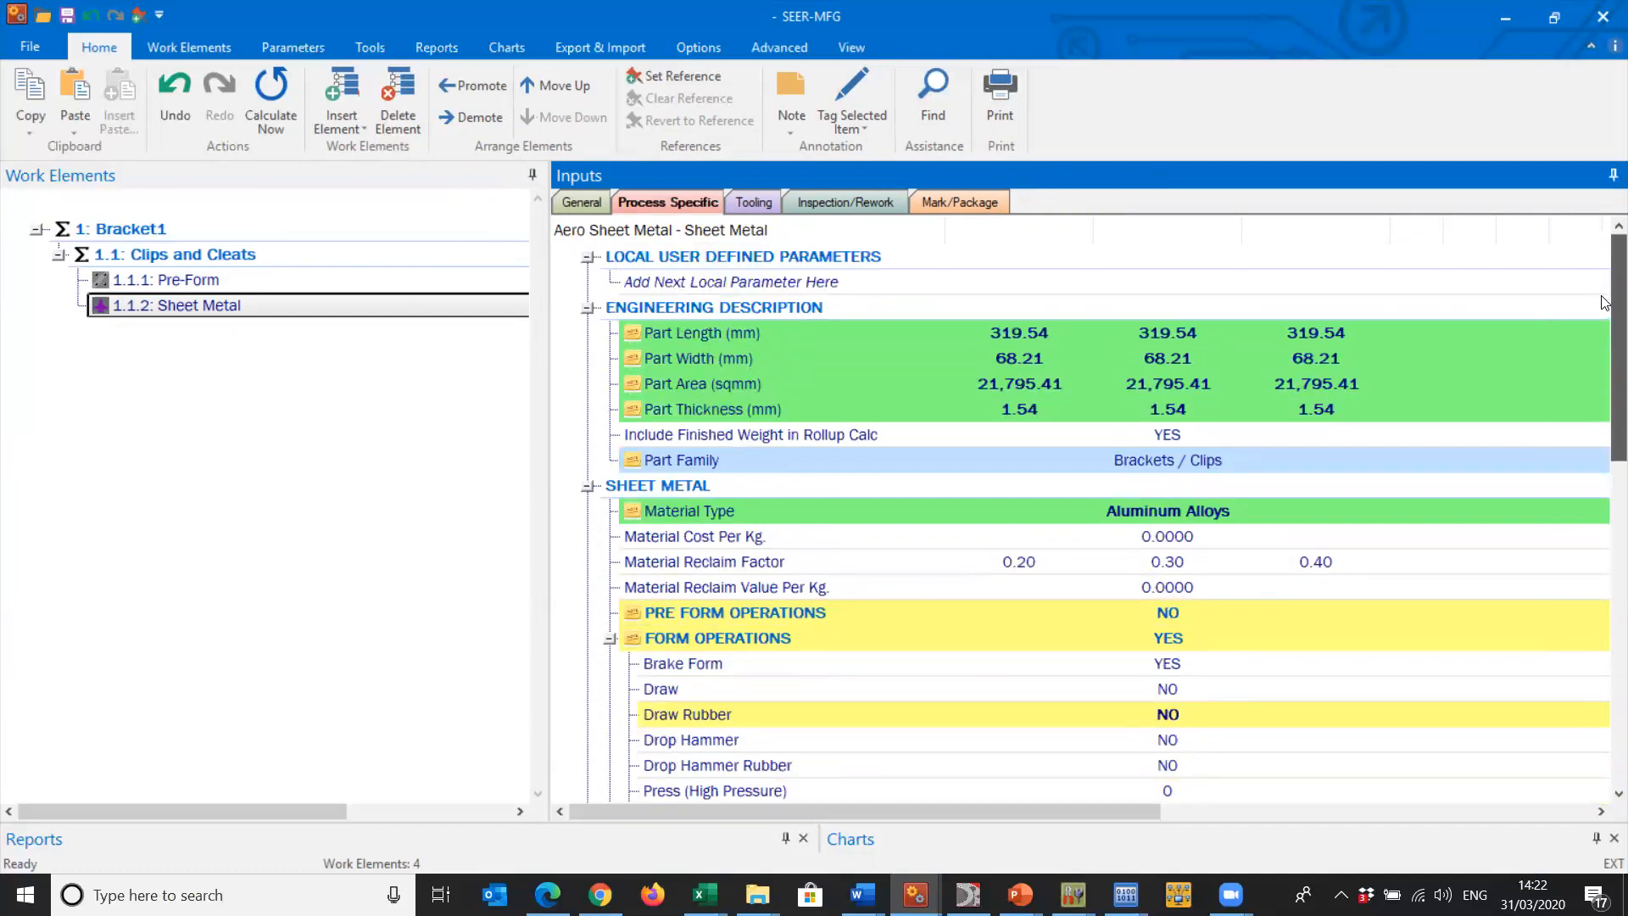
scroll(1605, 314, down, 6)
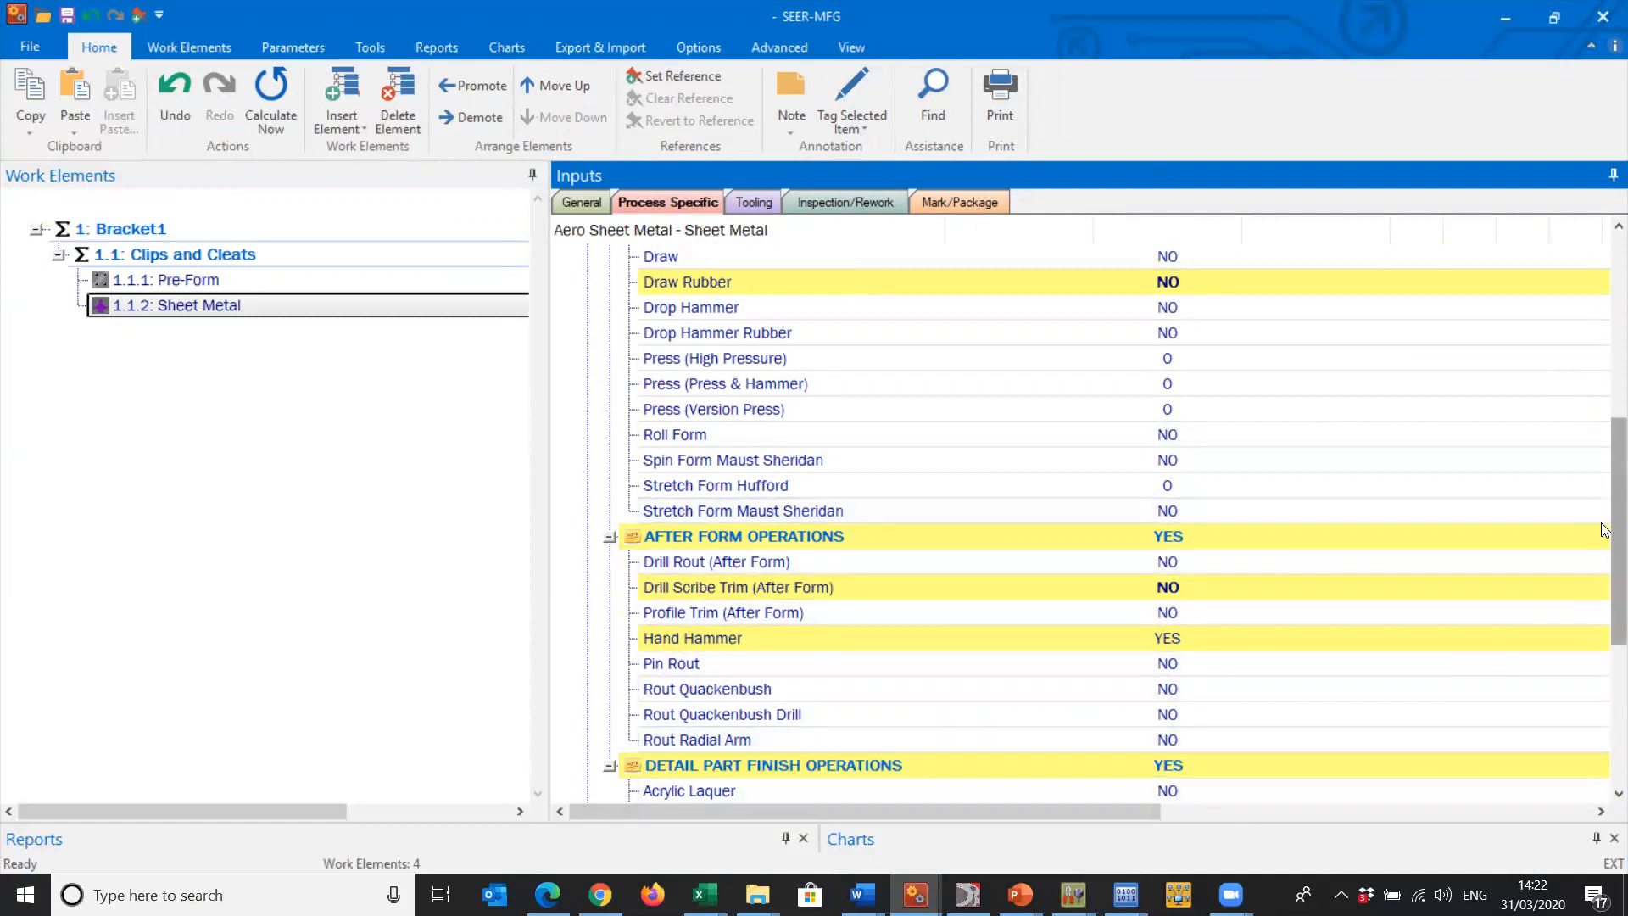
scroll(1605, 530, up, 4)
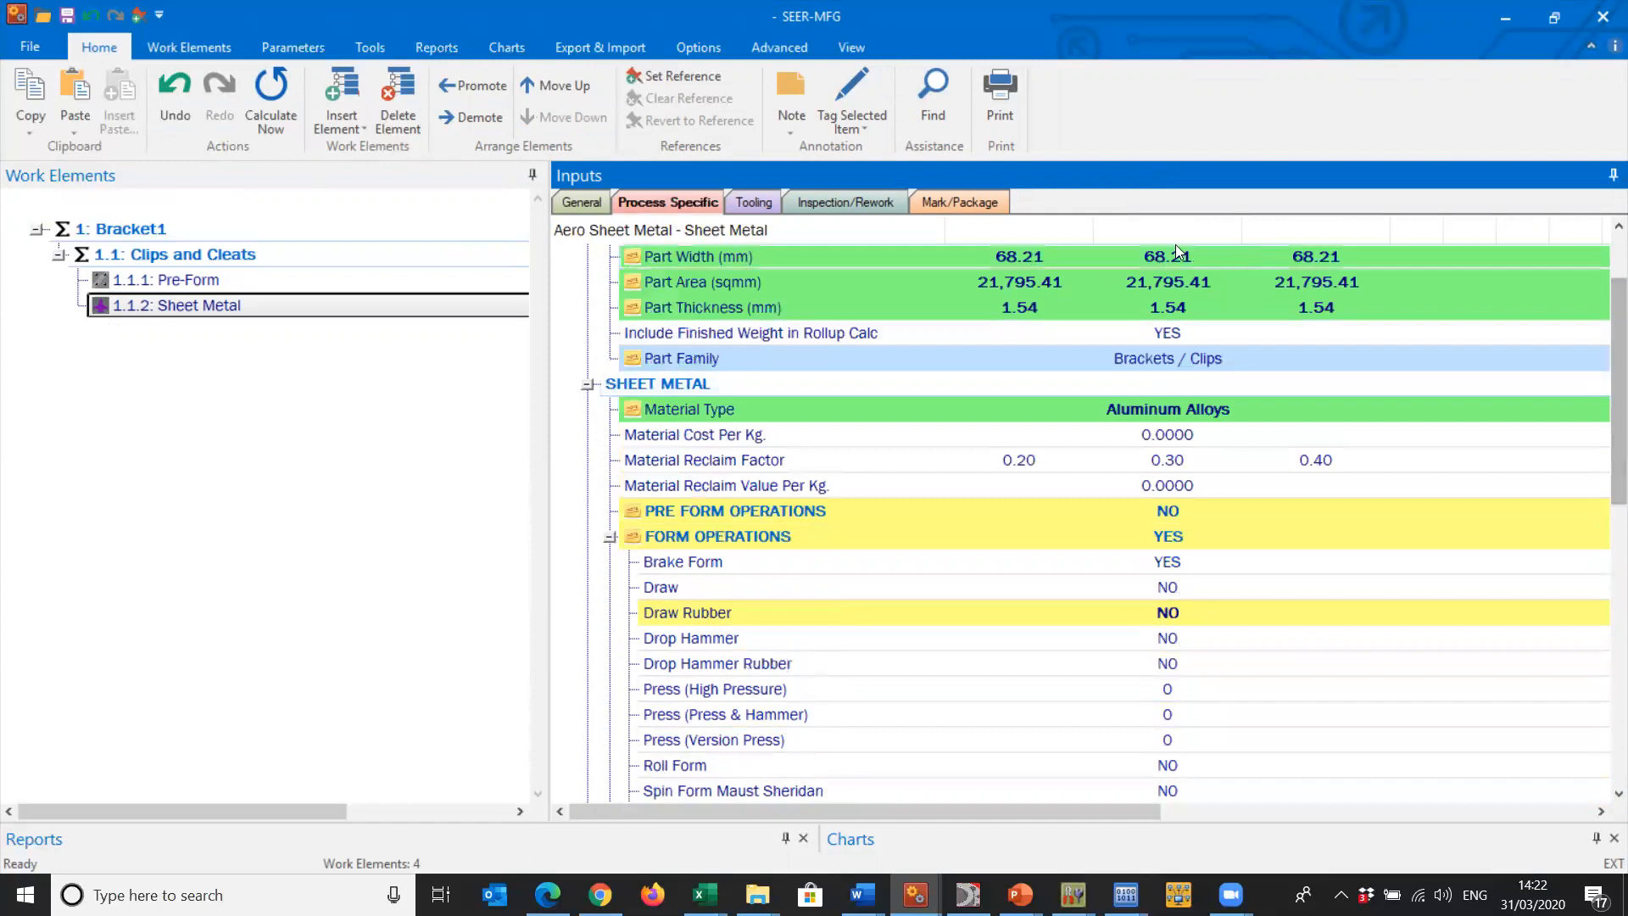
scroll(1605, 335, up, 1)
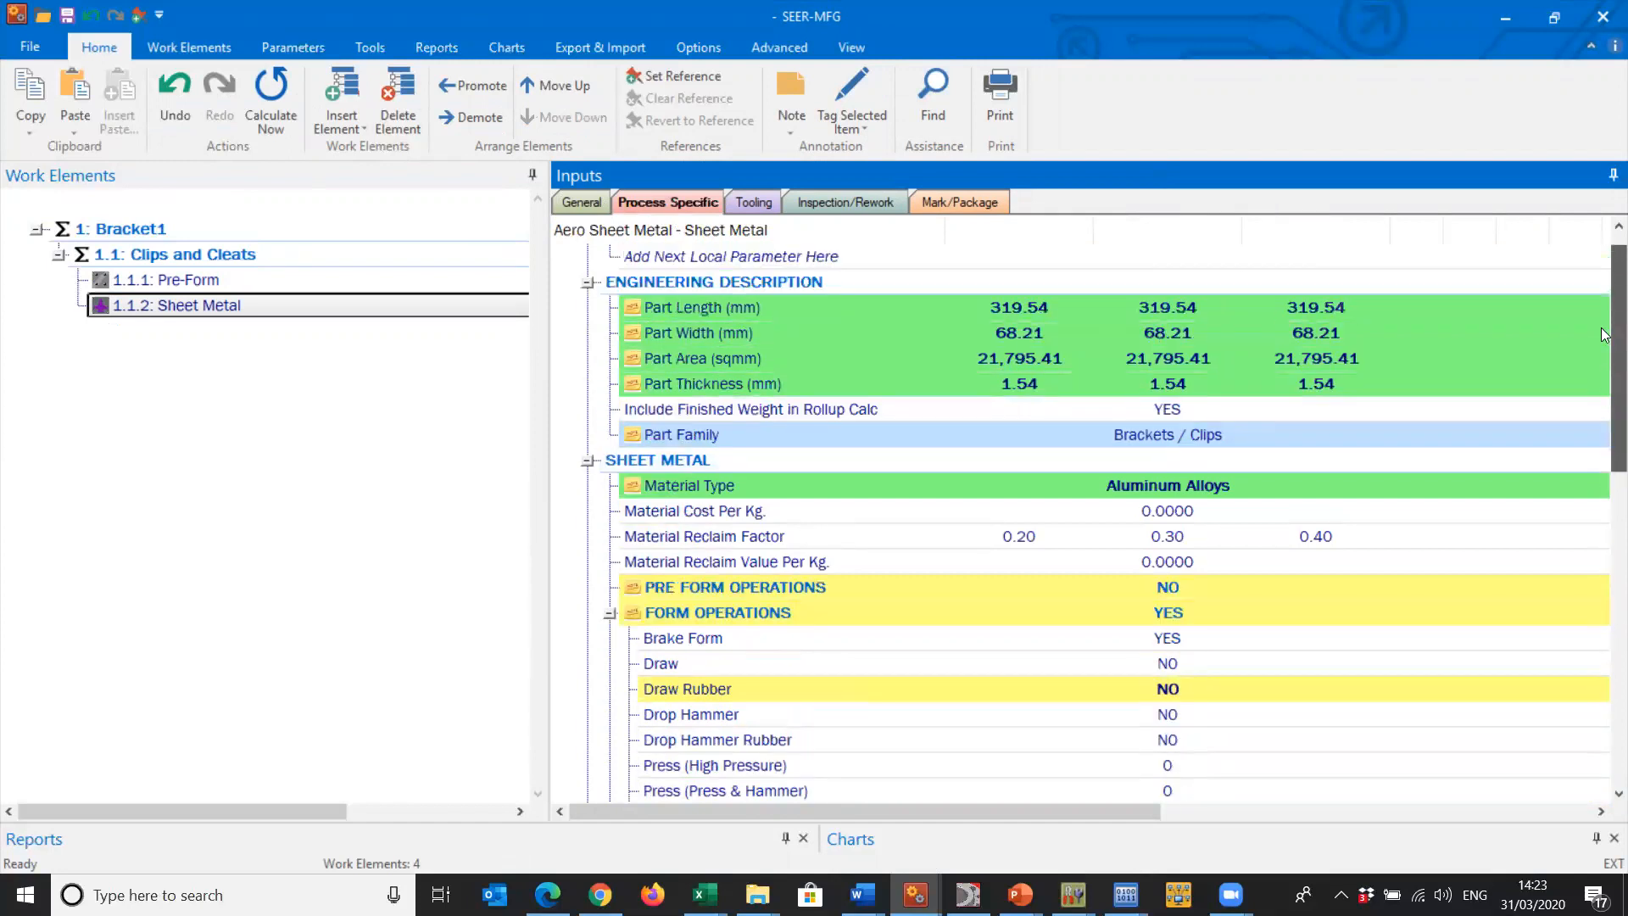
scroll(1604, 333, up, 1)
drag(1605, 332, 1531, 303)
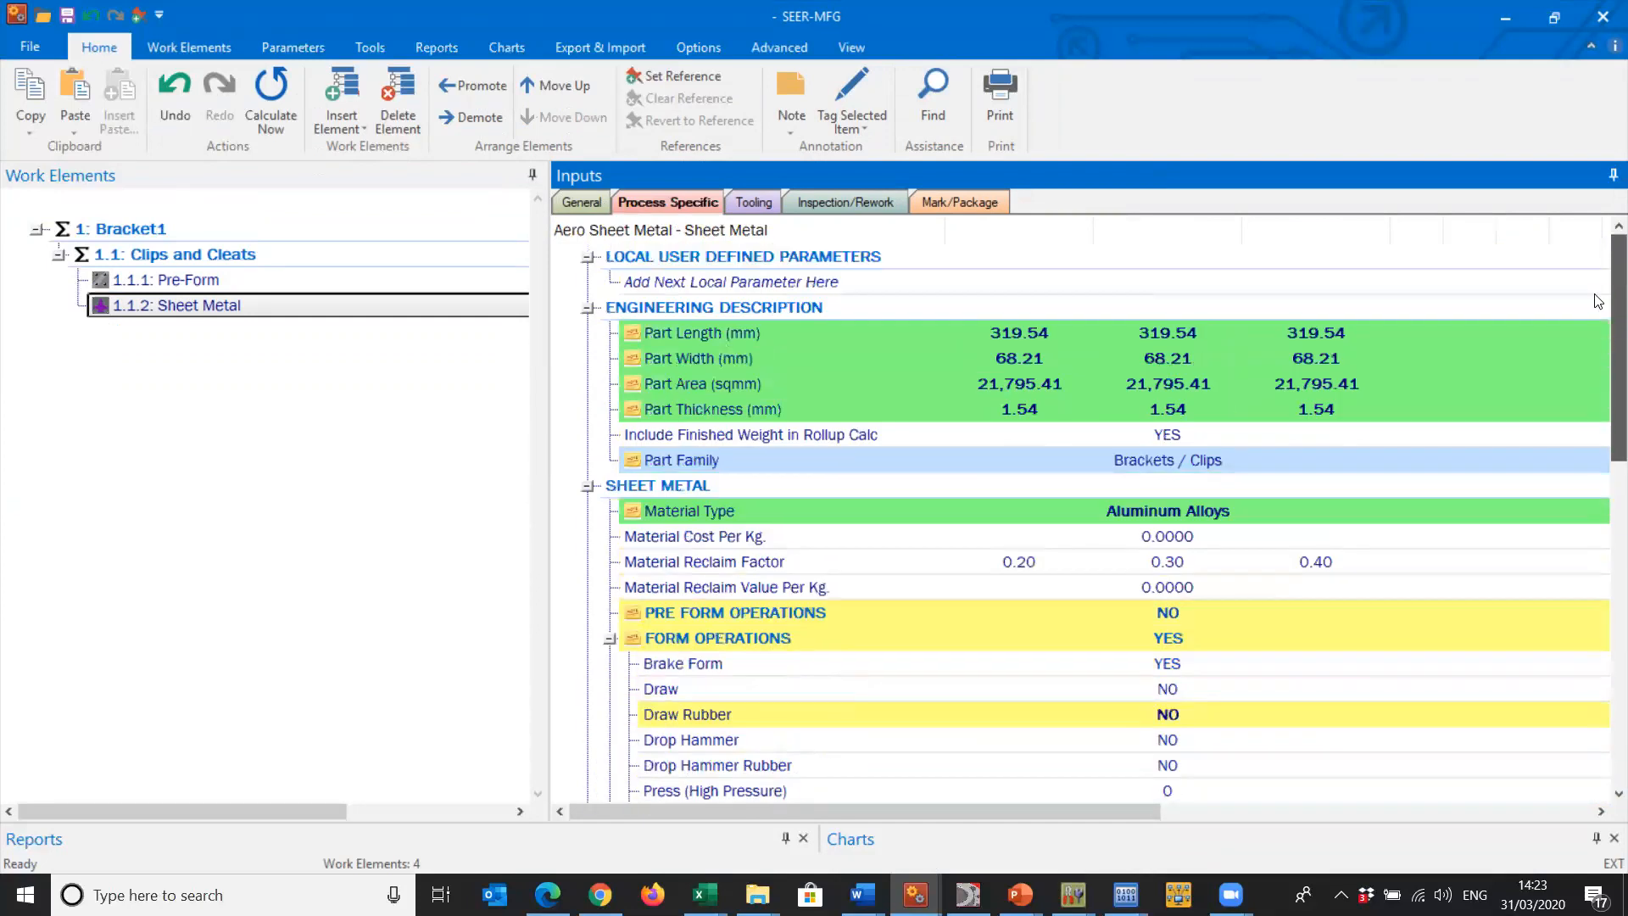
- Check the Sheet Metal element's tooling inputs, including the Brake Die and Handling Fixture Line Accessory tools
click(753, 203)
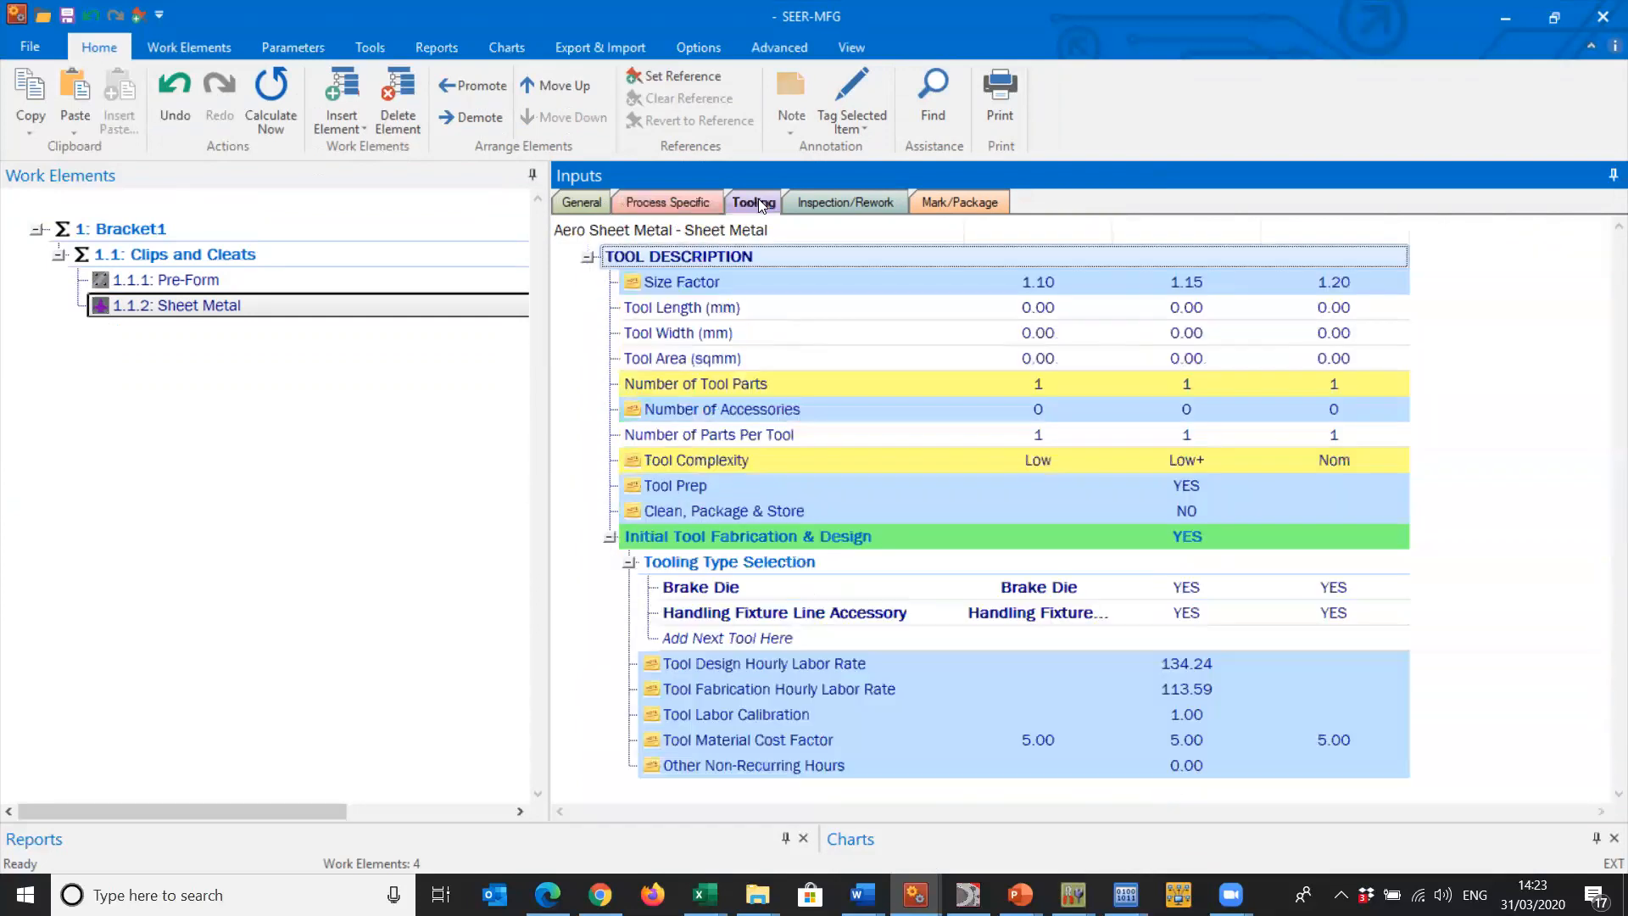
click(774, 582)
click(797, 615)
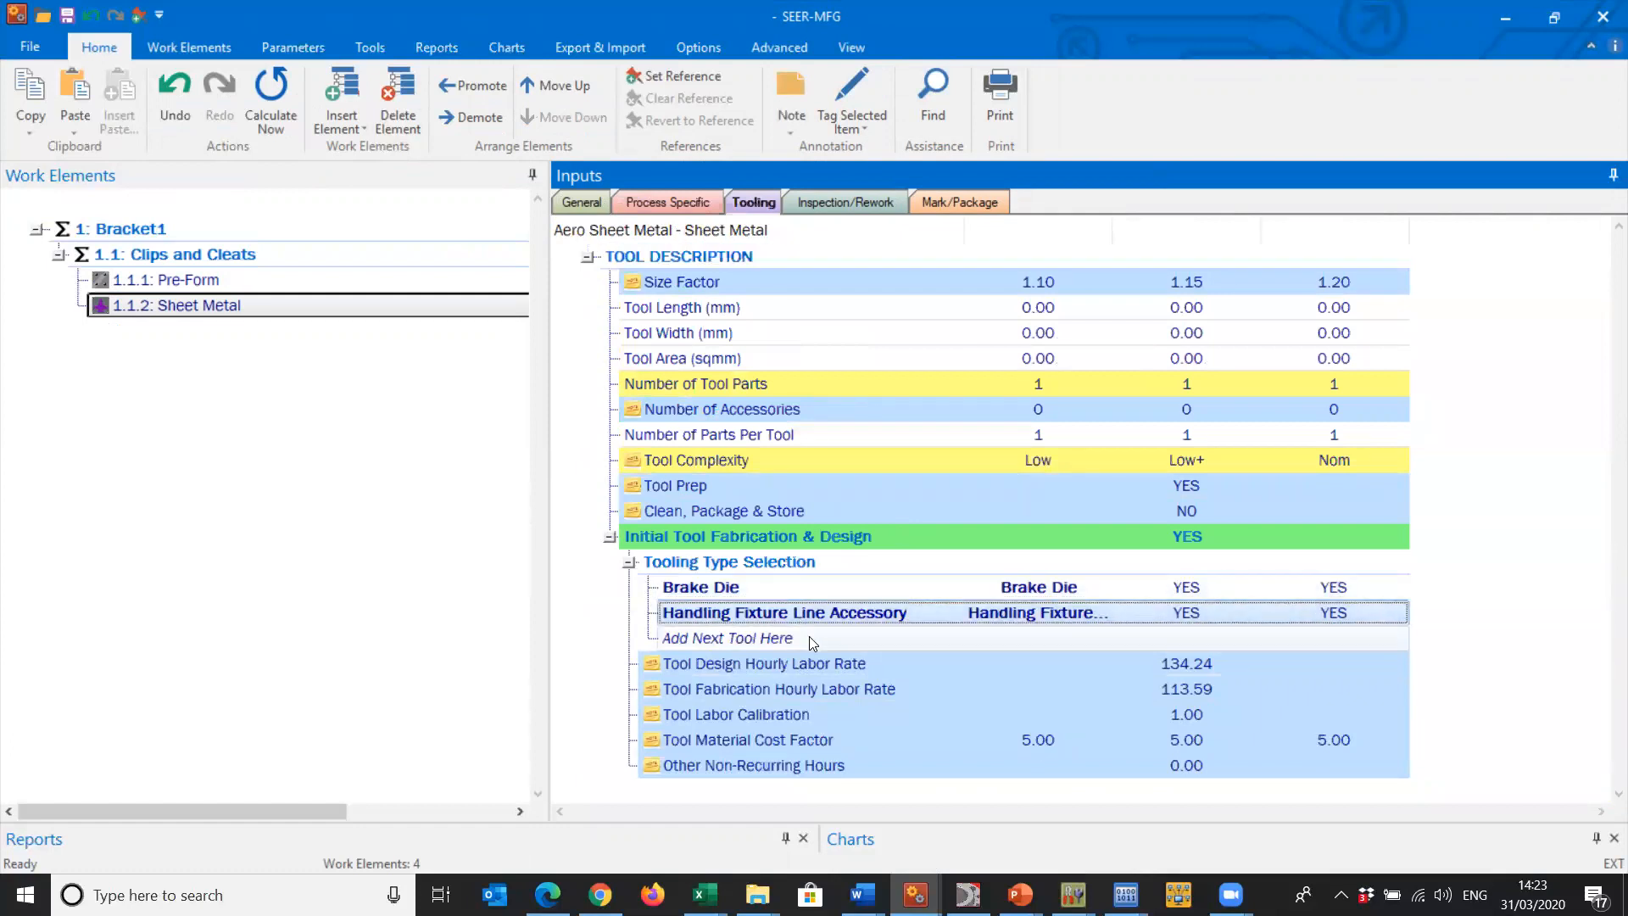
- Examine Sheet Metal's inspection and rework percentages and read the notes on the in-process and QA settings
click(814, 203)
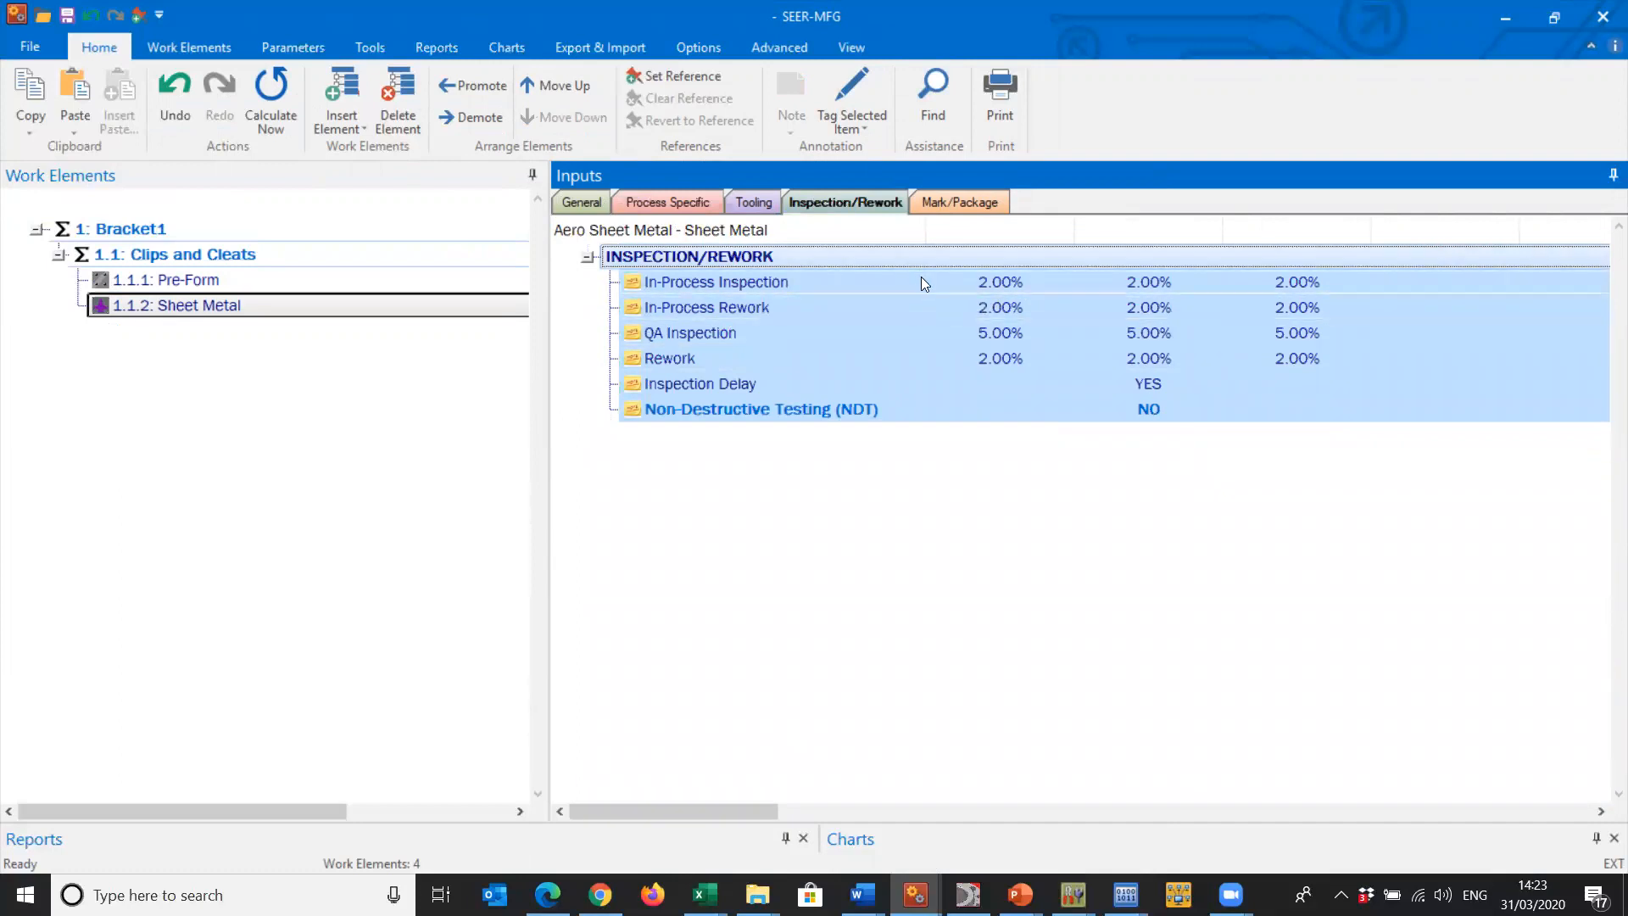
mouse_move(923, 284)
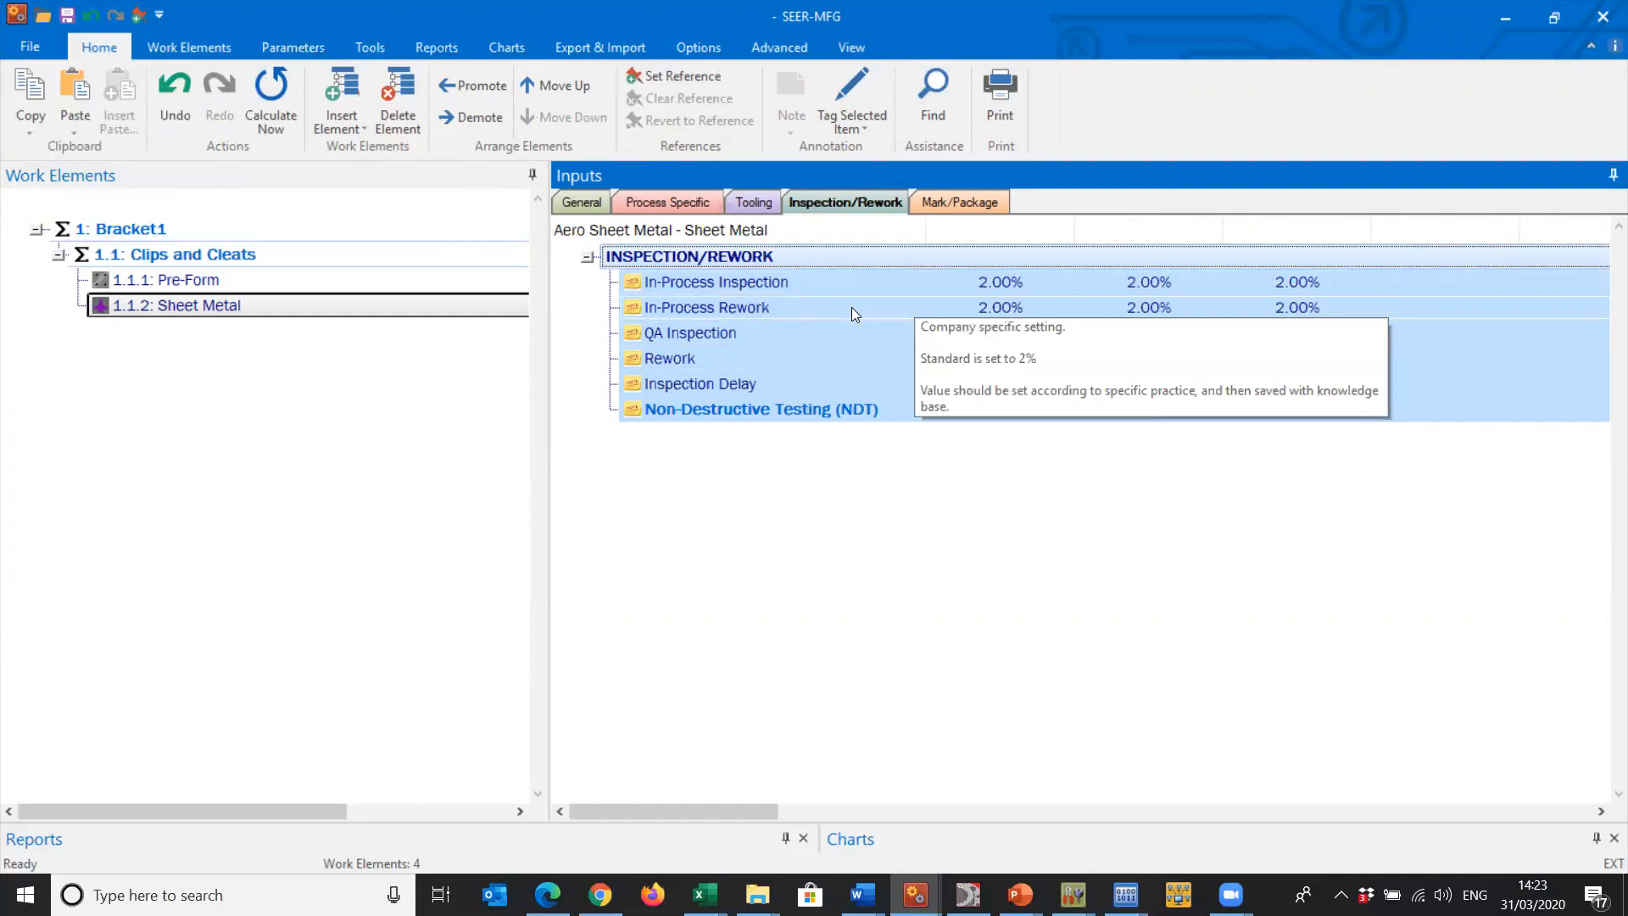
mouse_move(867, 332)
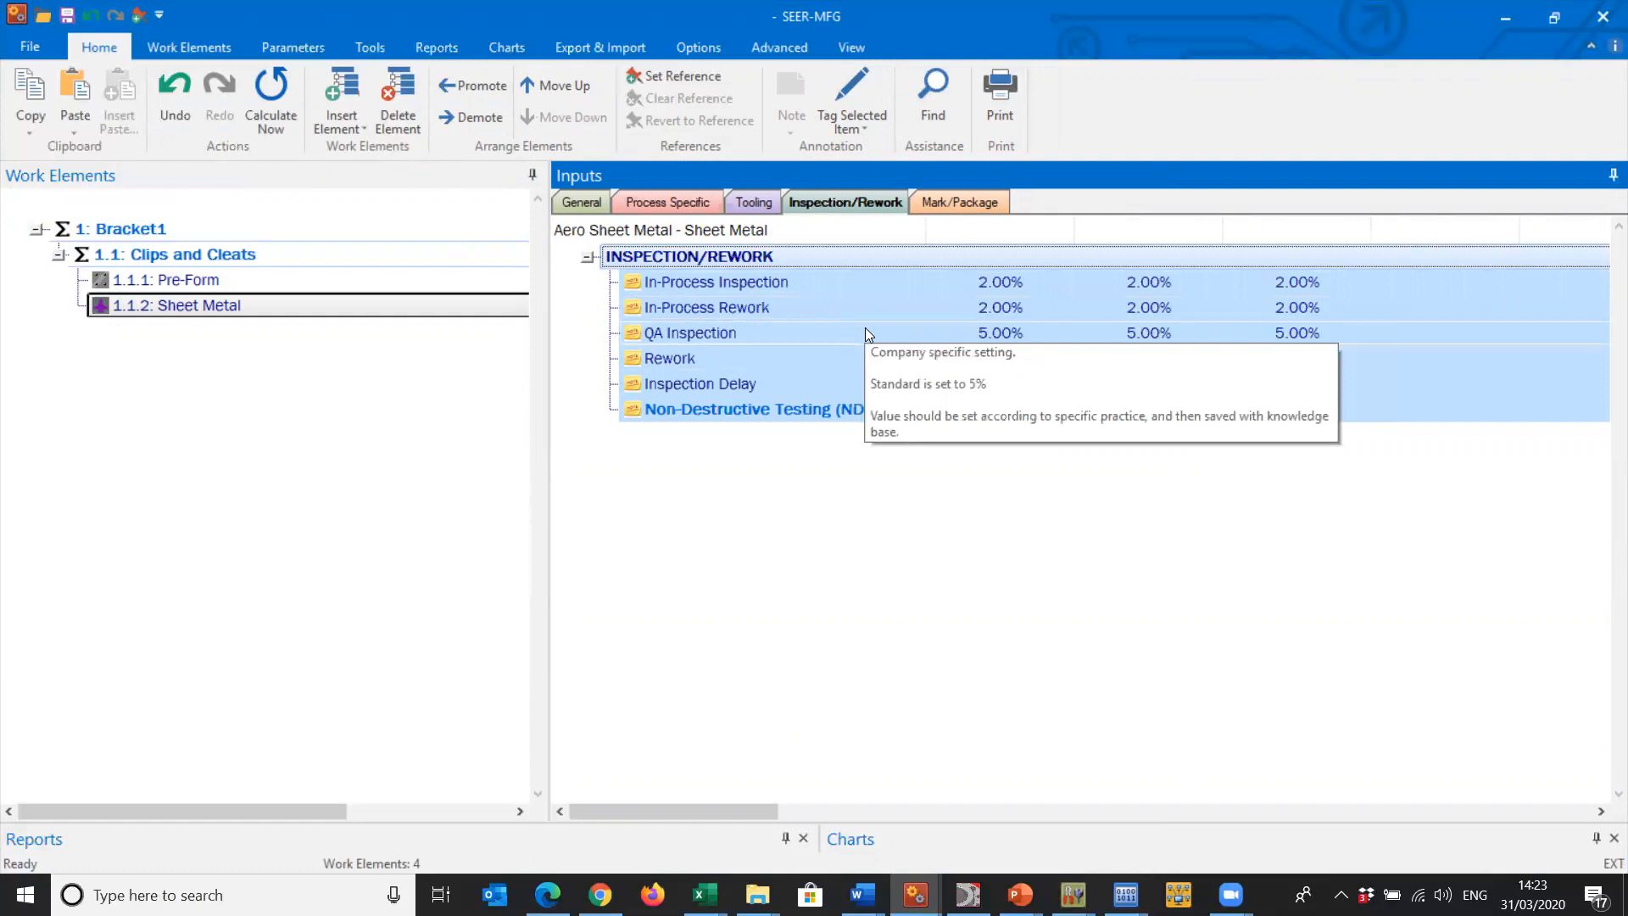
mouse_move(820, 366)
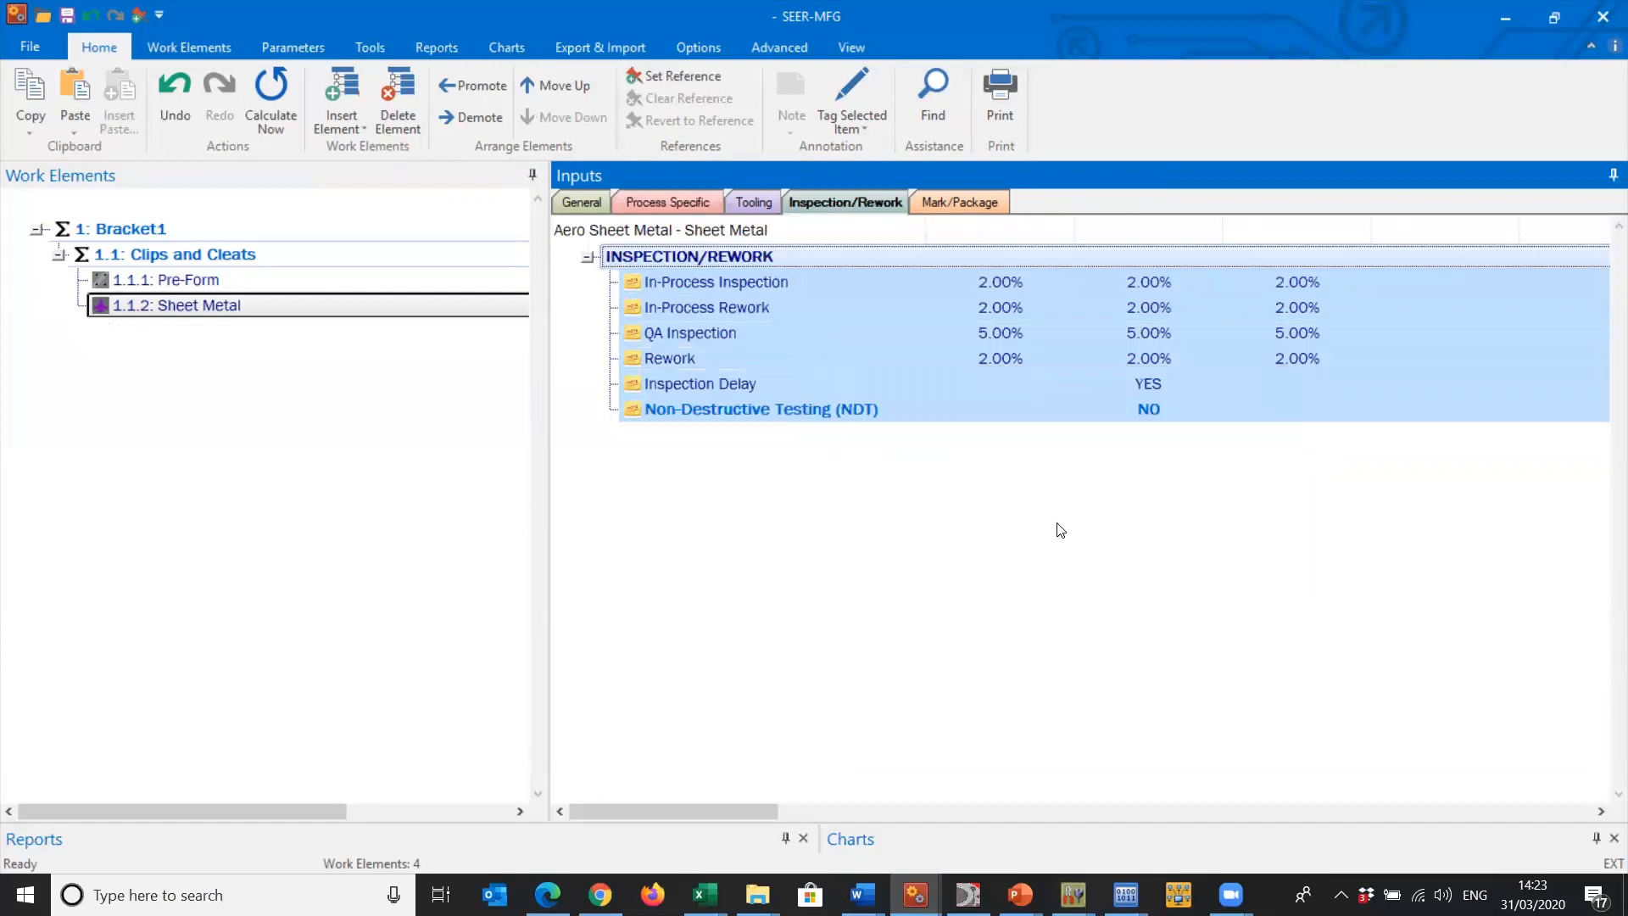
click(1055, 360)
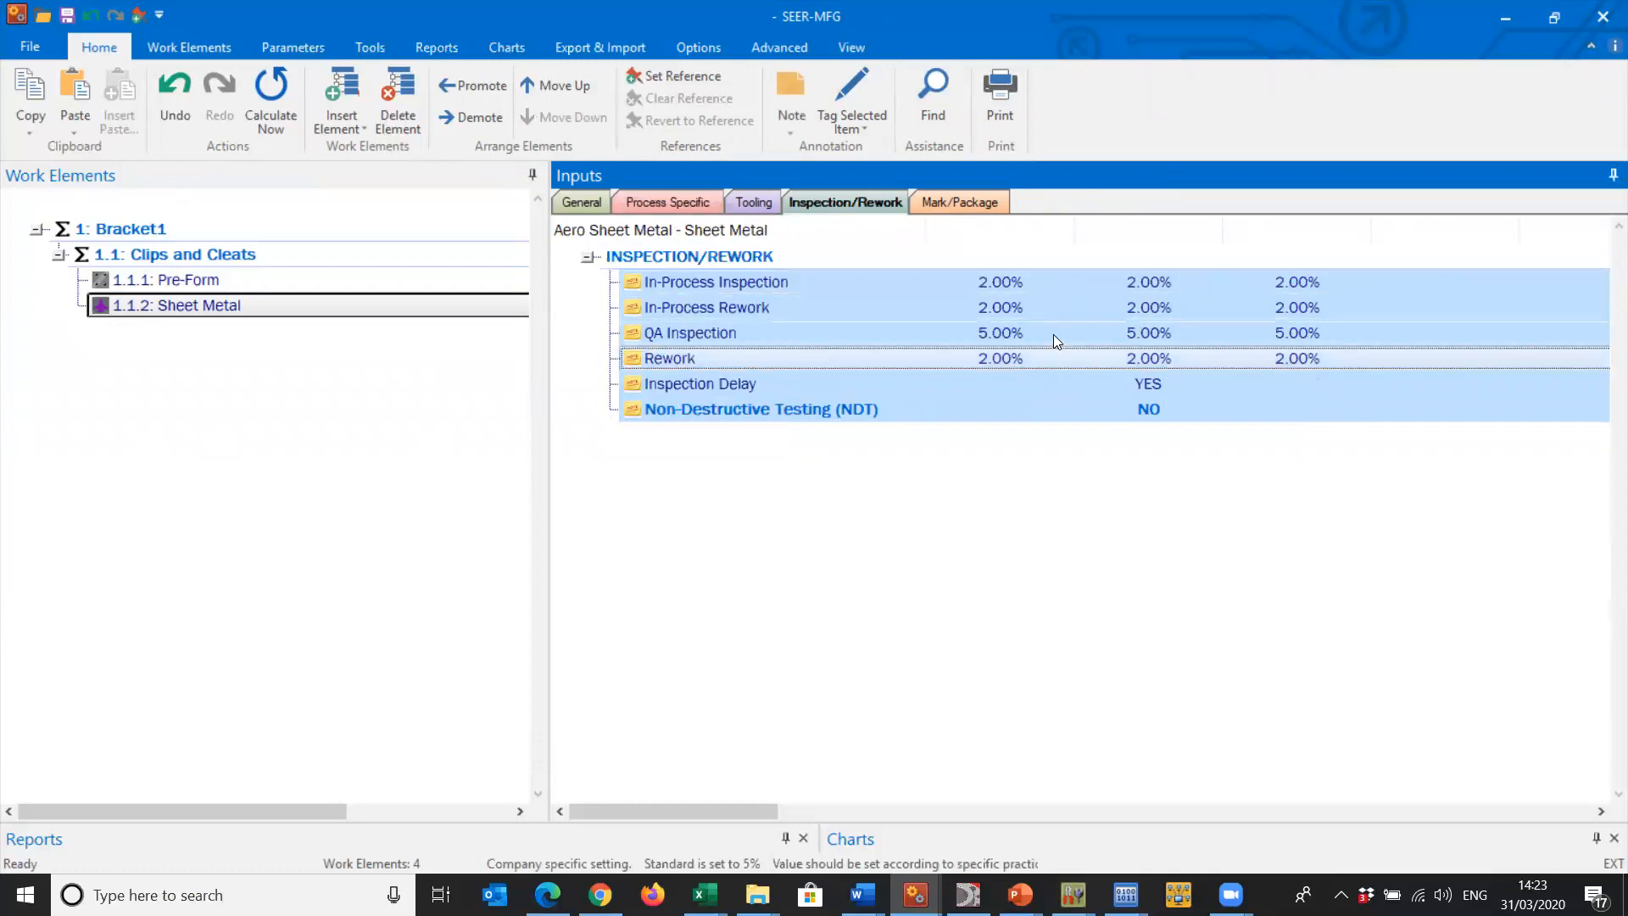
- Check Sheet Metal's part marking inputs and the operation types available for an additional mark operation, without adding one
click(960, 205)
click(992, 303)
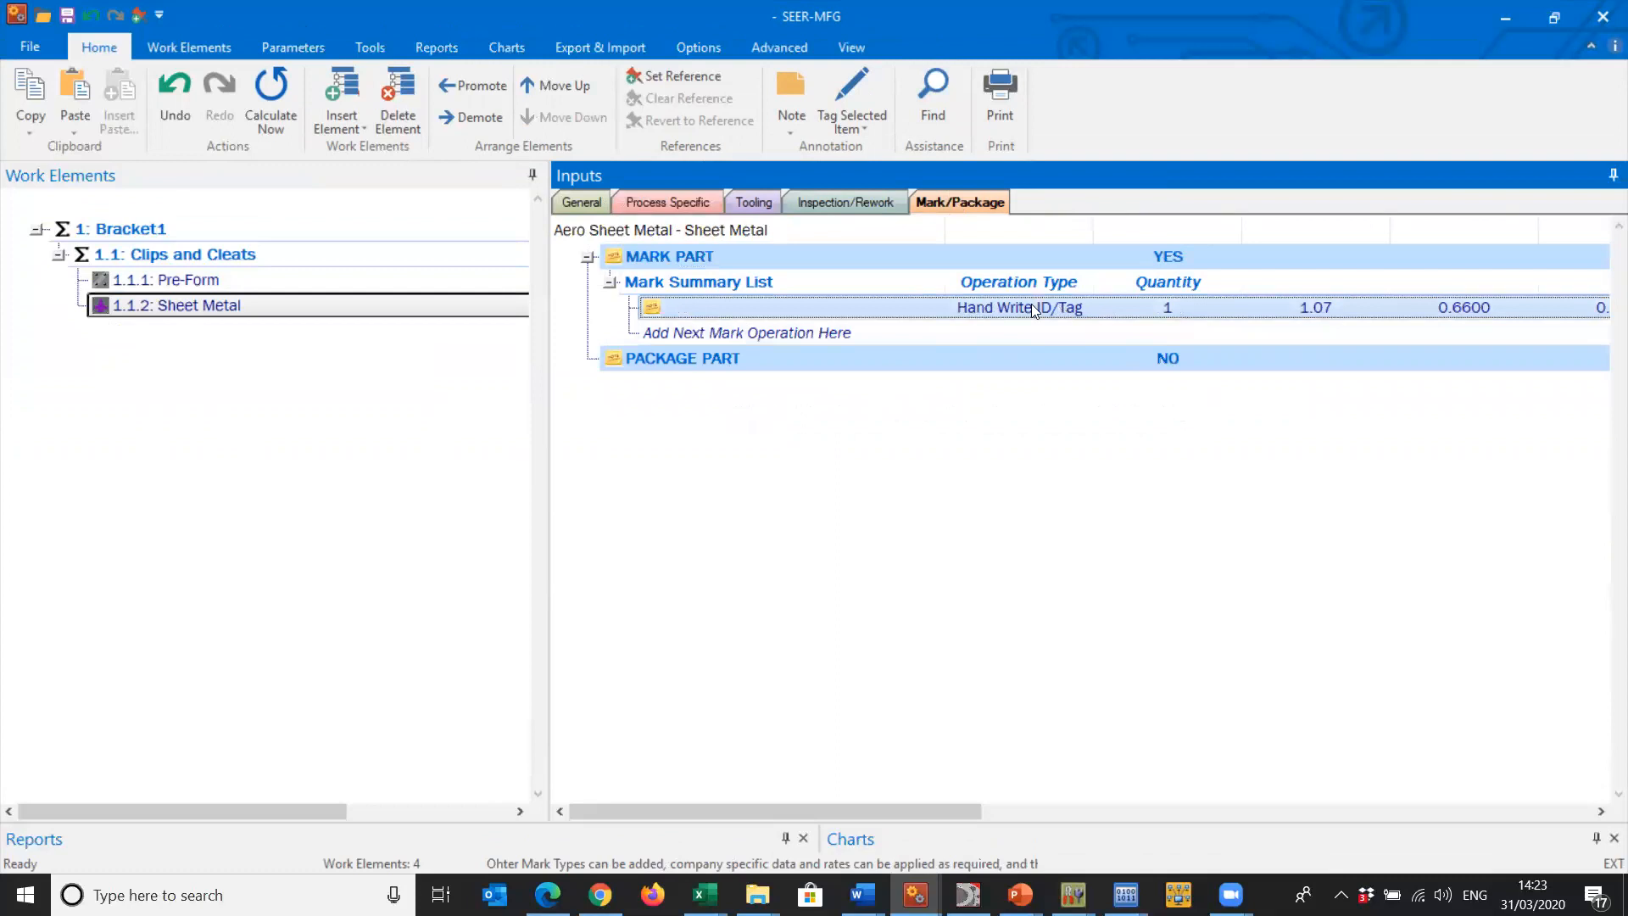
click(800, 334)
double_click(800, 333)
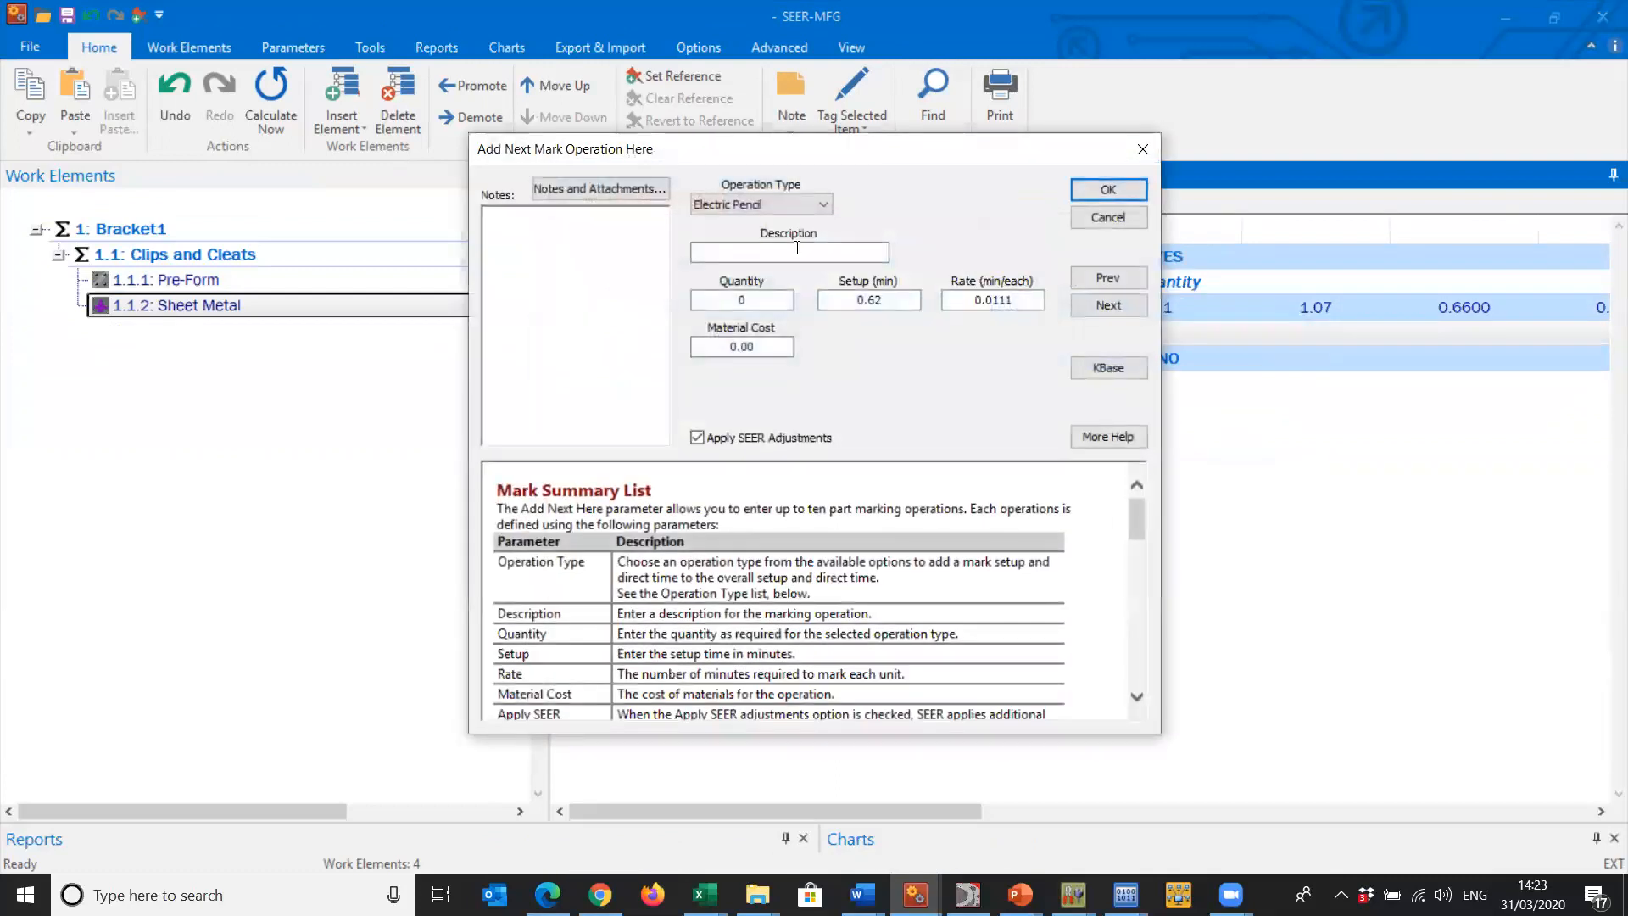
click(739, 206)
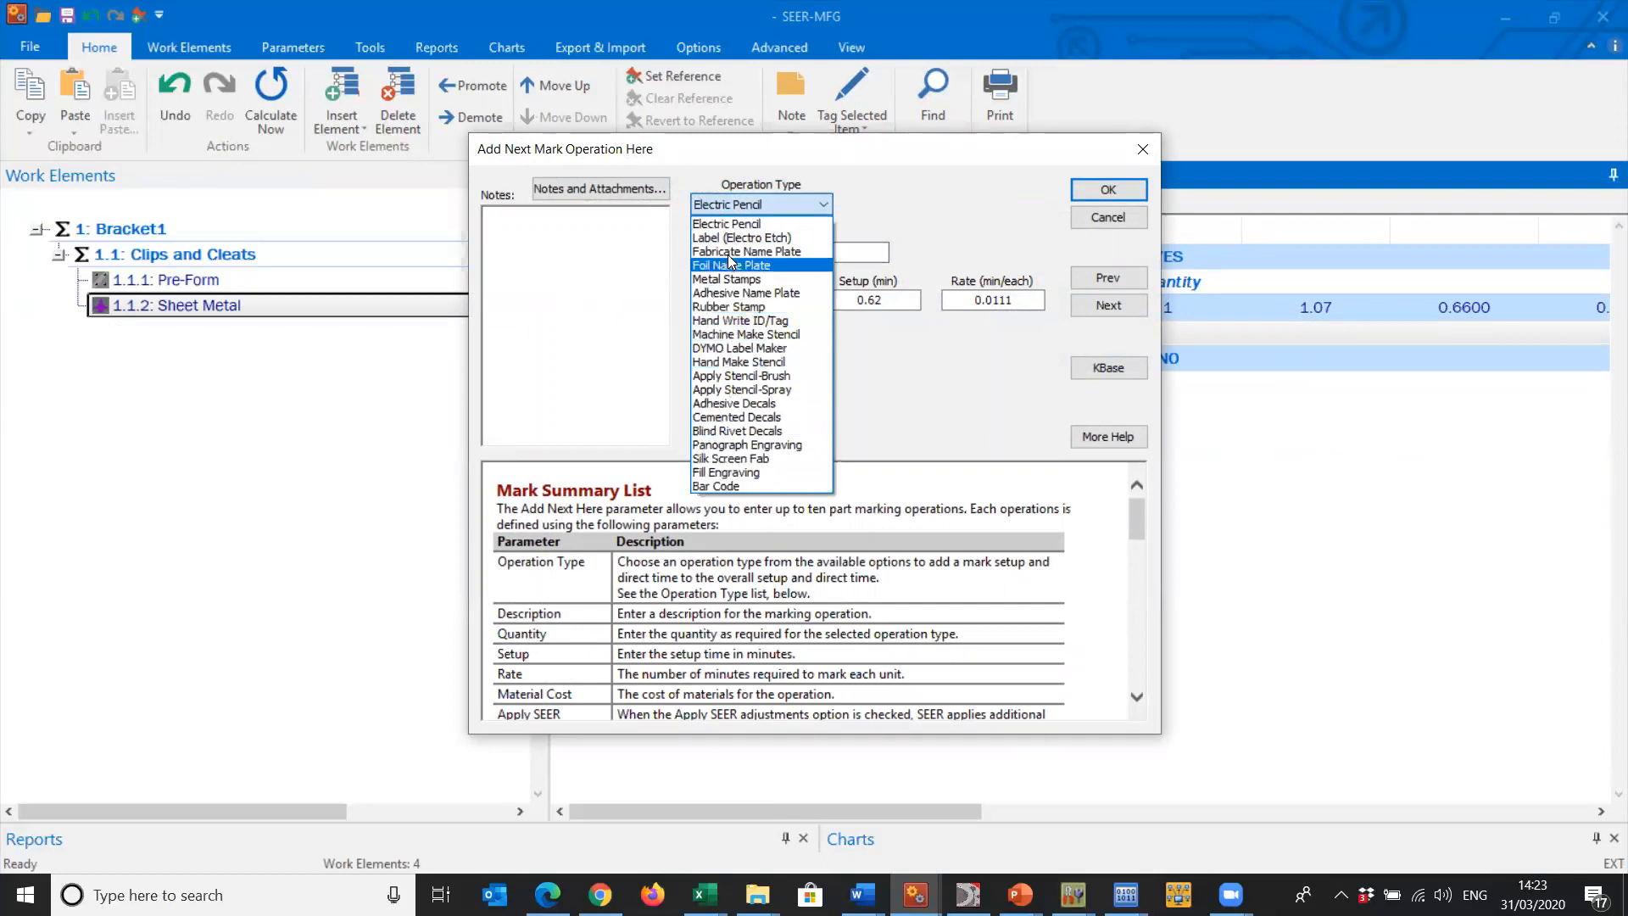
click(938, 205)
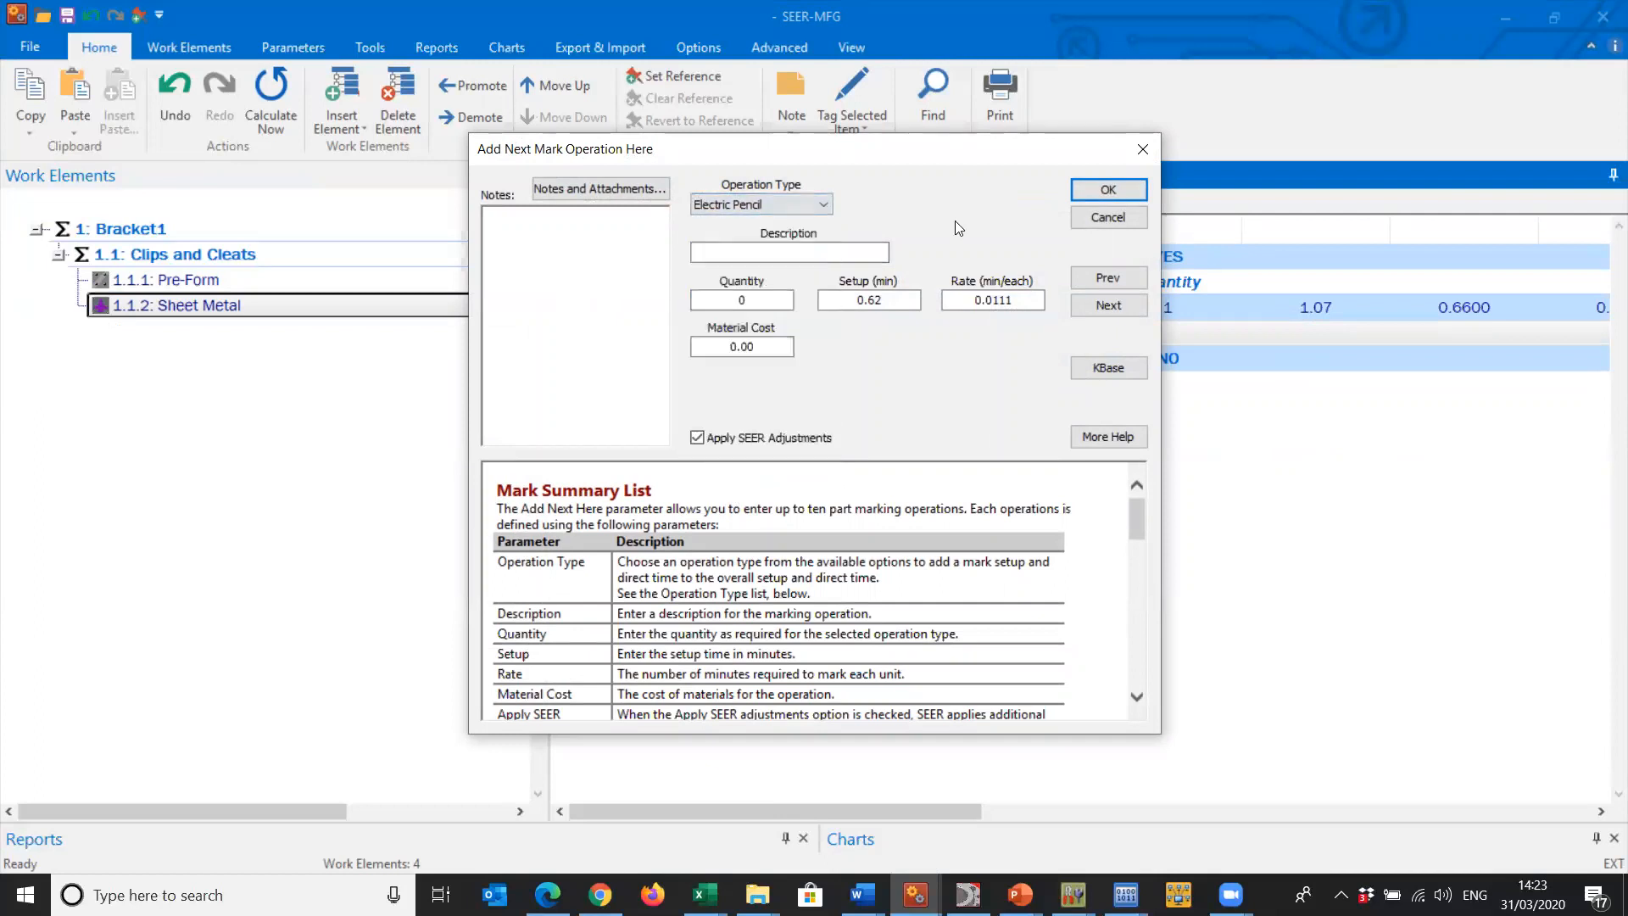
click(1138, 217)
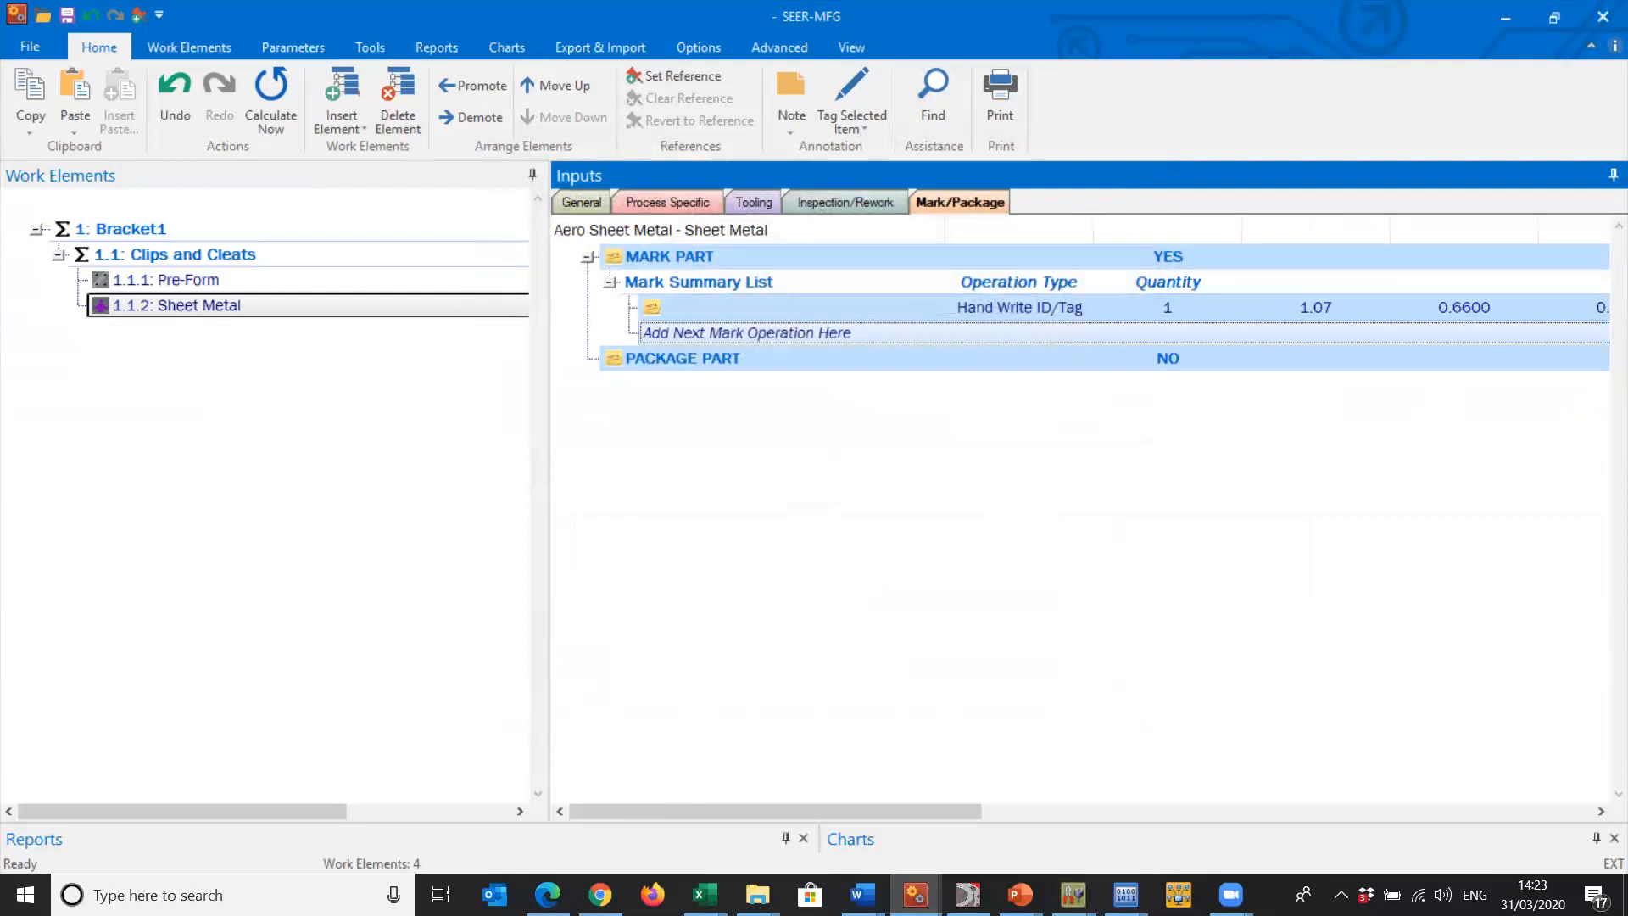
- Enlarge the reports and charts area and examine the Detailed Analysis for Sheet Metal and the Clips and Cleats rollup
drag(540, 821, 501, 465)
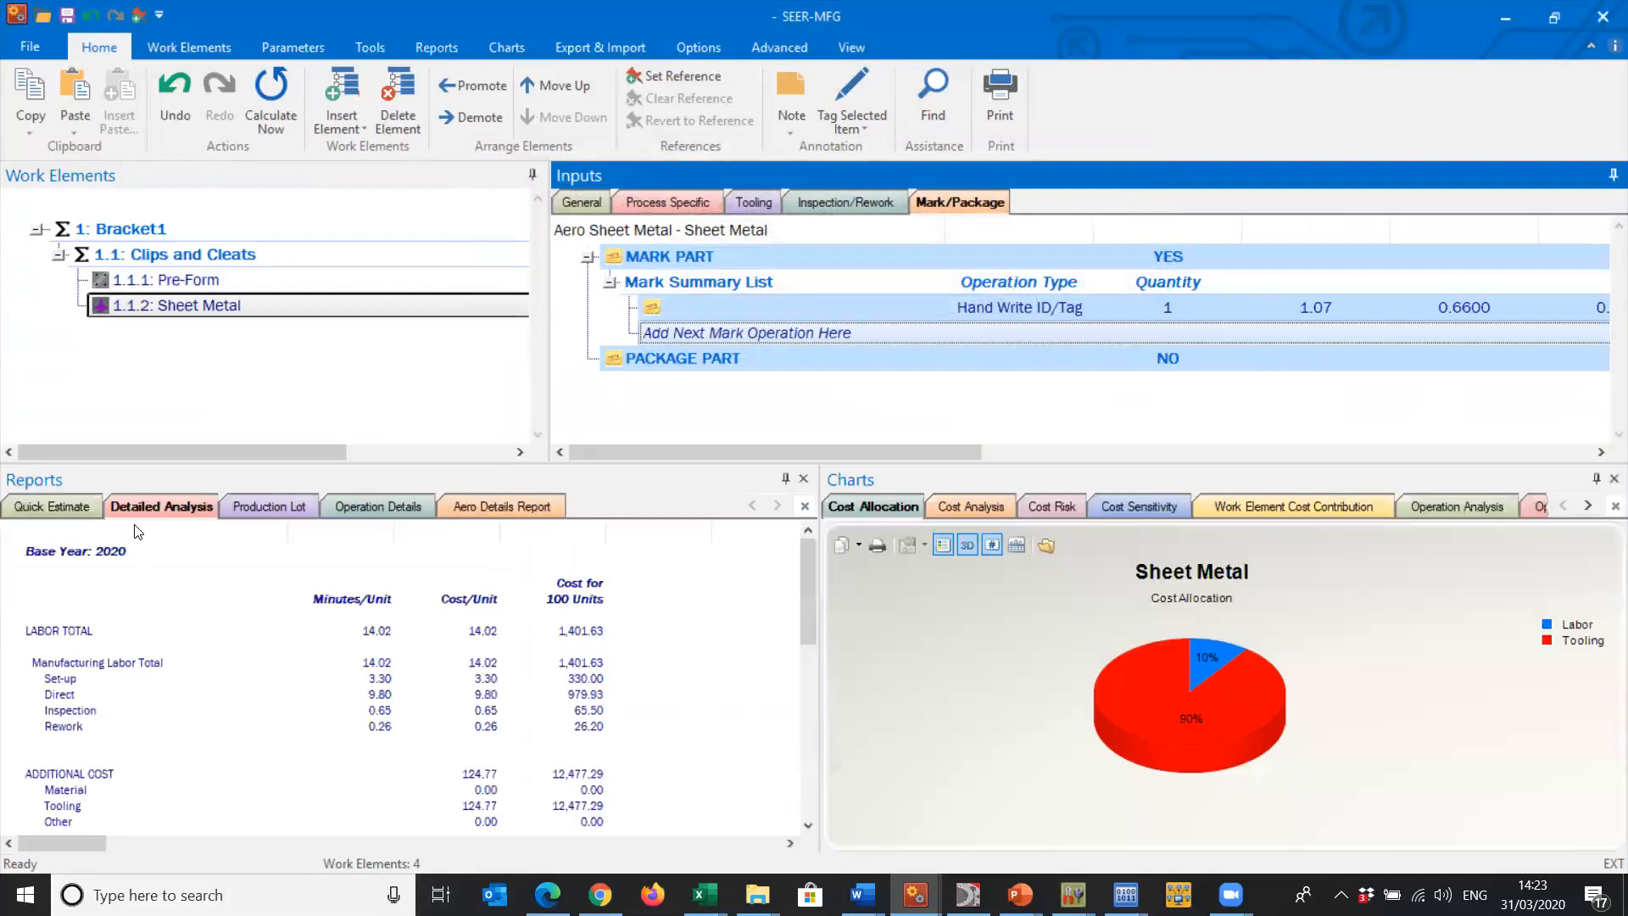
click(145, 502)
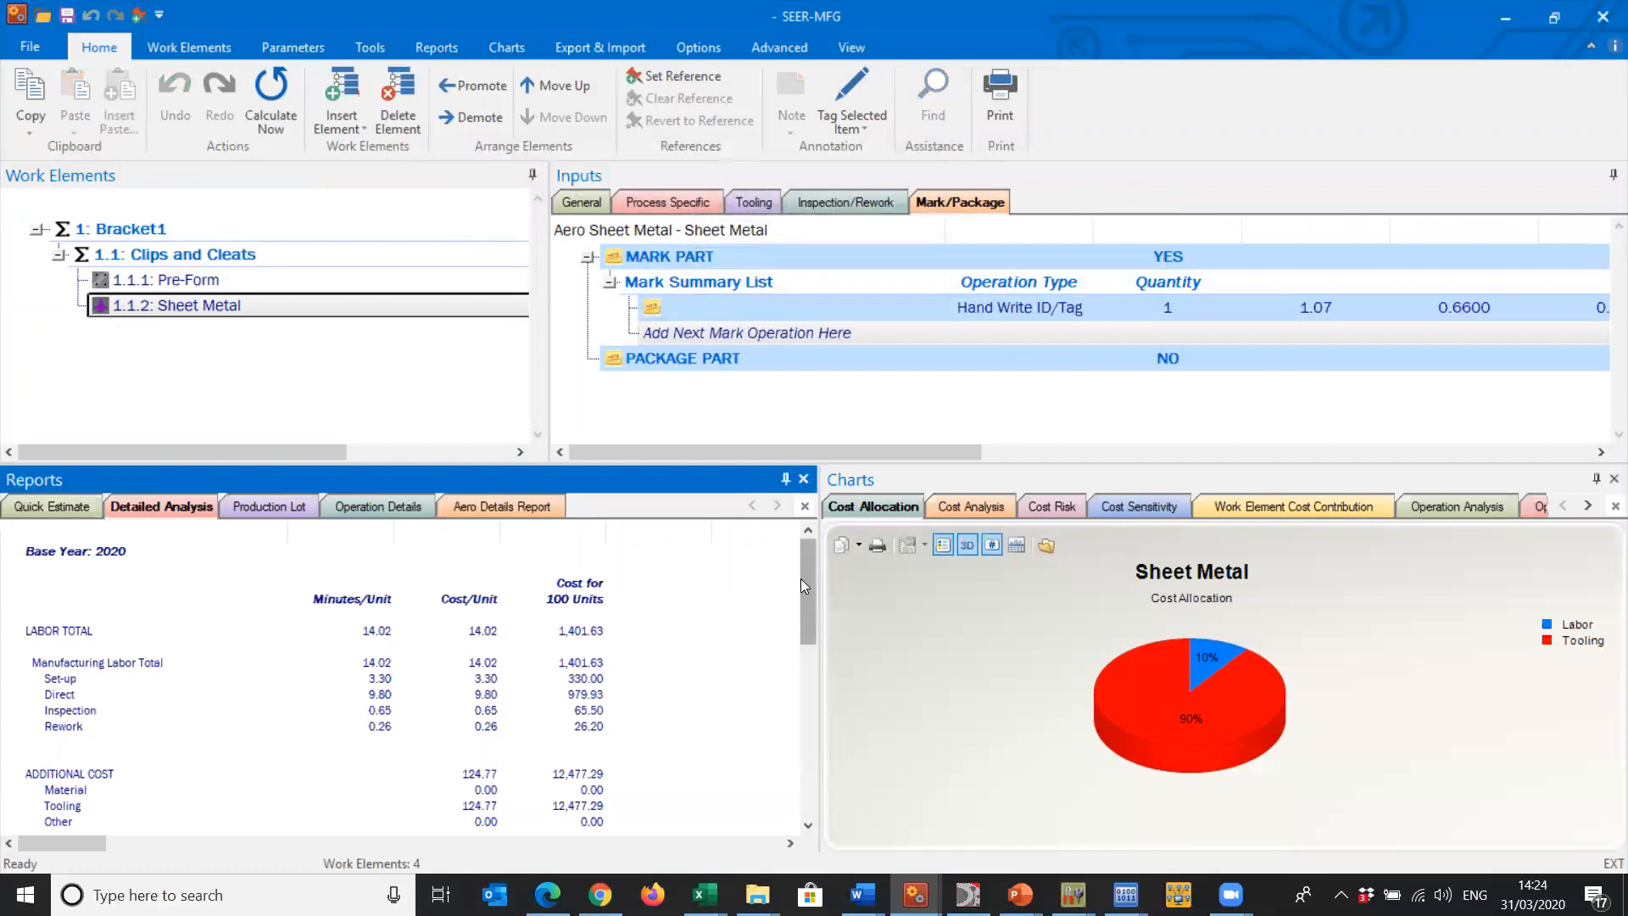
drag(812, 566, 824, 606)
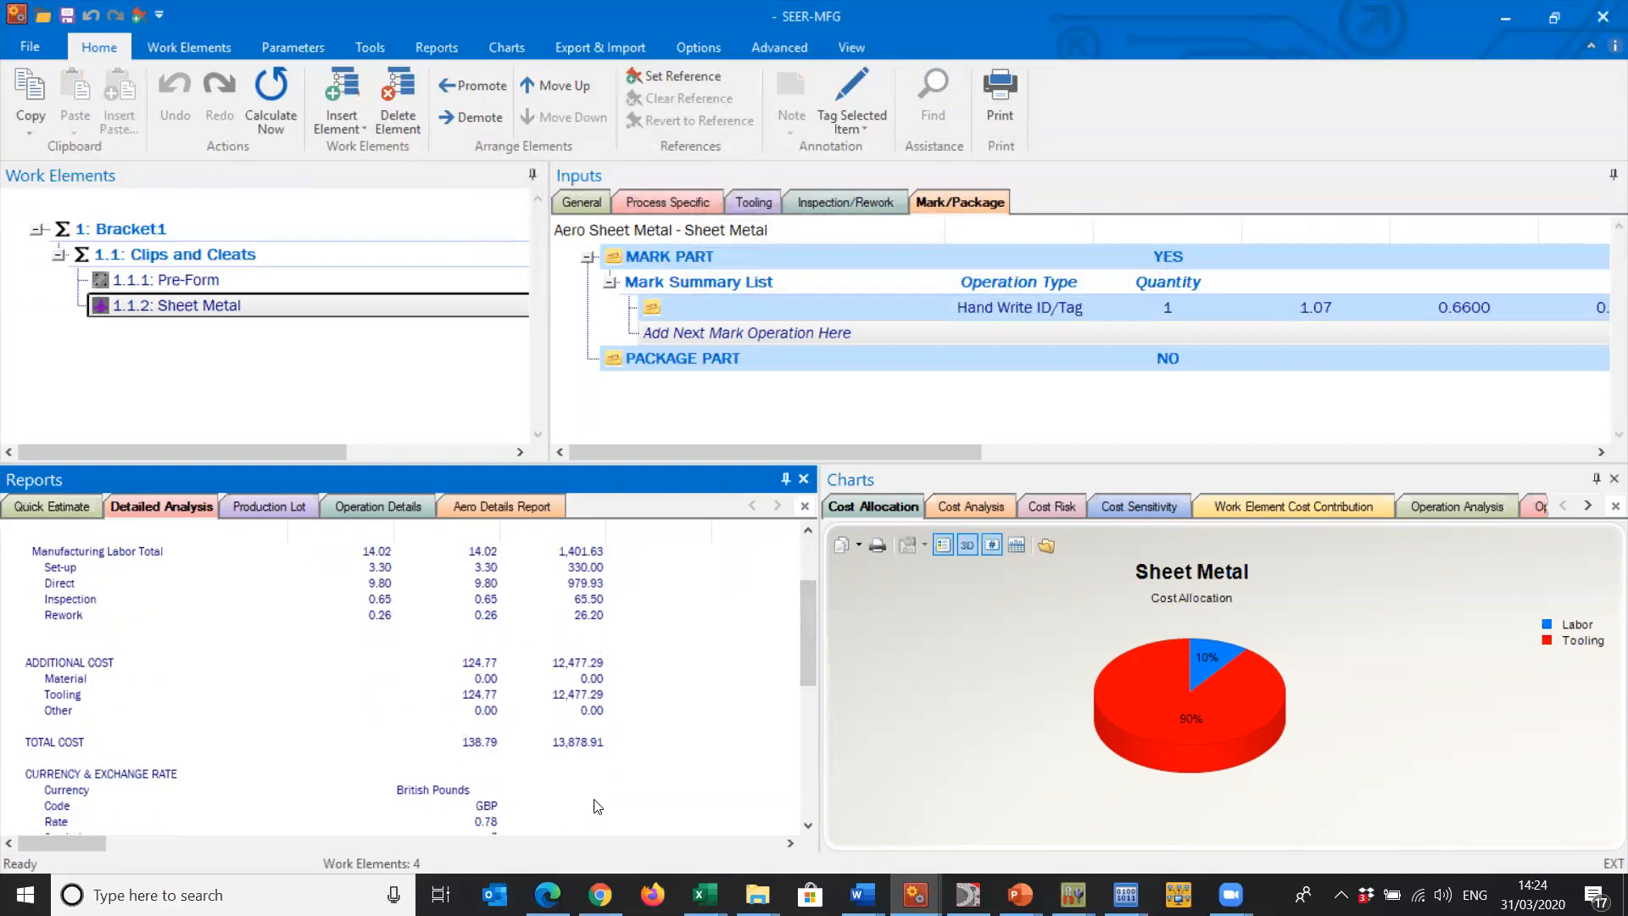
drag(810, 616, 802, 571)
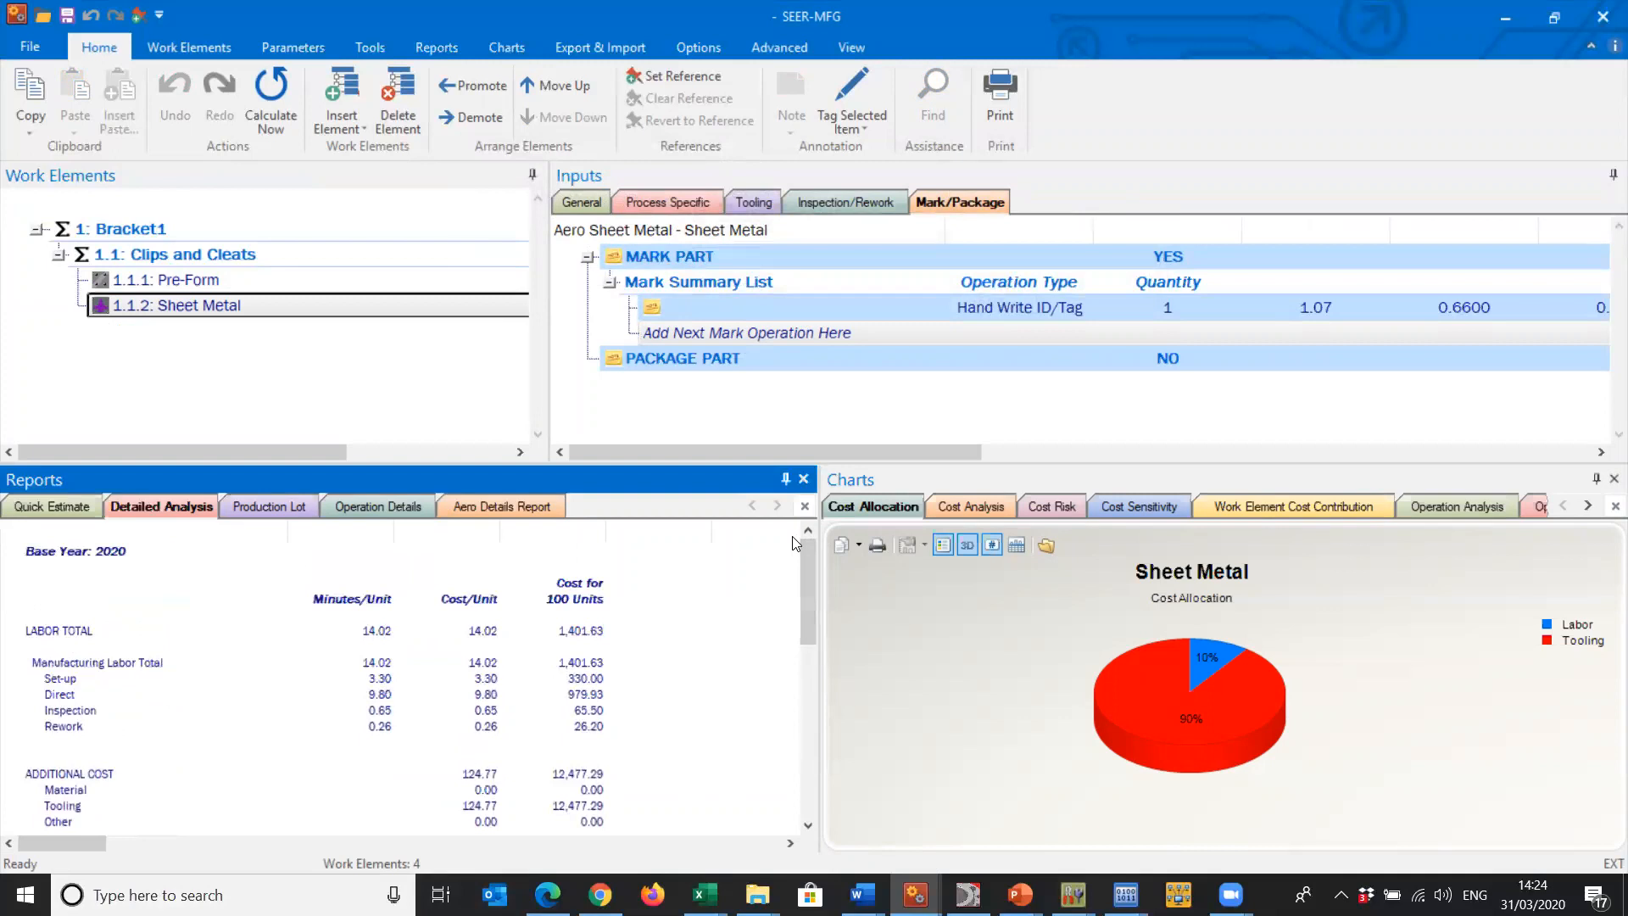
click(241, 255)
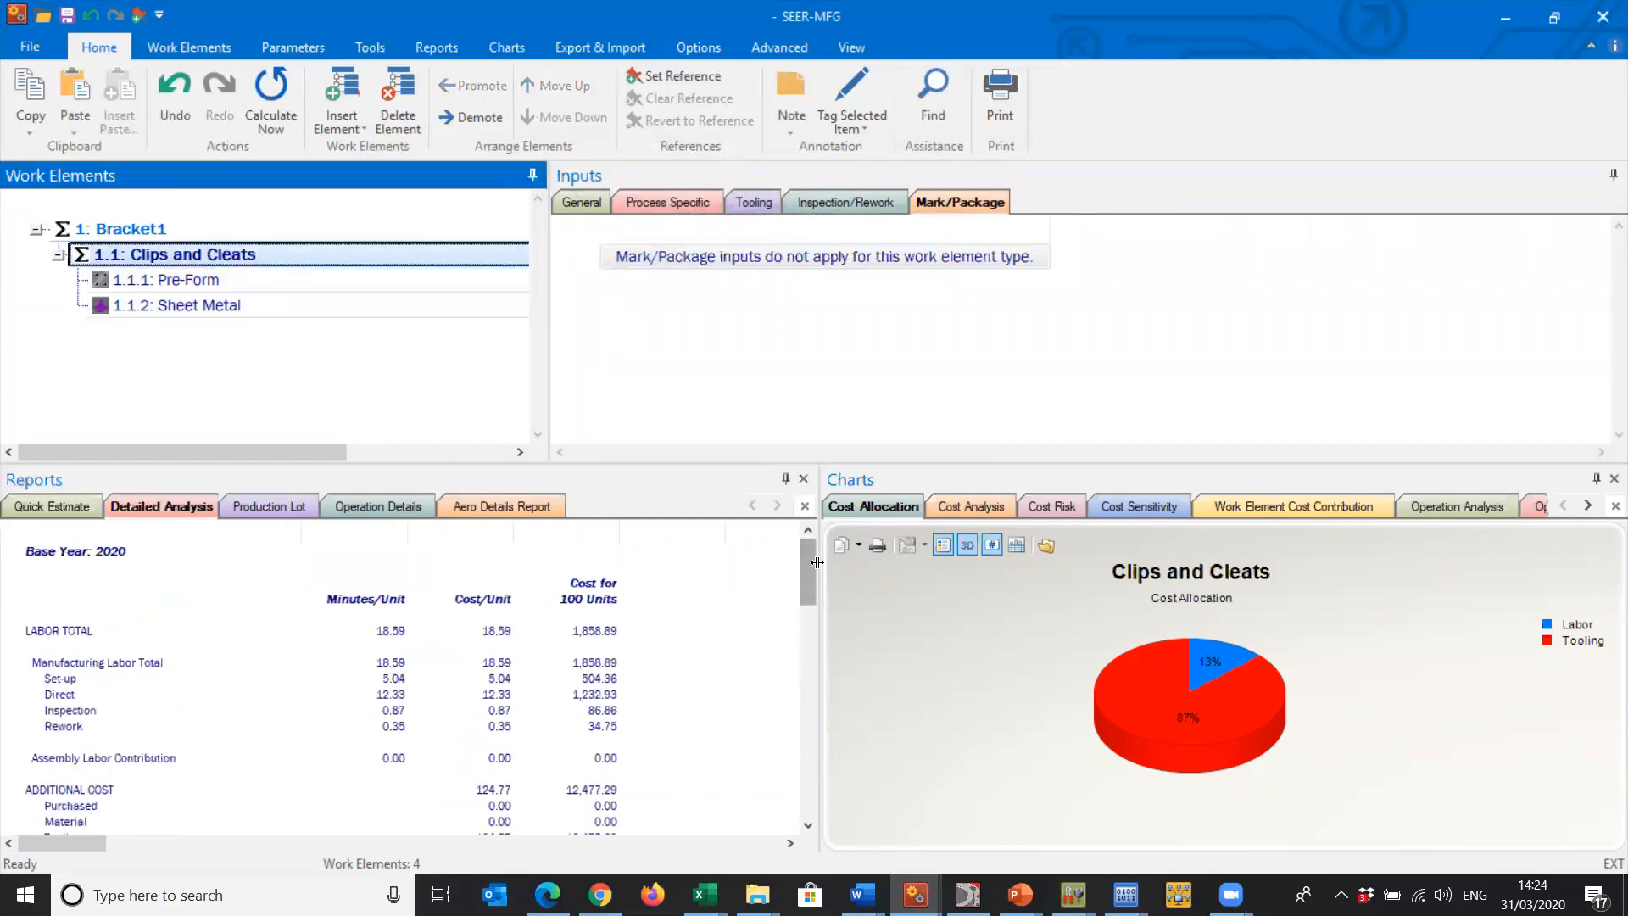
- Display the Quick Estimate report and set the Pre-Form element as the reference, keeping the description Pre-Form
click(54, 509)
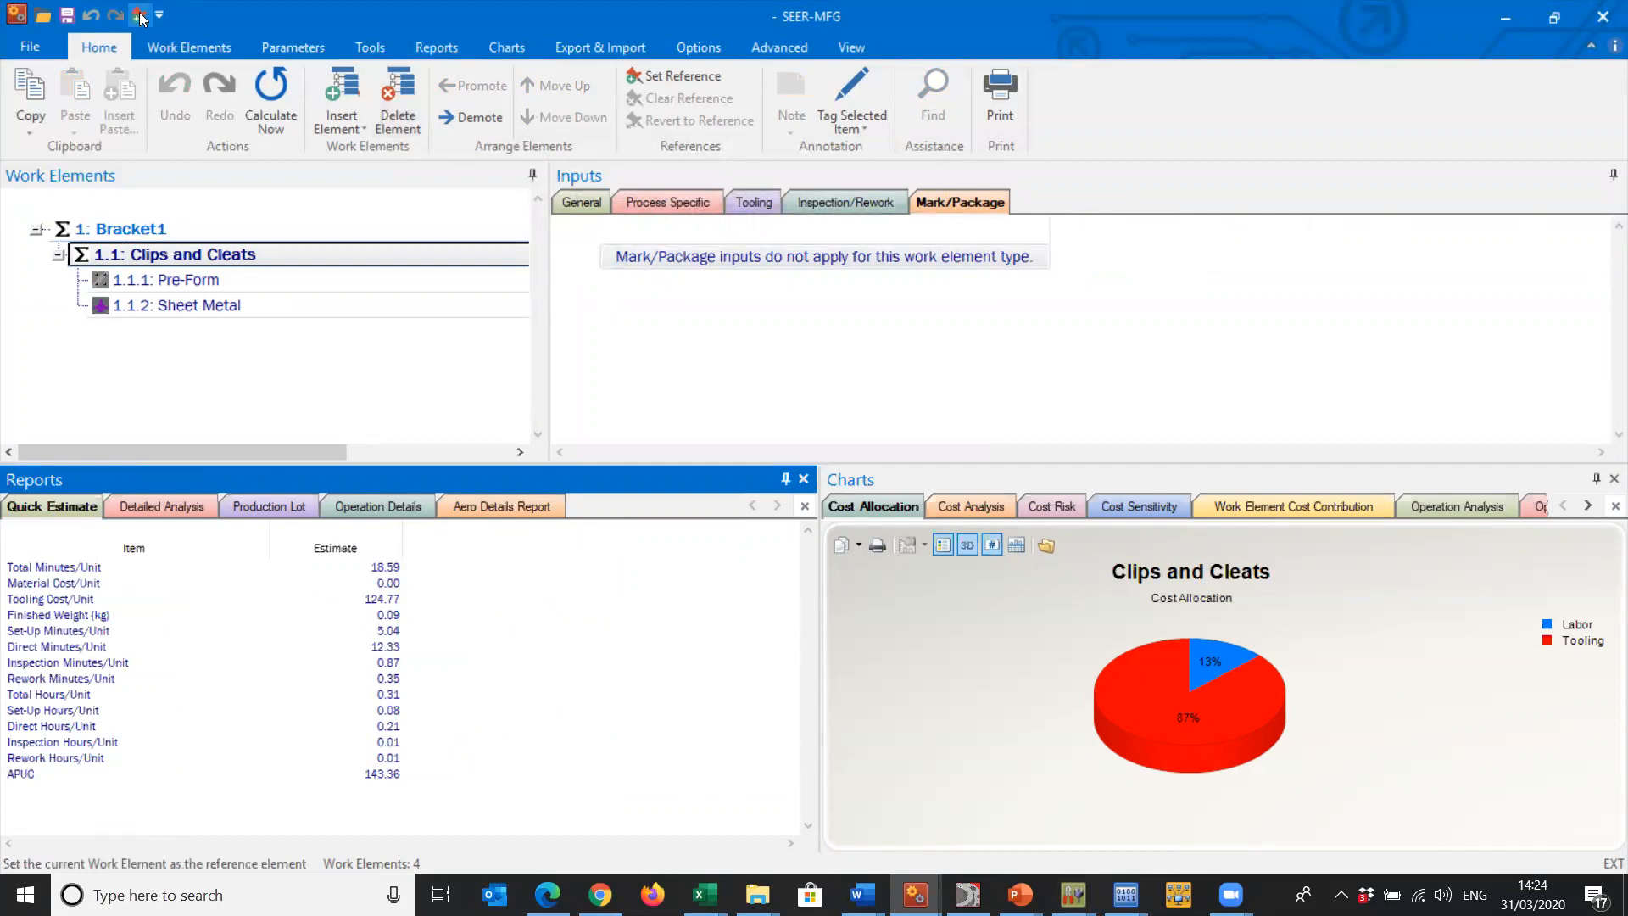
click(243, 281)
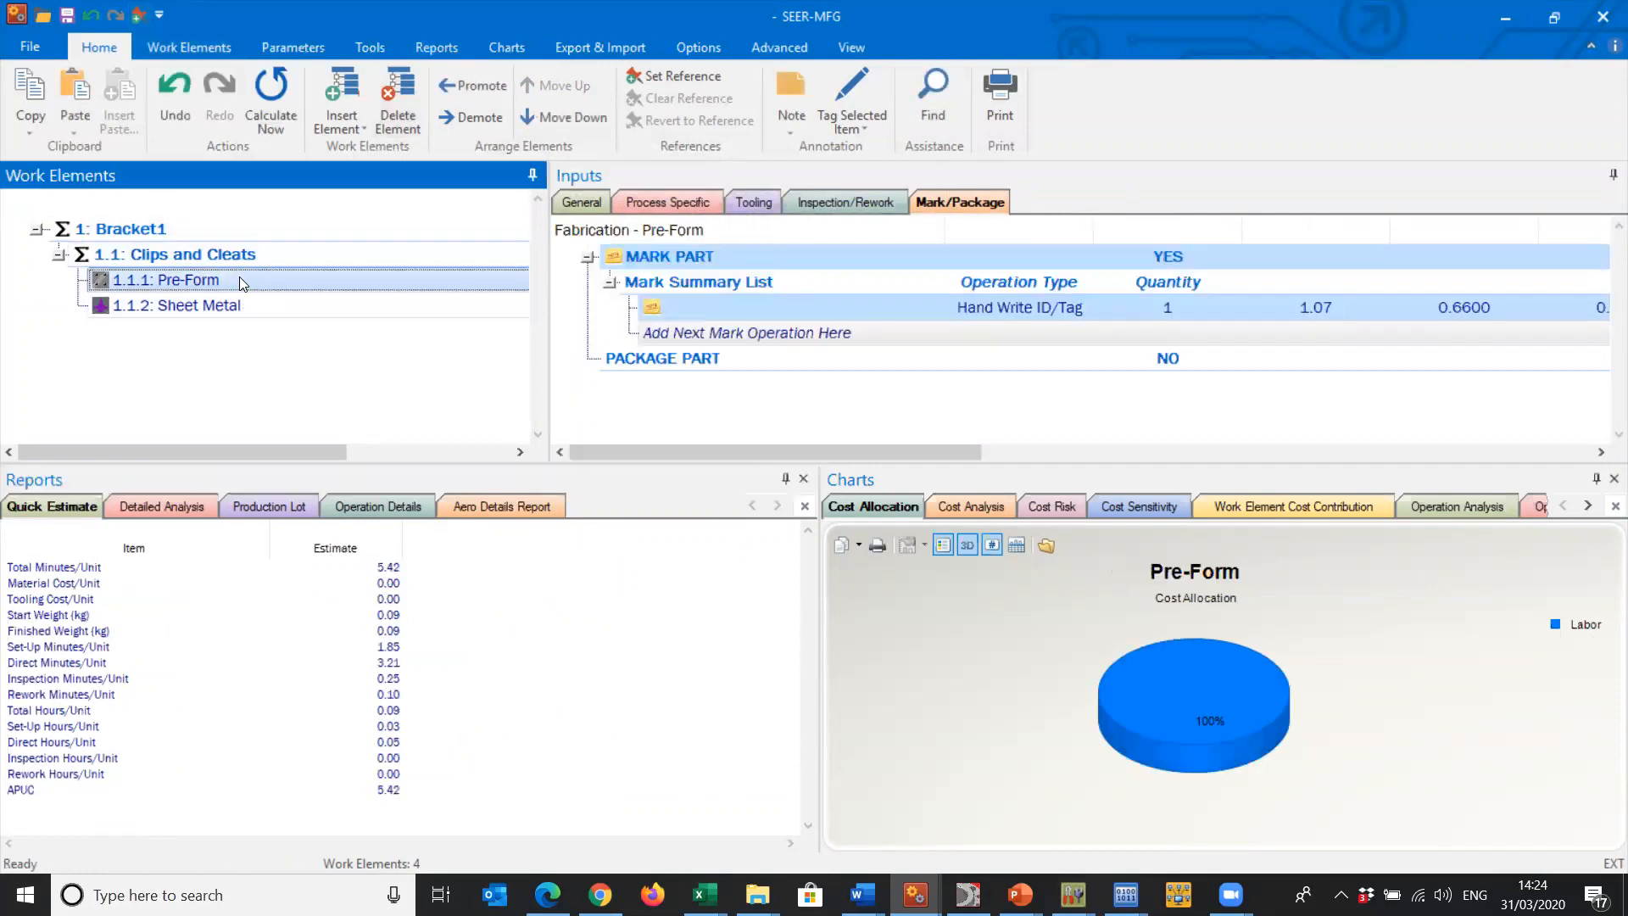
click(139, 17)
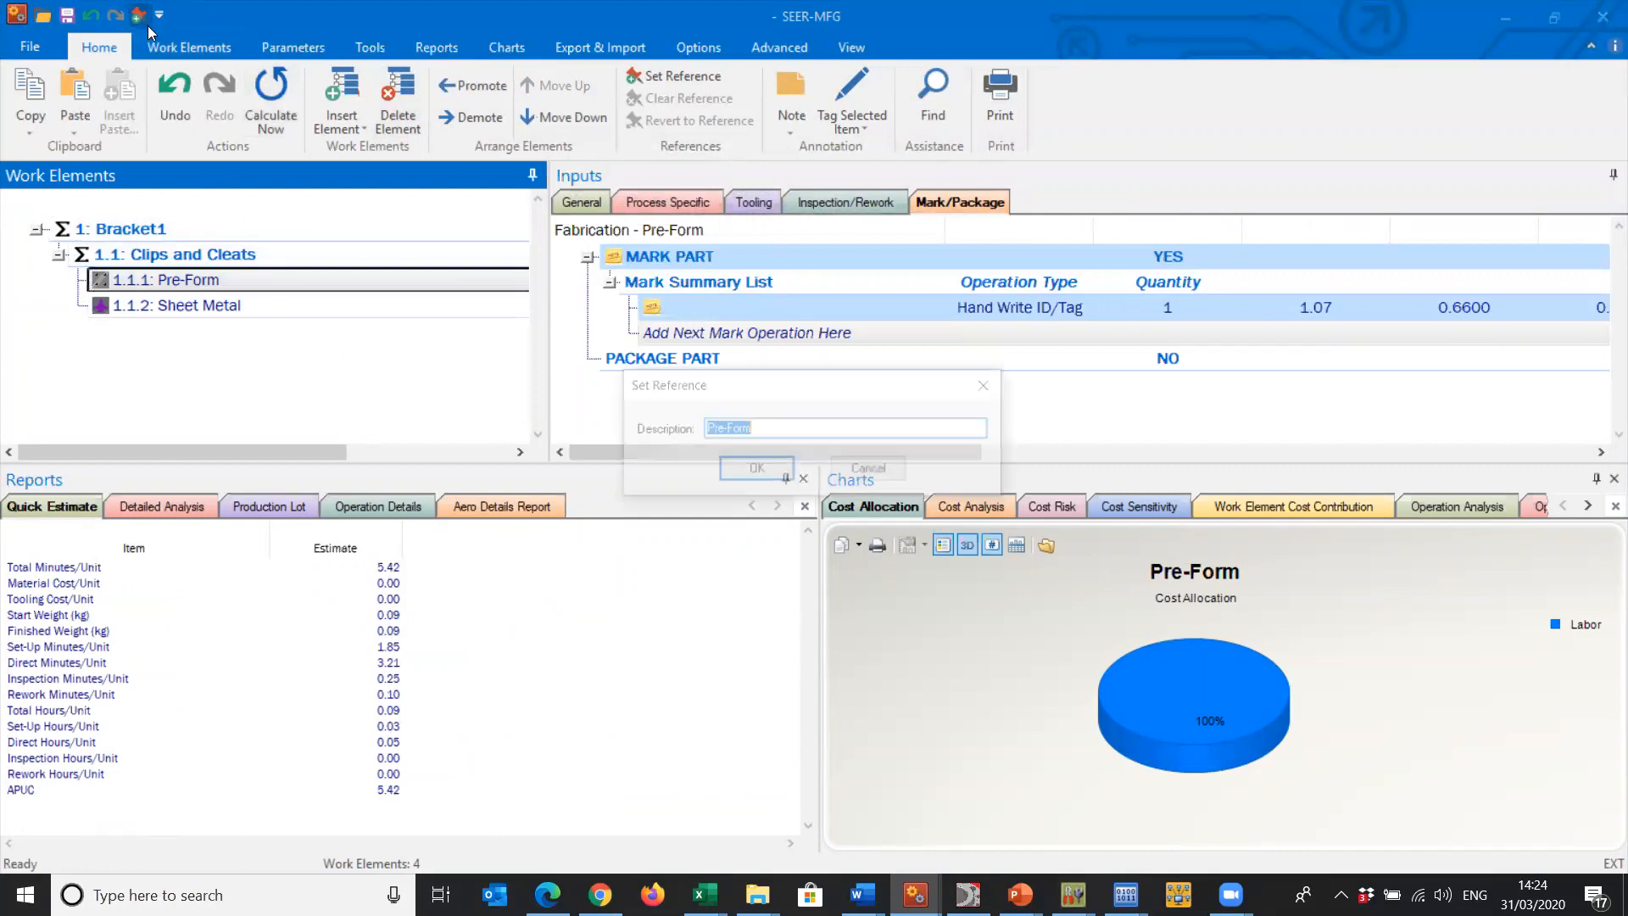
click(757, 471)
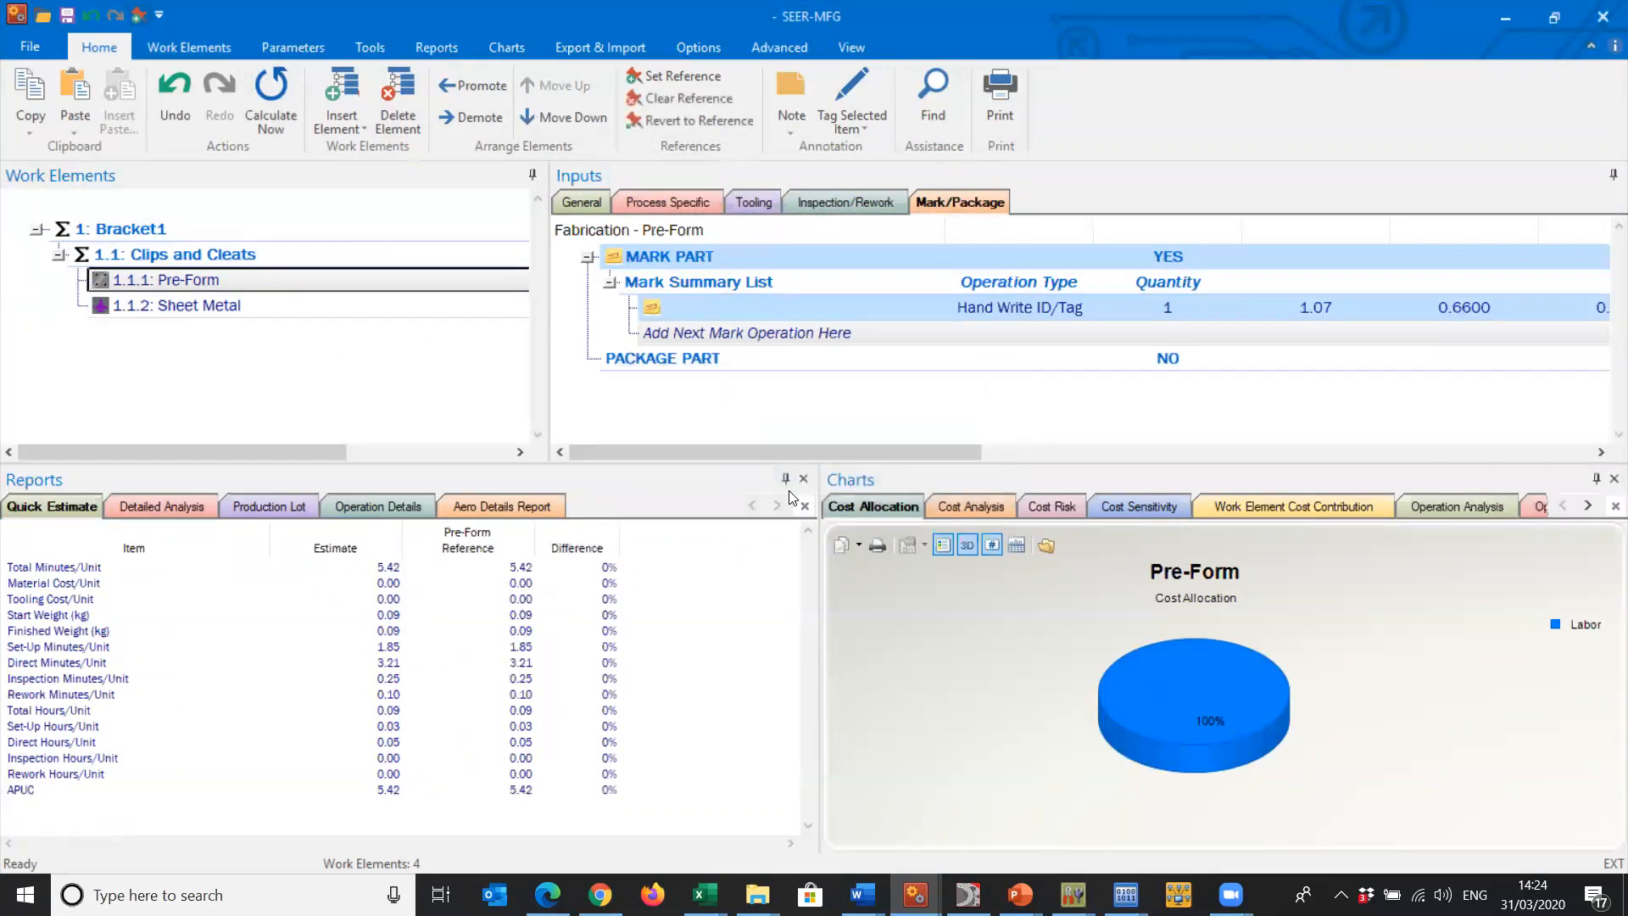
- Change the Pre-Form element's material to Stainless Steel
click(669, 202)
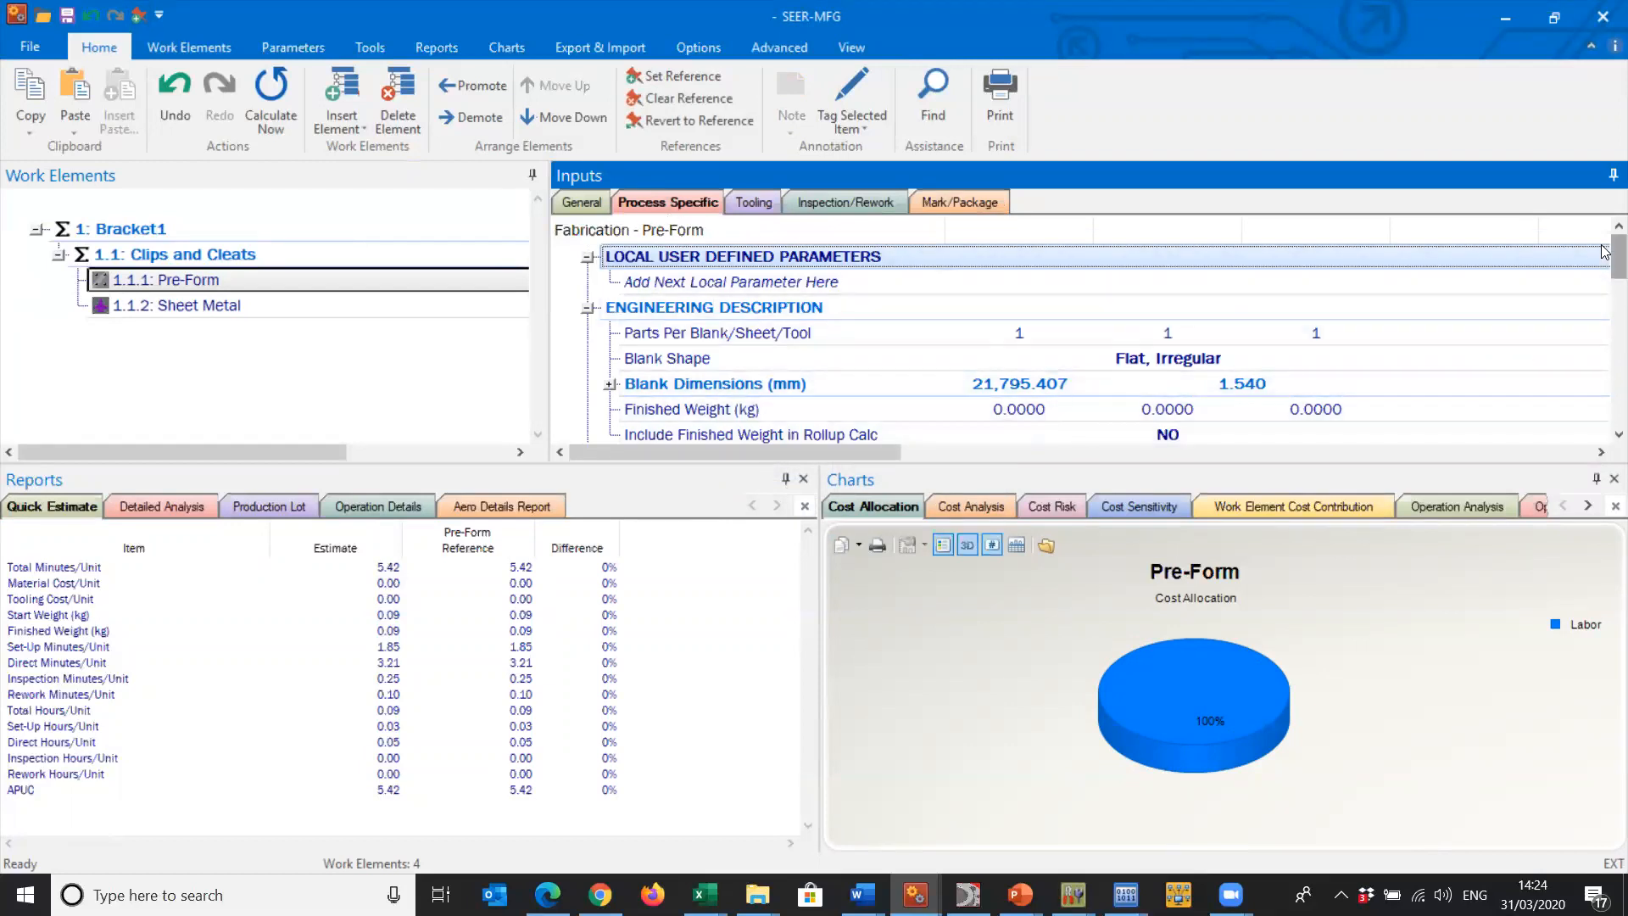
scroll(1511, 308, down, 2)
double_click(1204, 382)
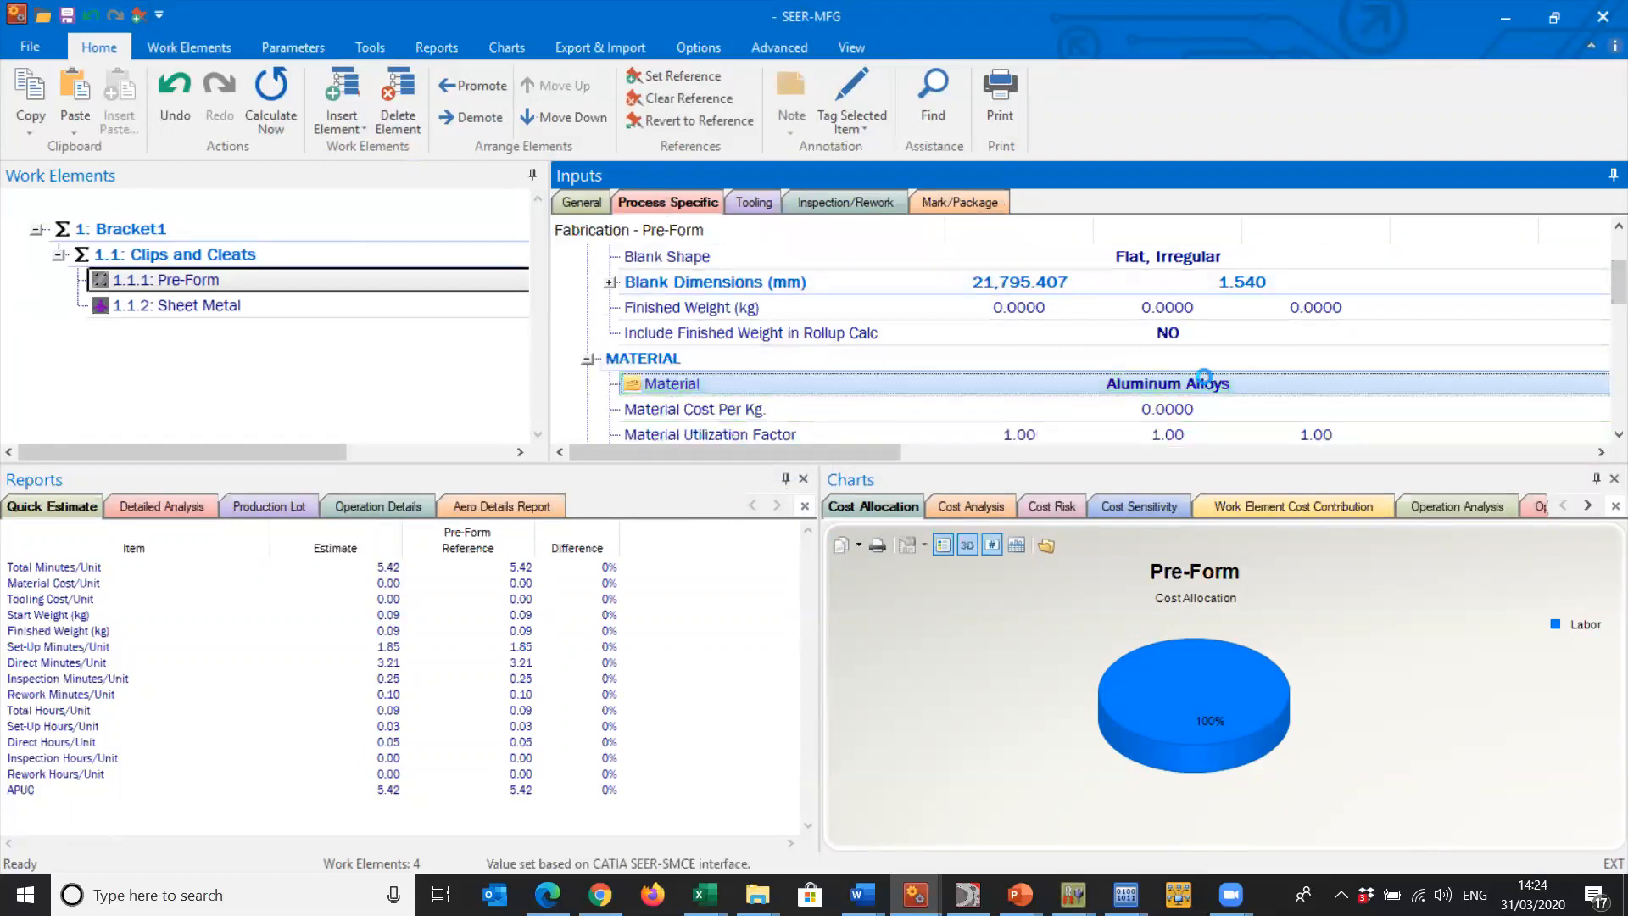
click(943, 207)
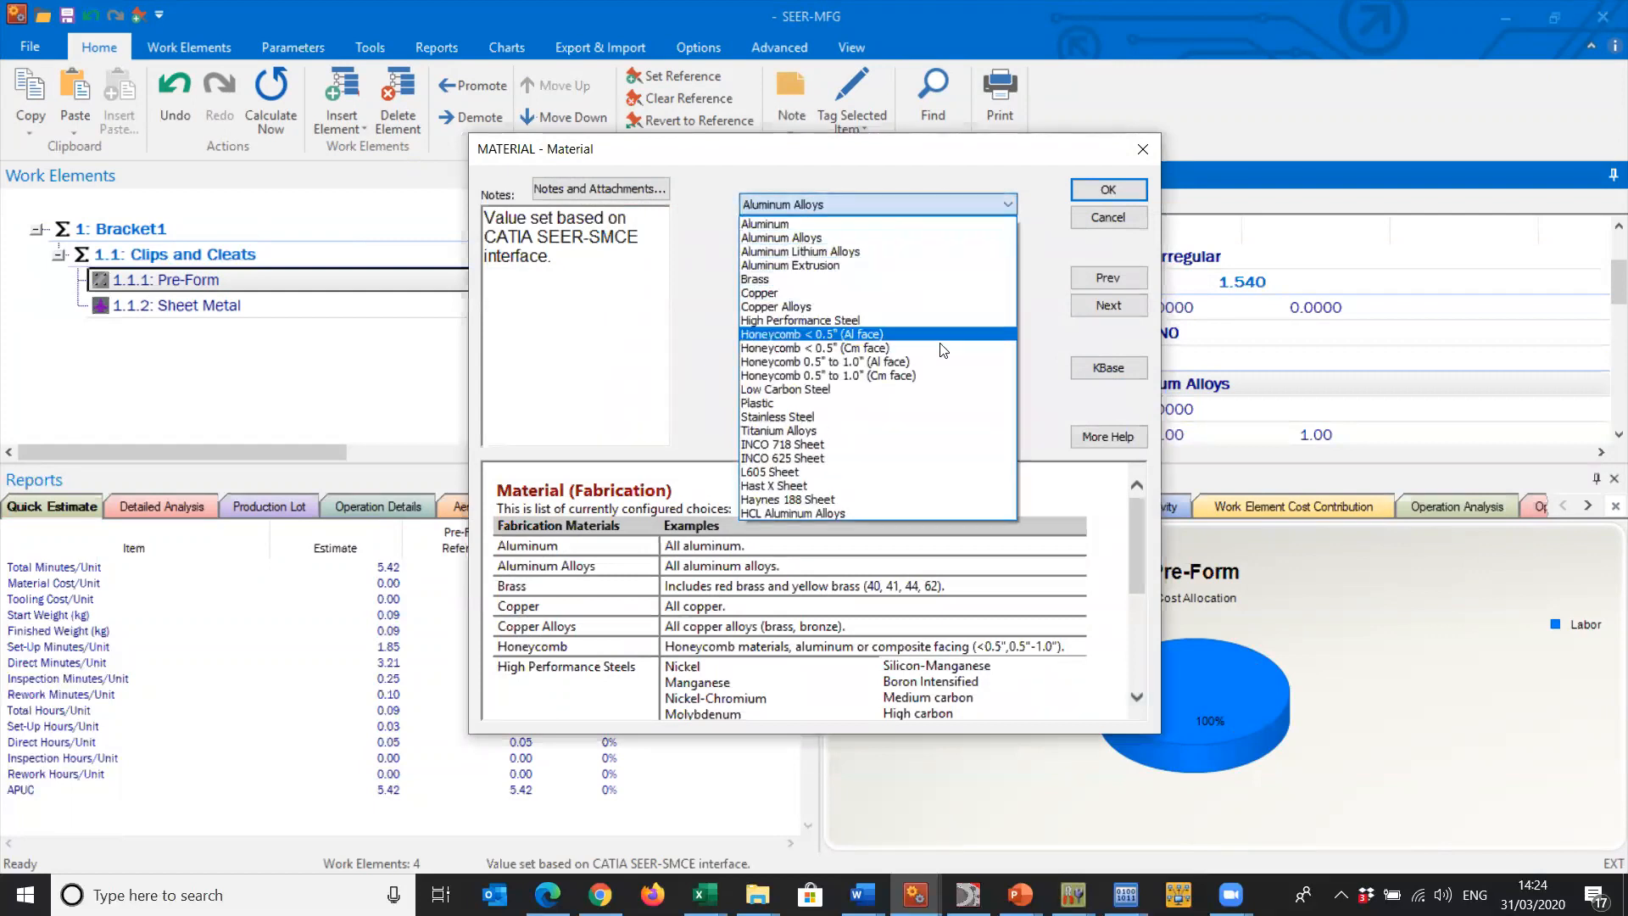
click(975, 416)
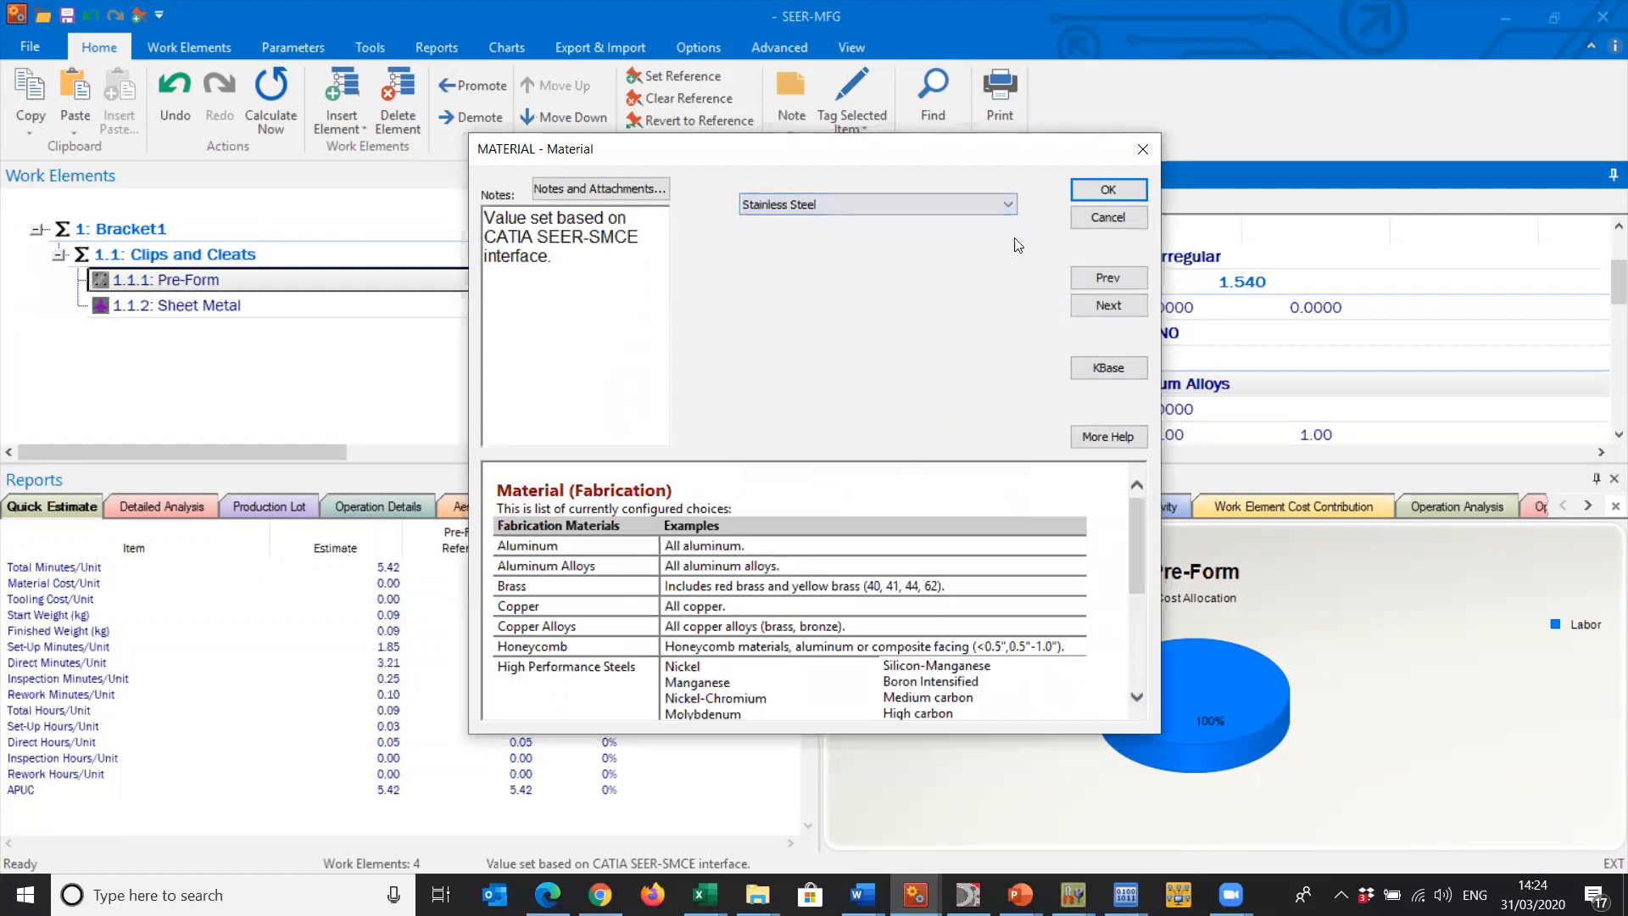
click(1116, 189)
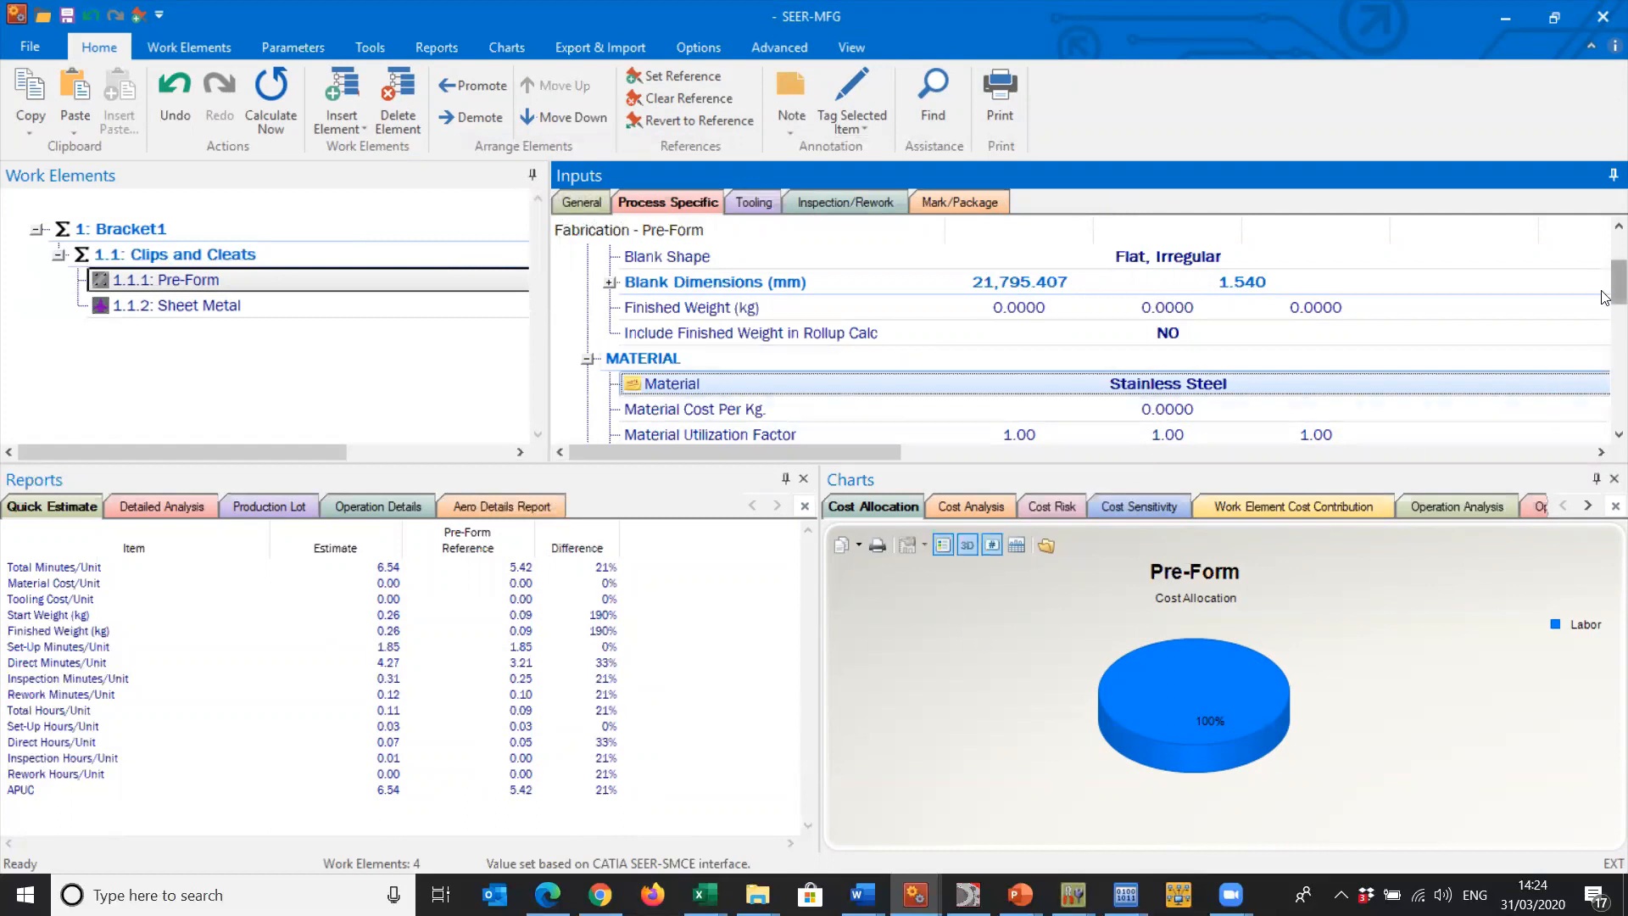
- Set all three Production Experience/Optimization ratings of Pre-Form to EHi
mouse_move(1605, 292)
mouse_down()
mouse_move(1605, 345)
mouse_move(1605, 304)
mouse_up()
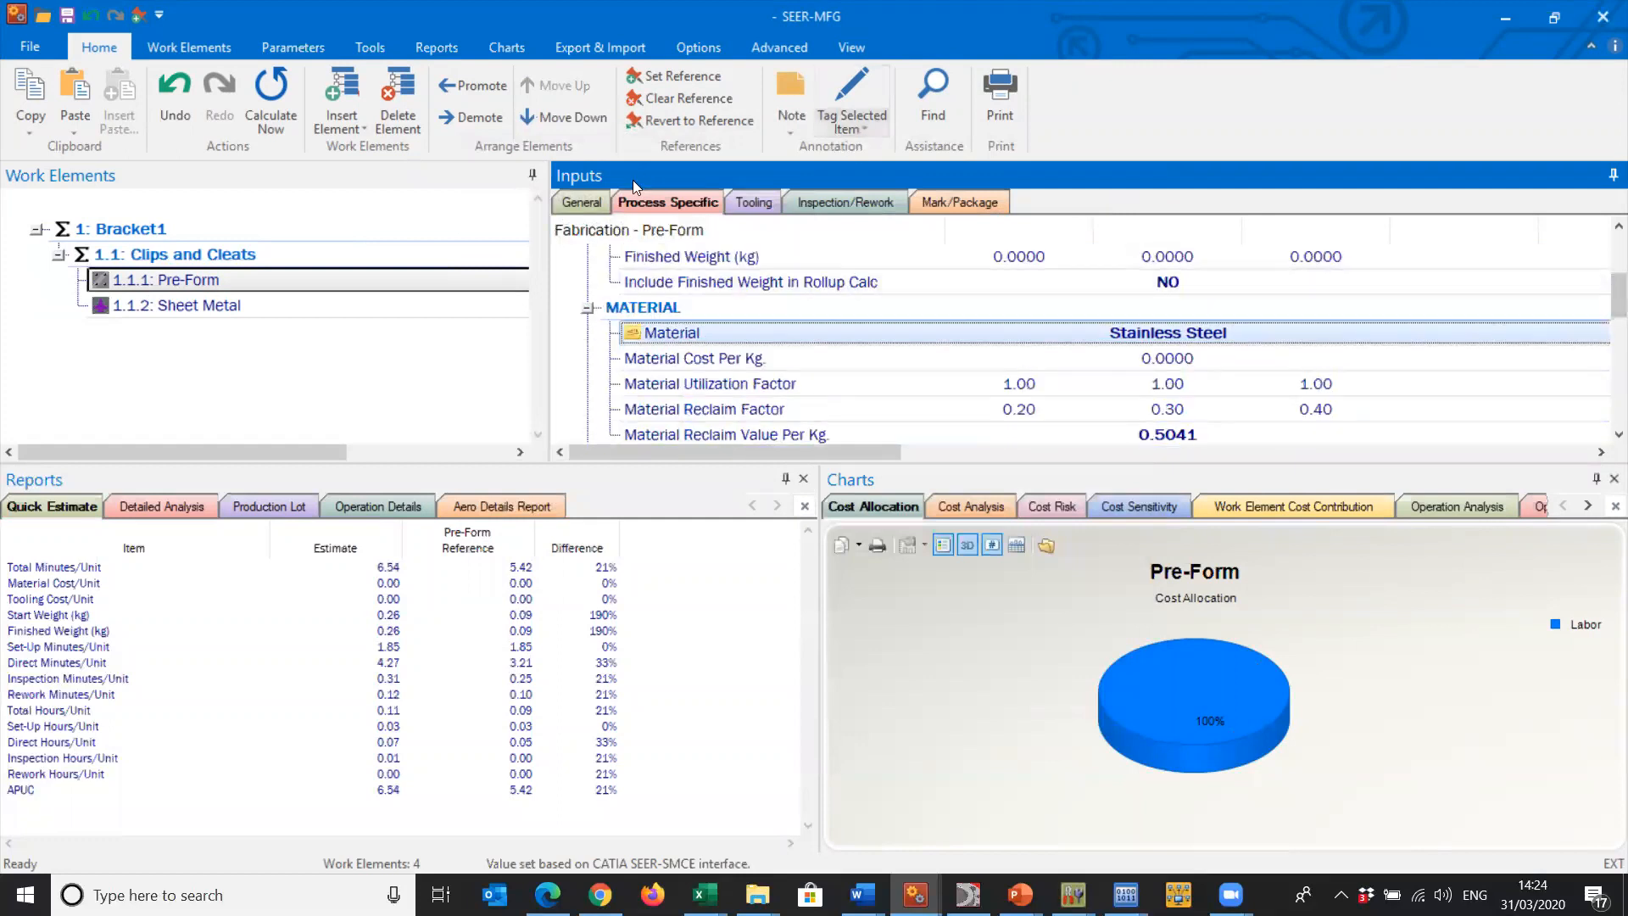
click(582, 202)
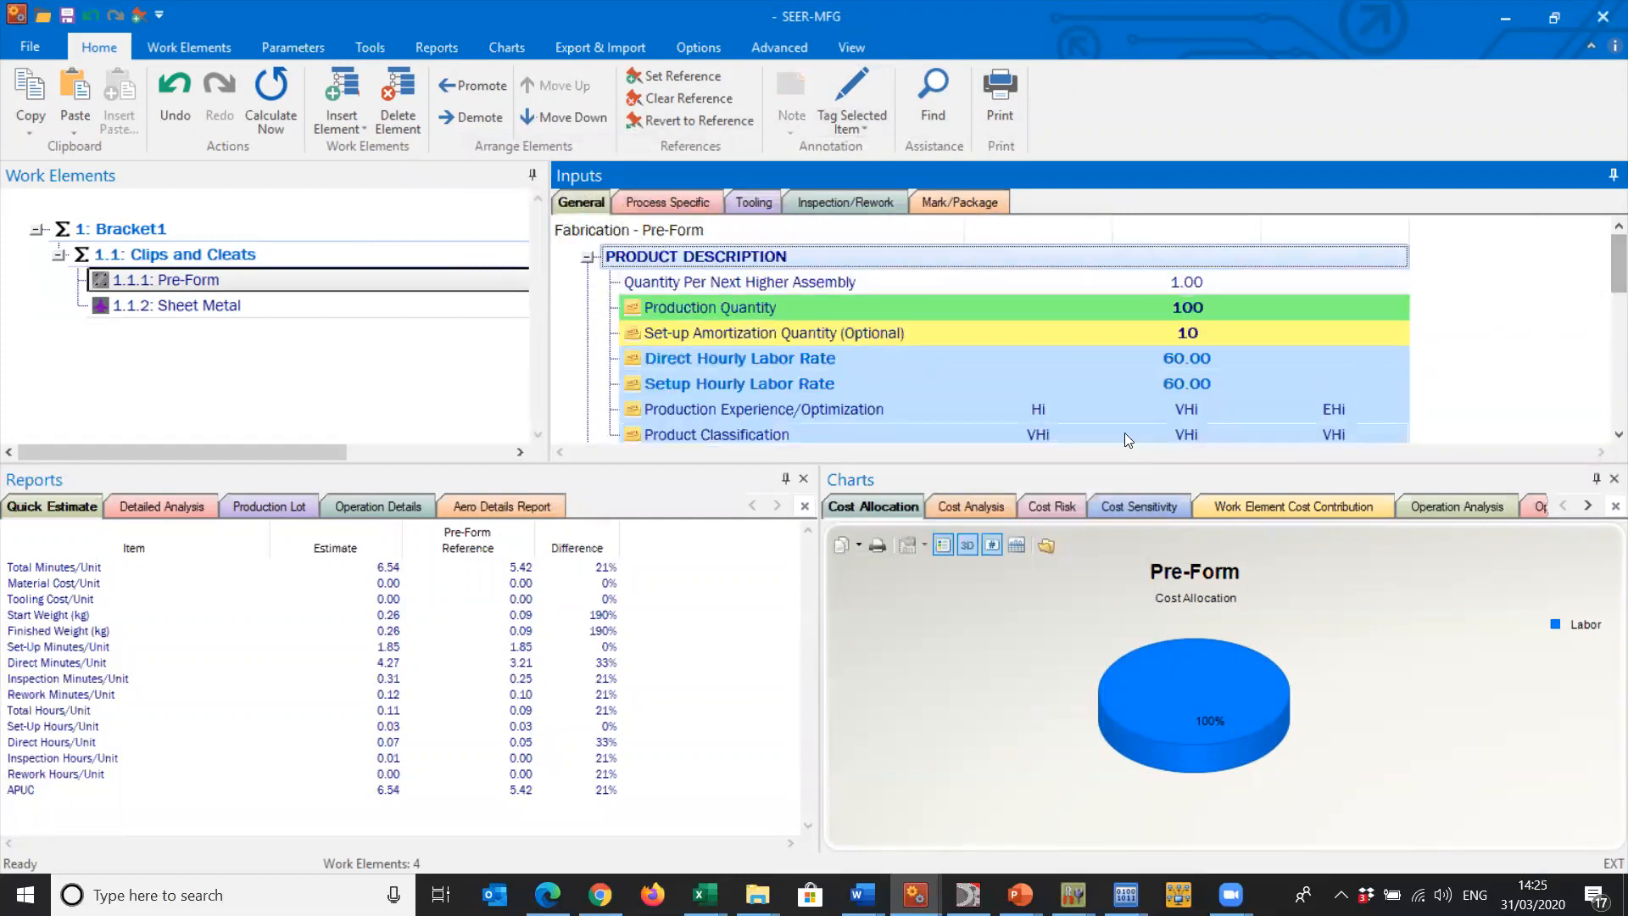
double_click(1074, 407)
drag(746, 289, 758, 258)
click(779, 233)
click(1108, 190)
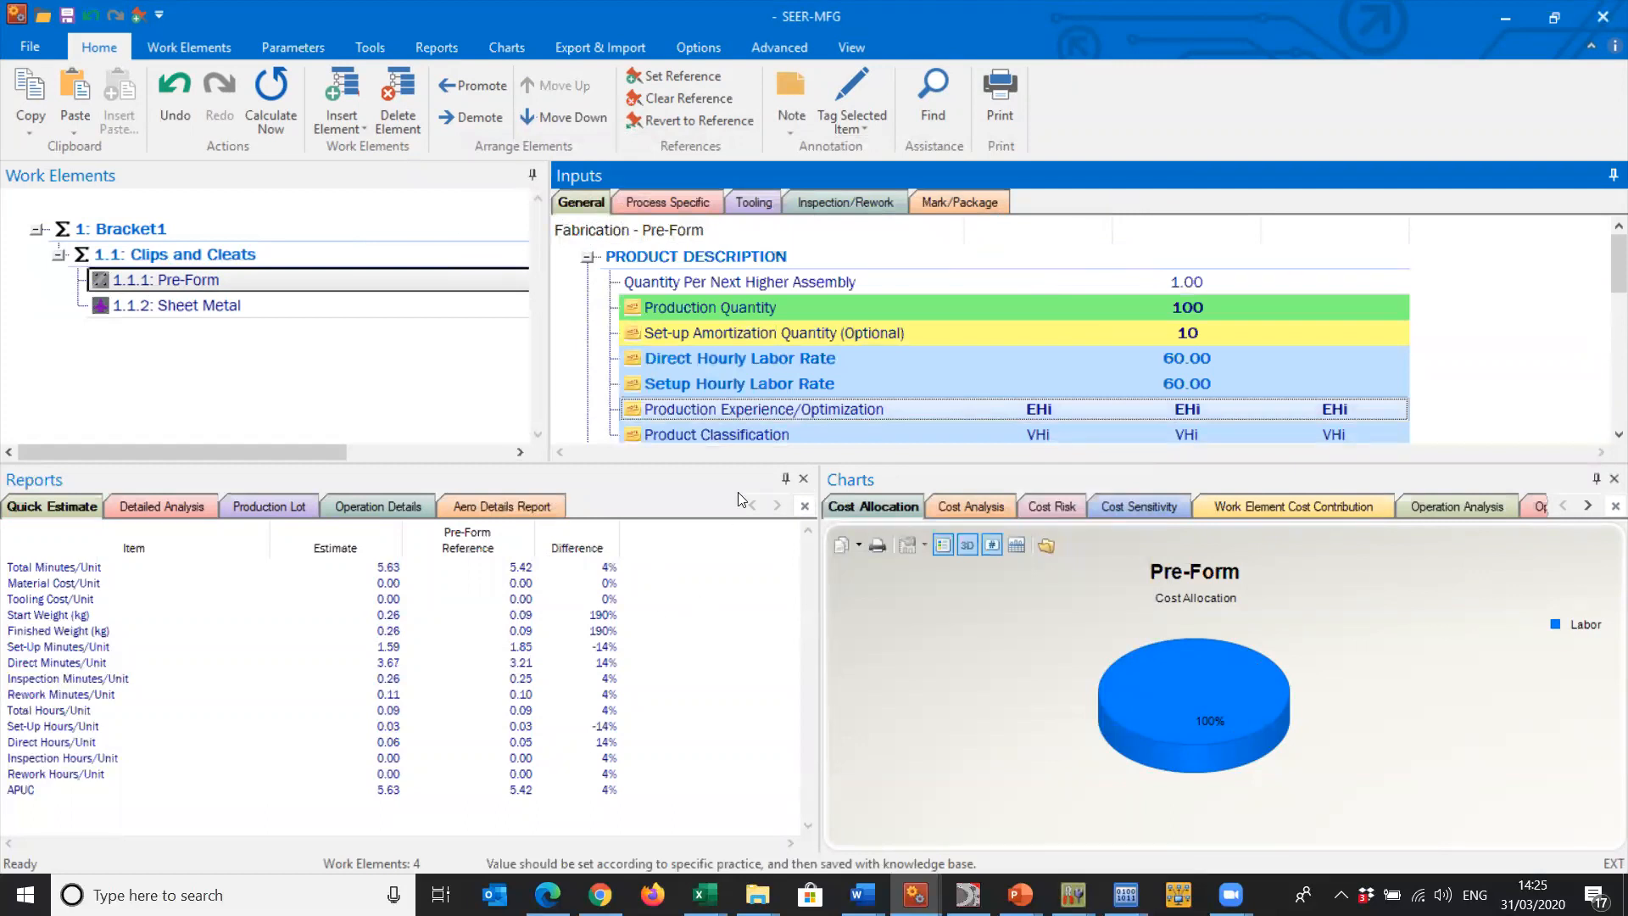
- Revert the Pre-Form element to its reference values and clear the reference from the Quick Estimate report
right_click(473, 634)
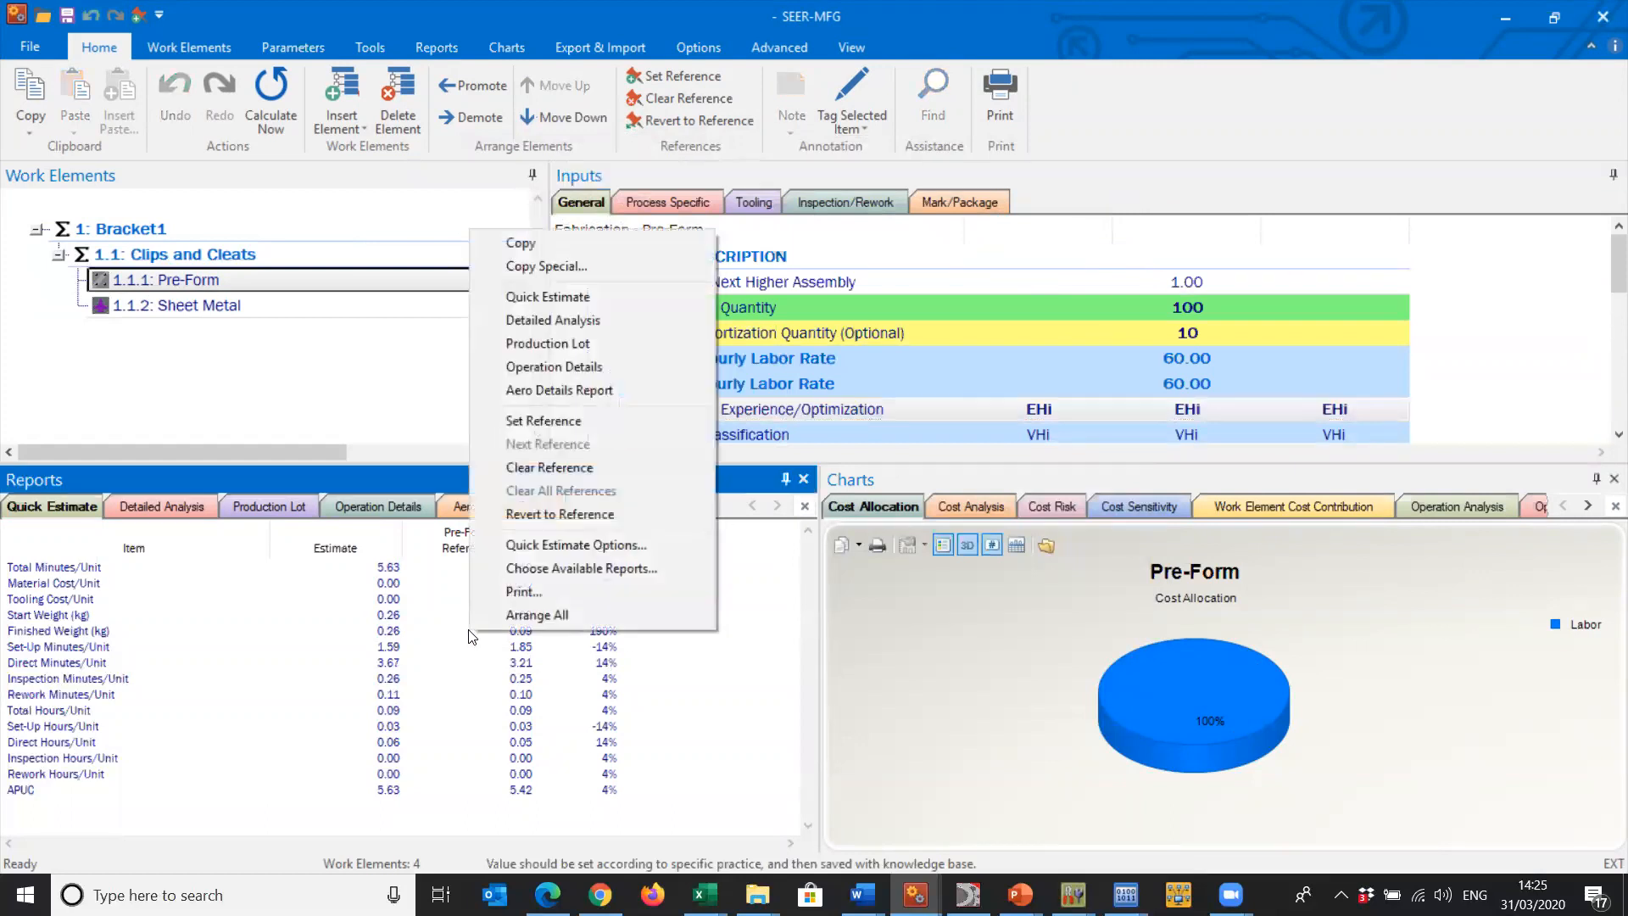
click(573, 514)
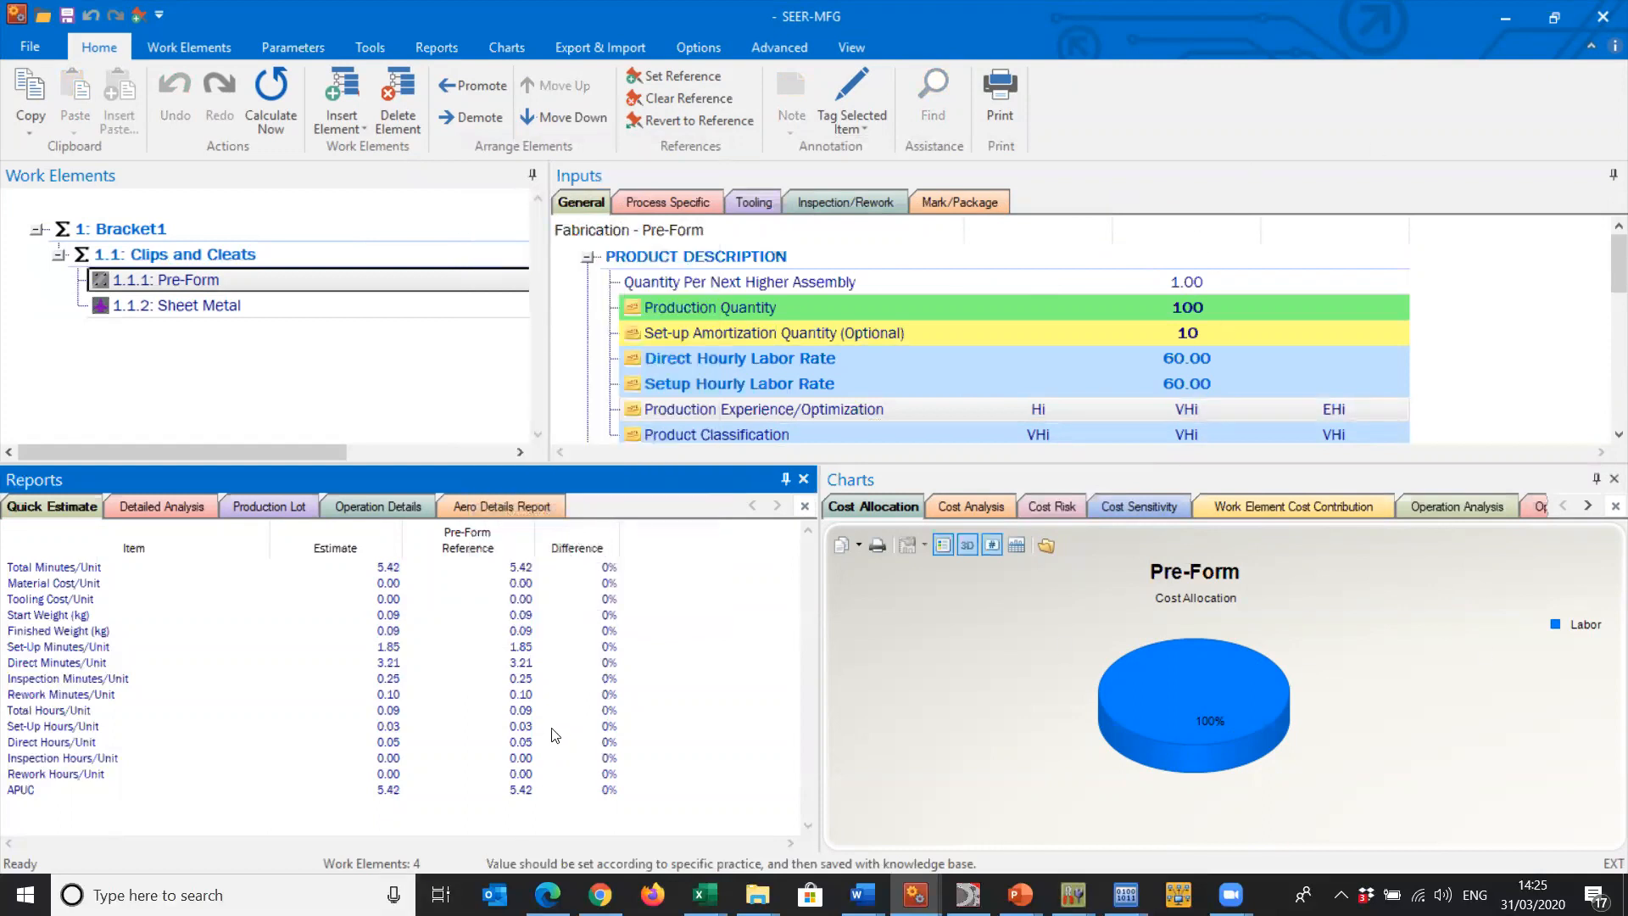
right_click(650, 681)
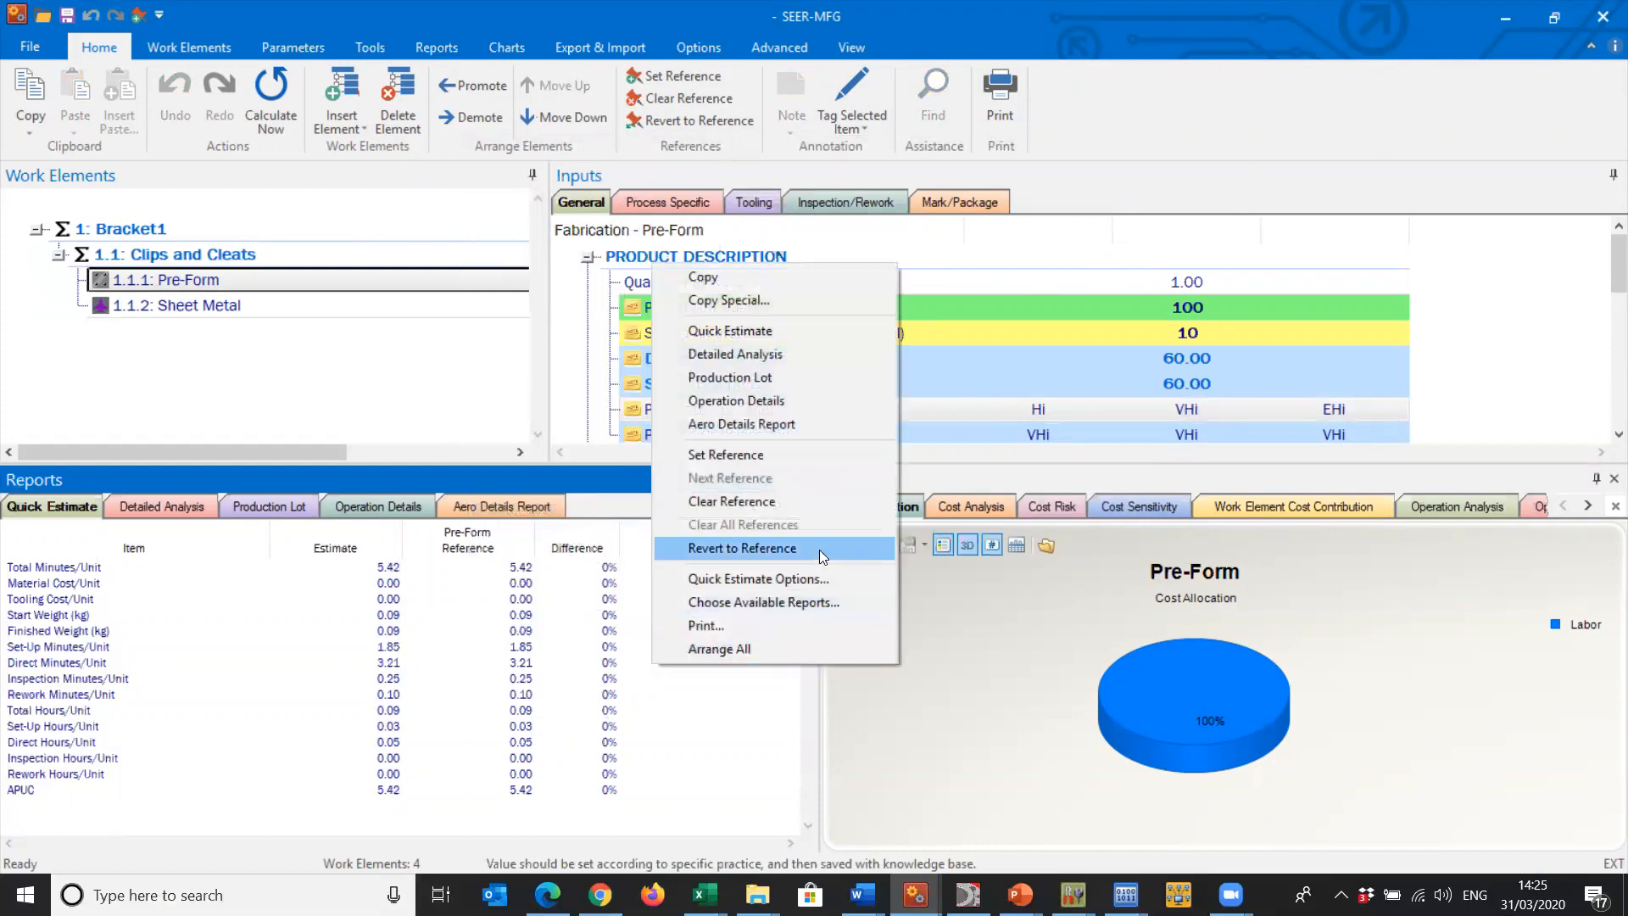
click(786, 503)
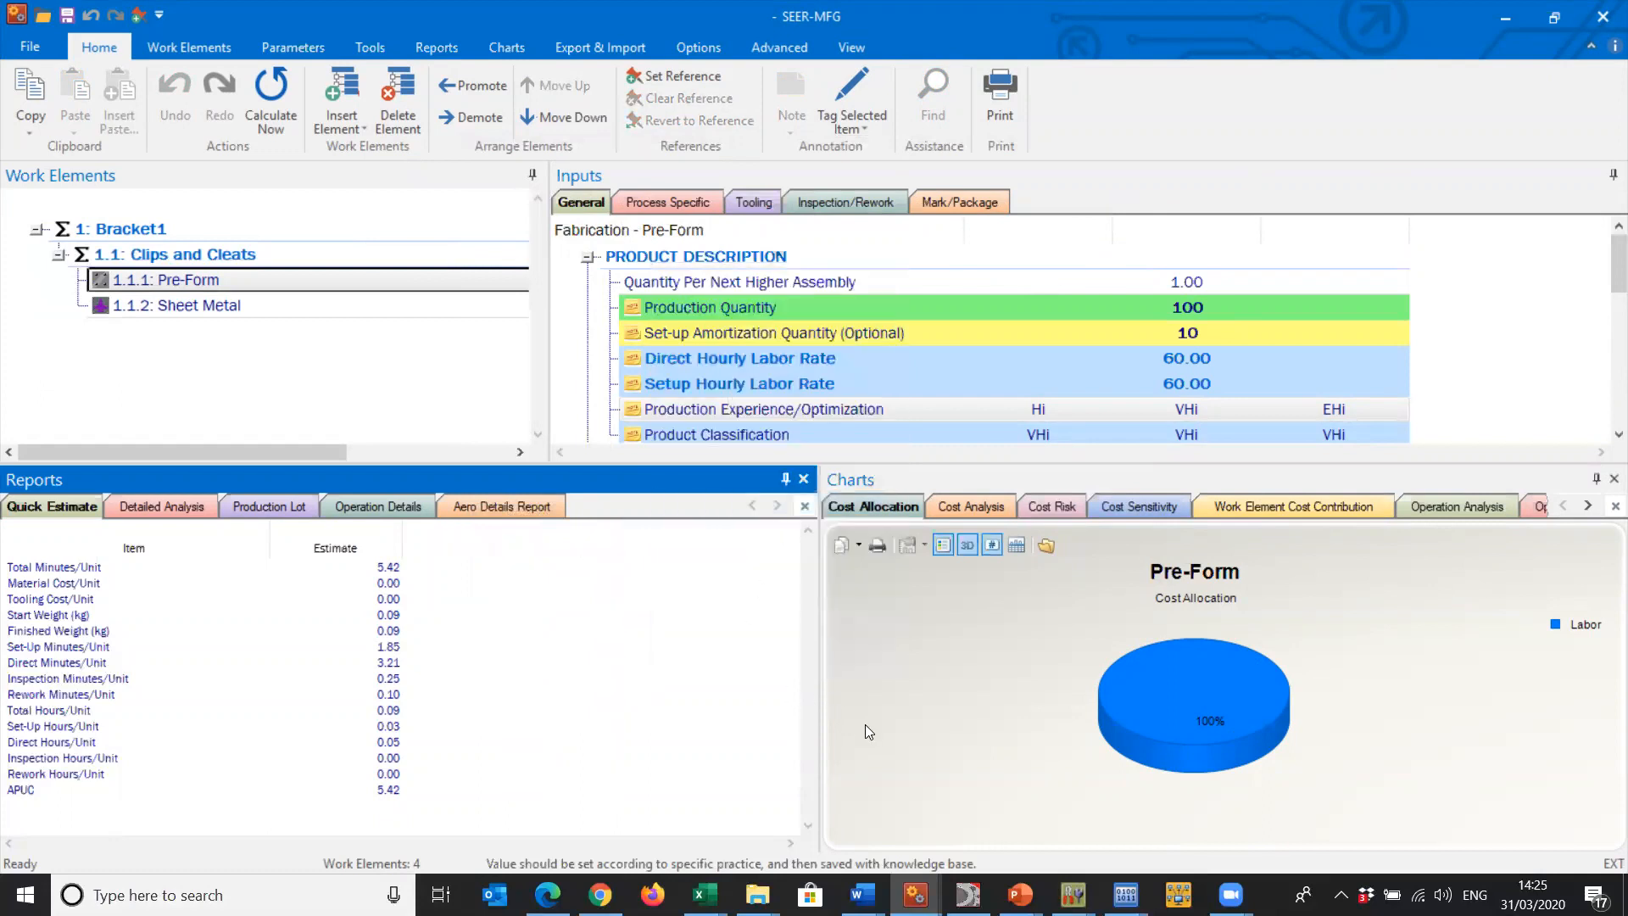
mouse_move(865, 724)
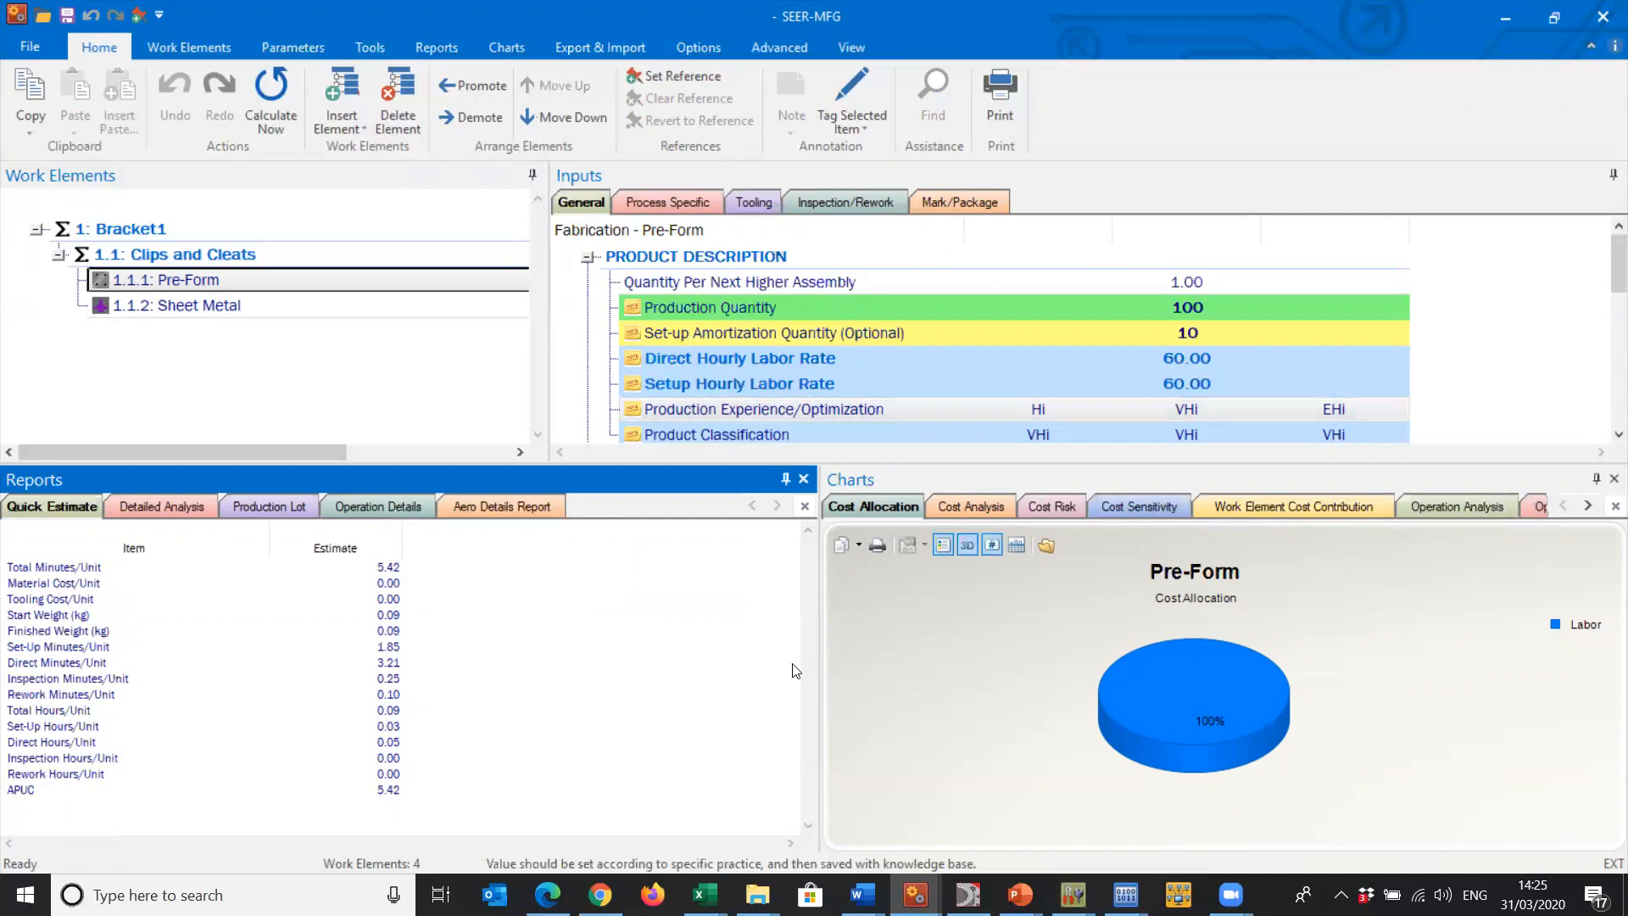
- Examine the Aero Details Report for the Sheet Metal element in a floating window and close the window
click(218, 307)
click(496, 513)
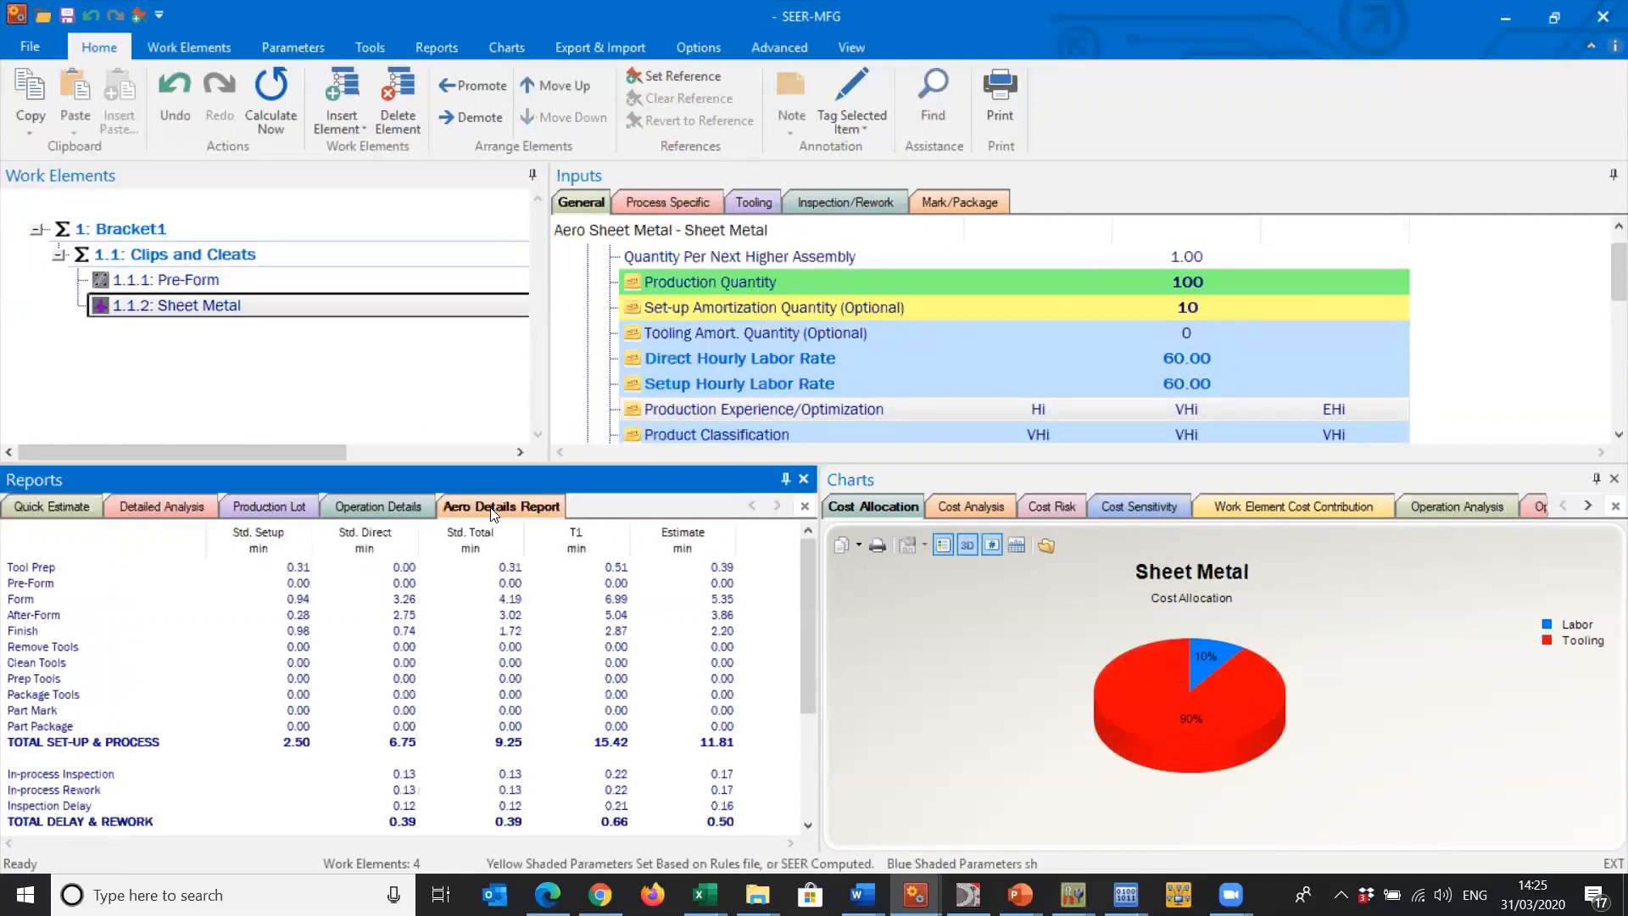
drag(501, 510, 721, 69)
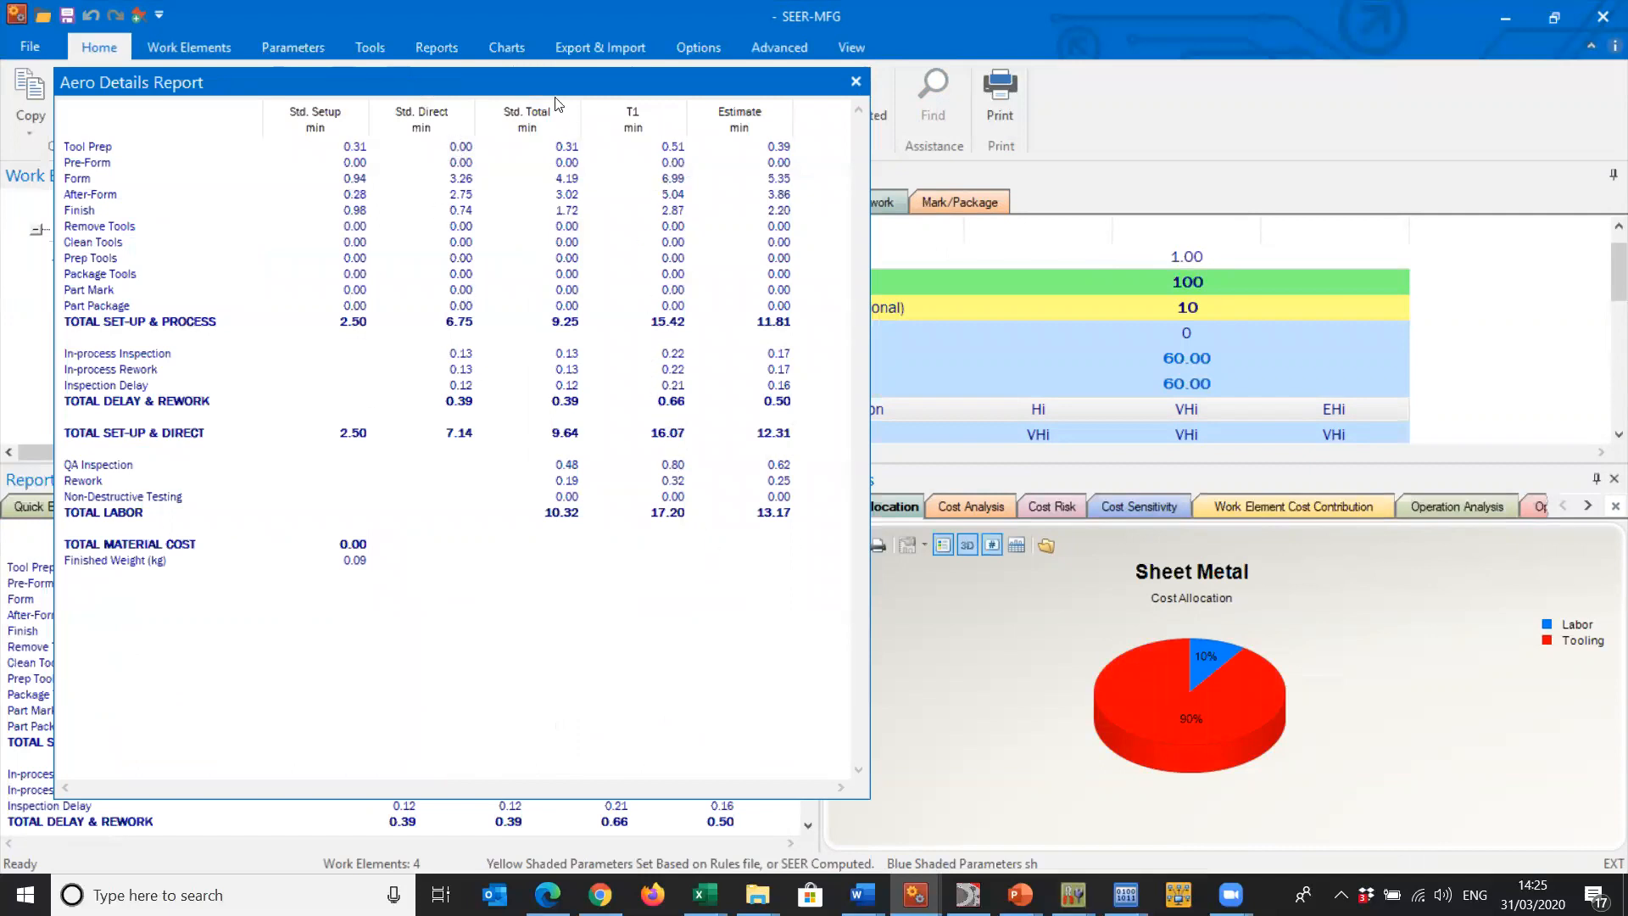
drag(549, 93, 599, 336)
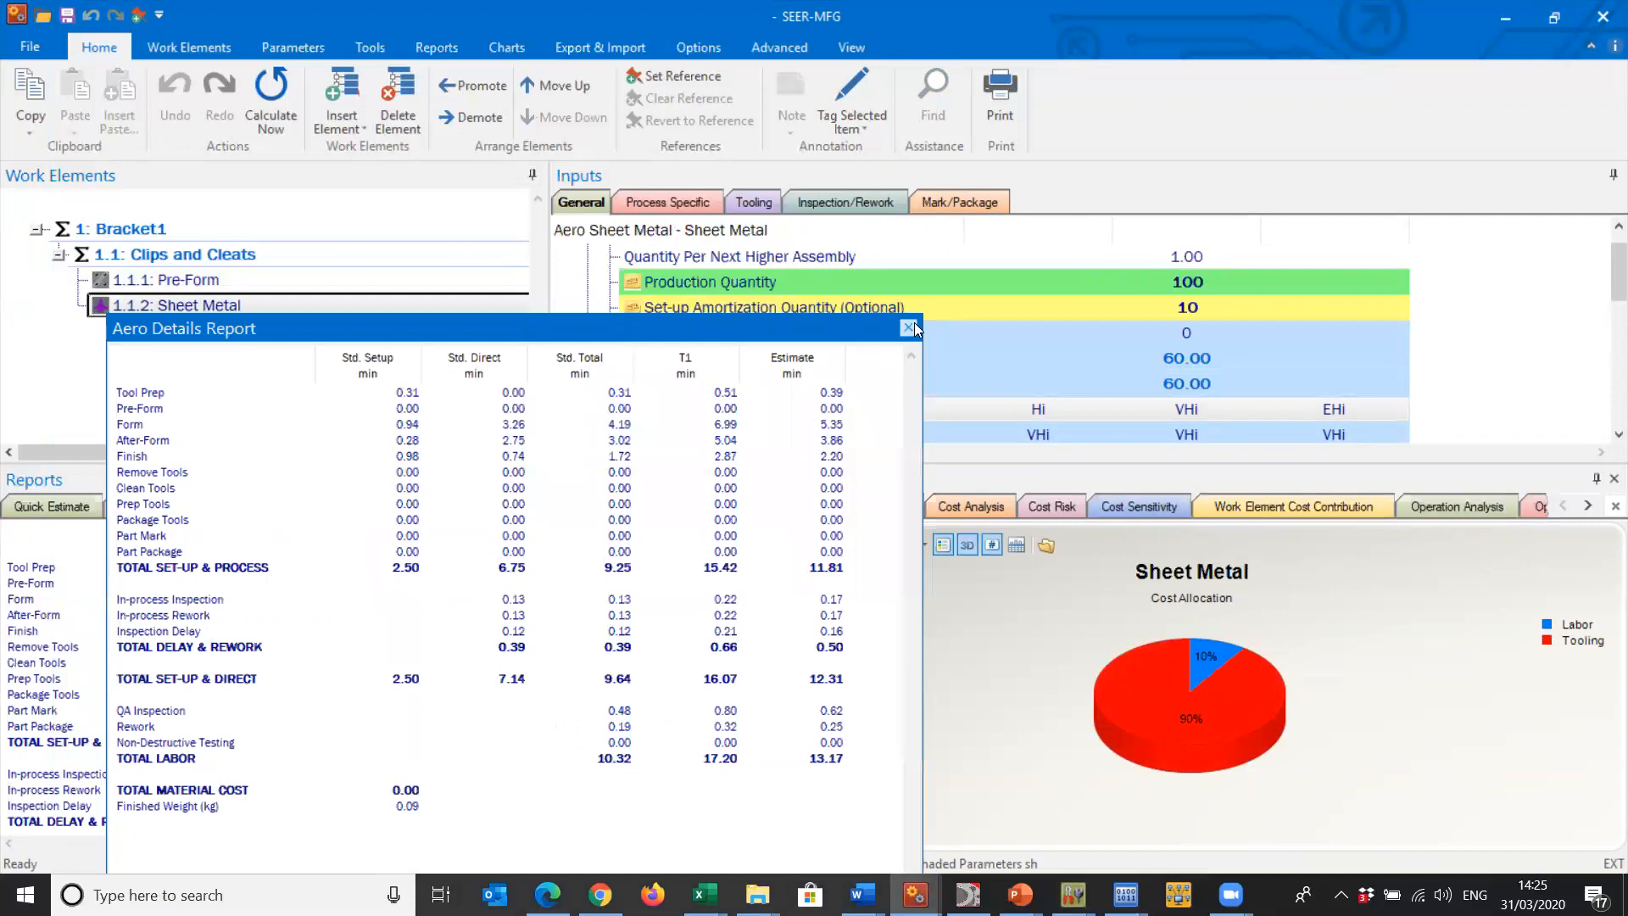
click(907, 326)
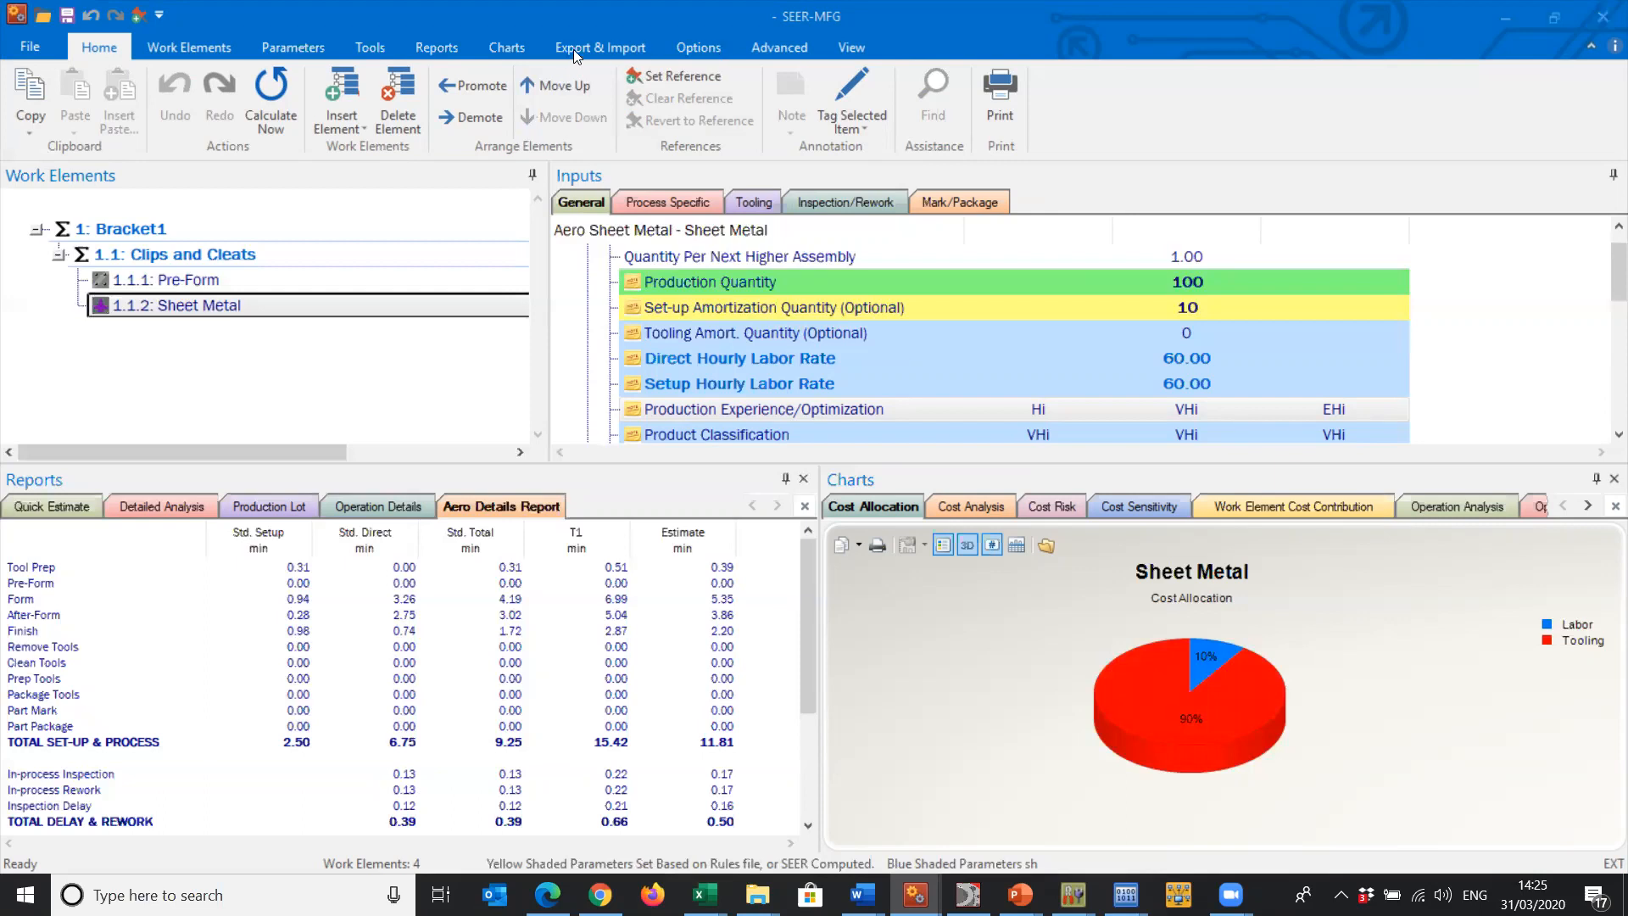
- Set the currency in the Project Parameters to US Dollars with an exchange rate of 1.0000
click(698, 48)
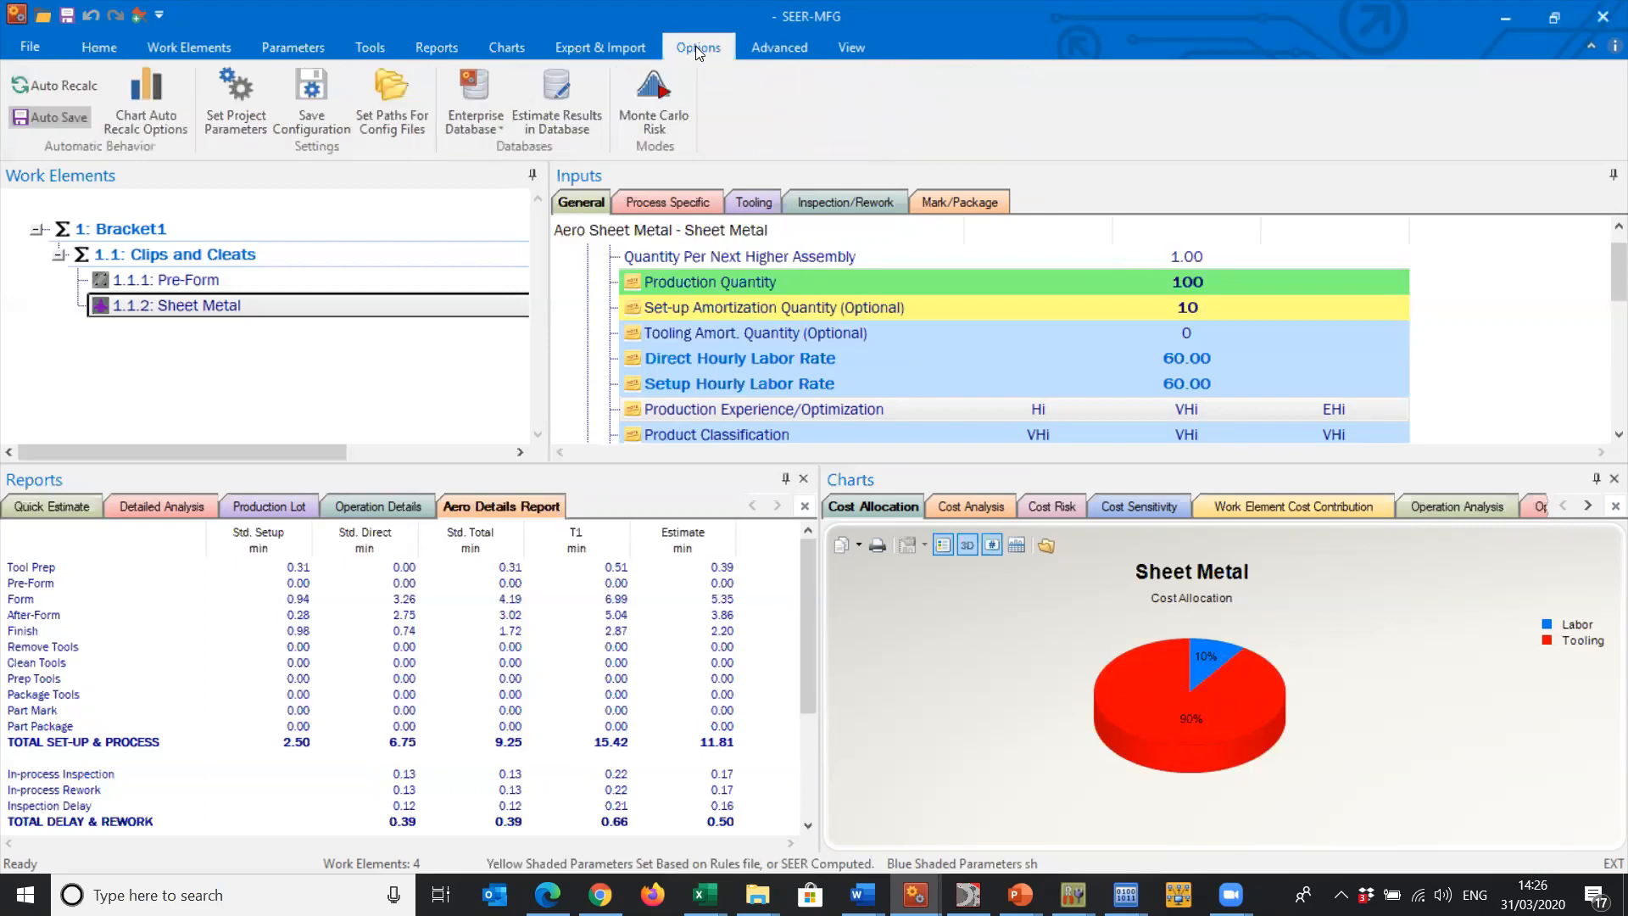
click(248, 110)
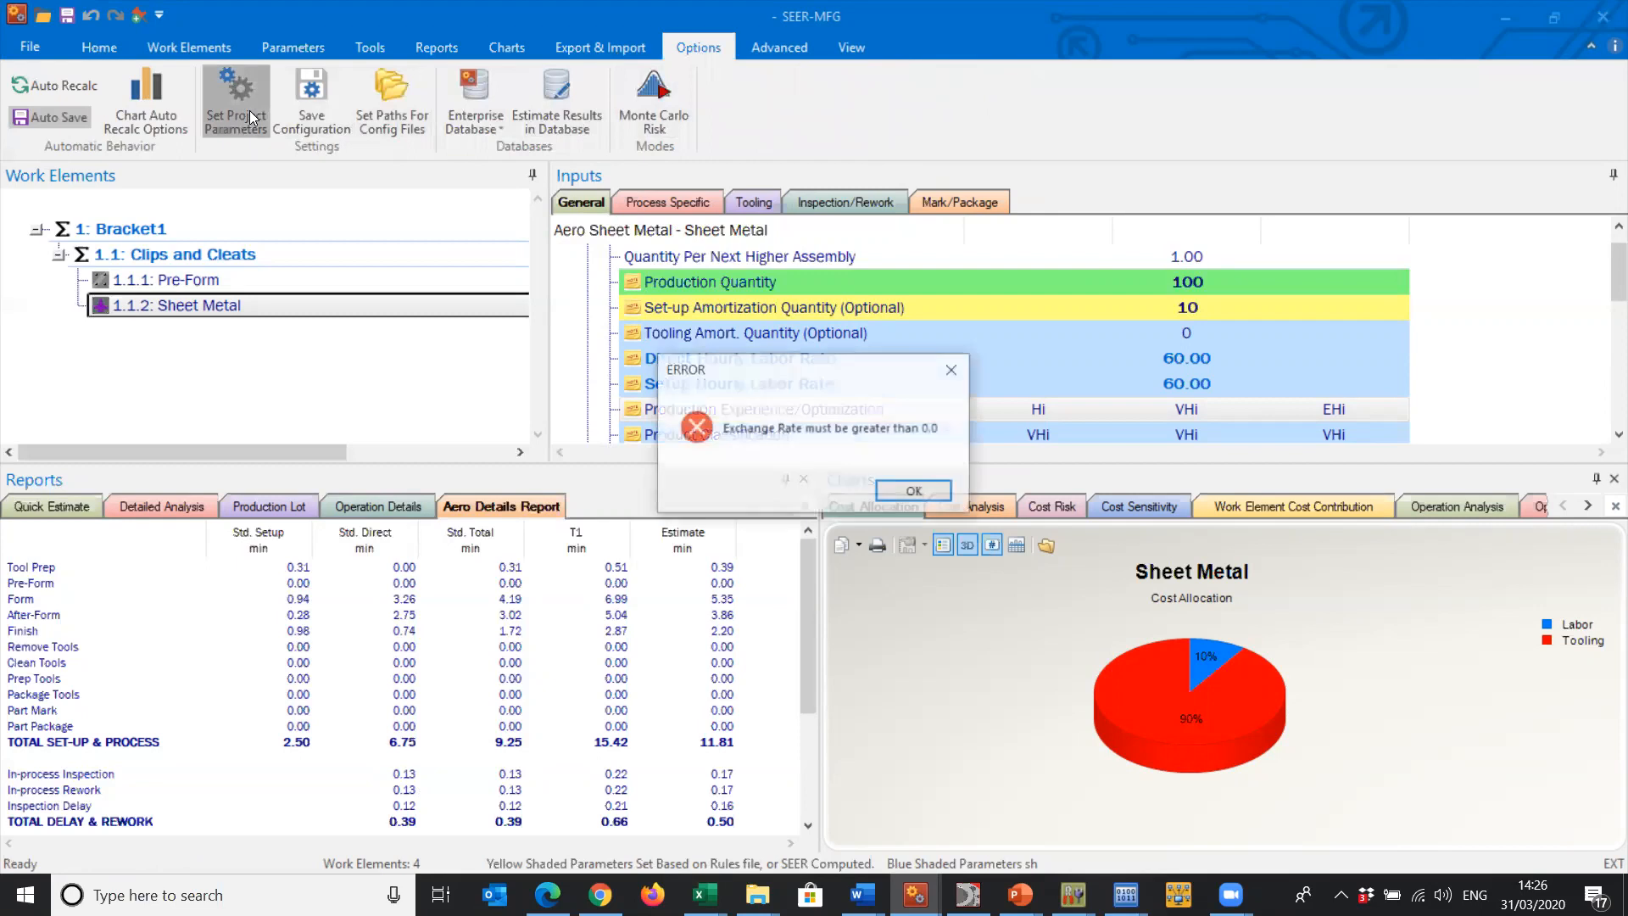
click(936, 491)
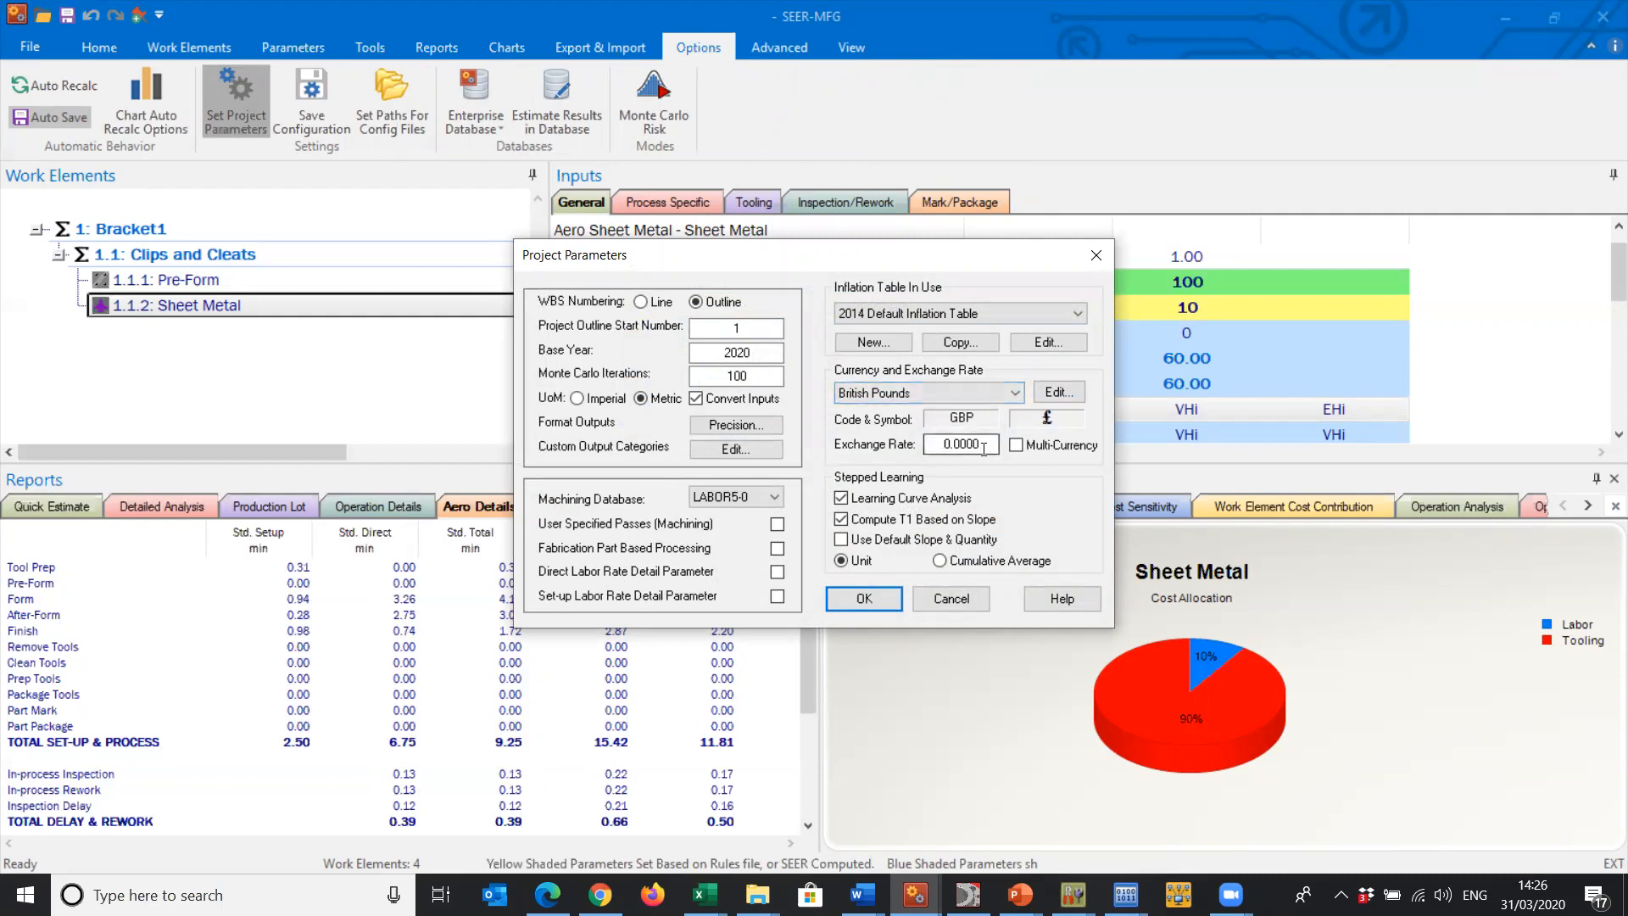
click(993, 397)
click(973, 423)
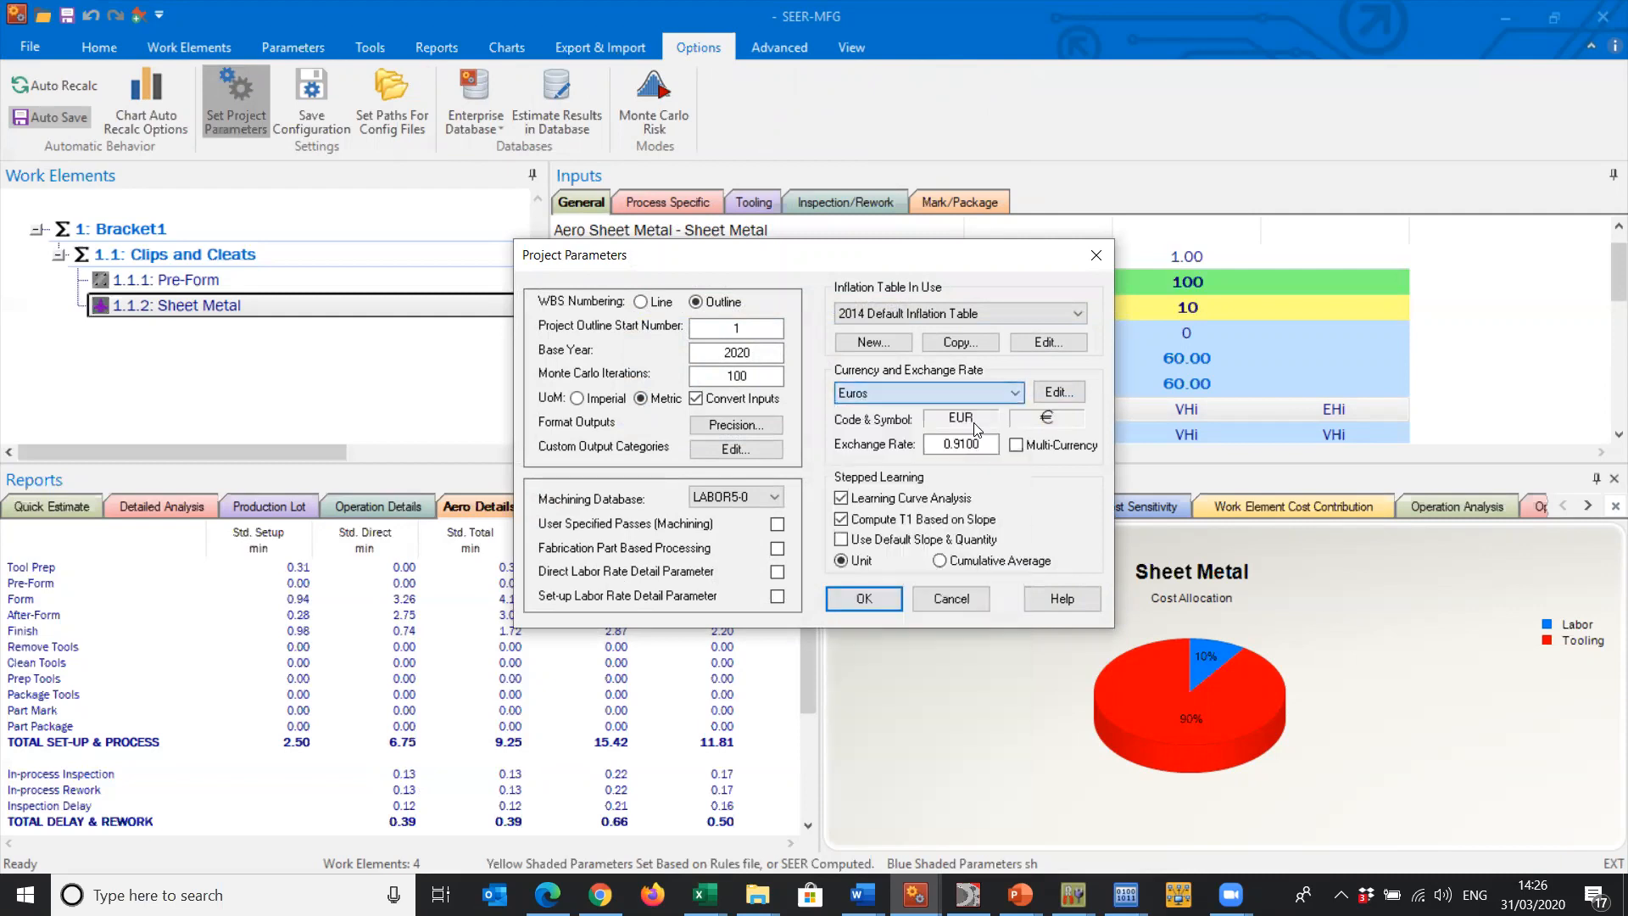
click(978, 389)
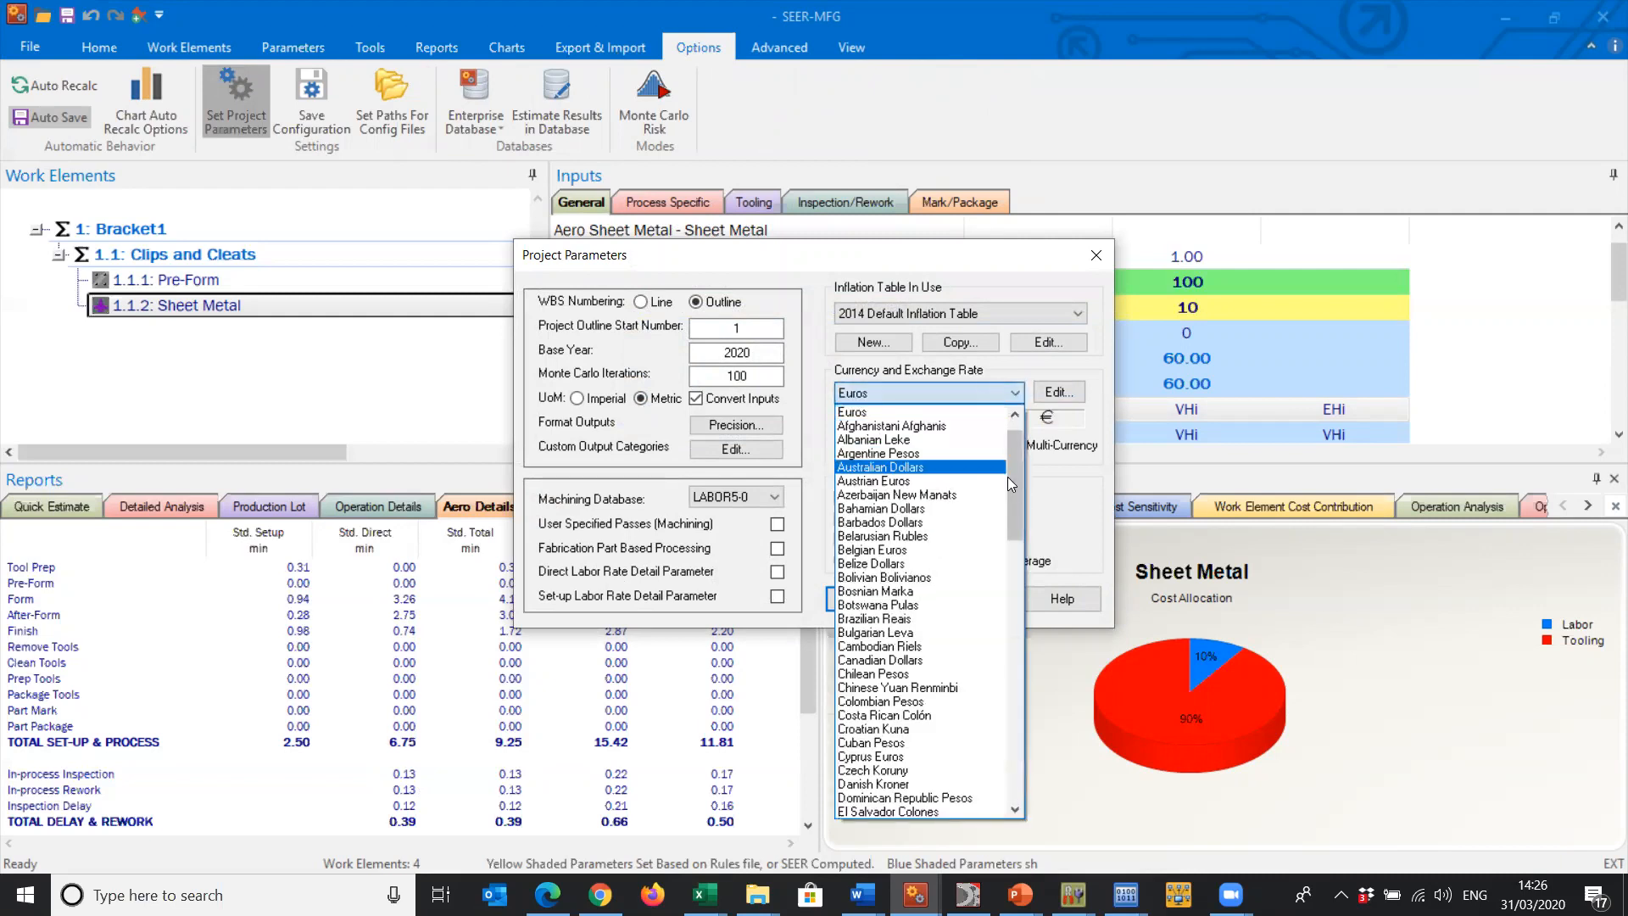
click(956, 413)
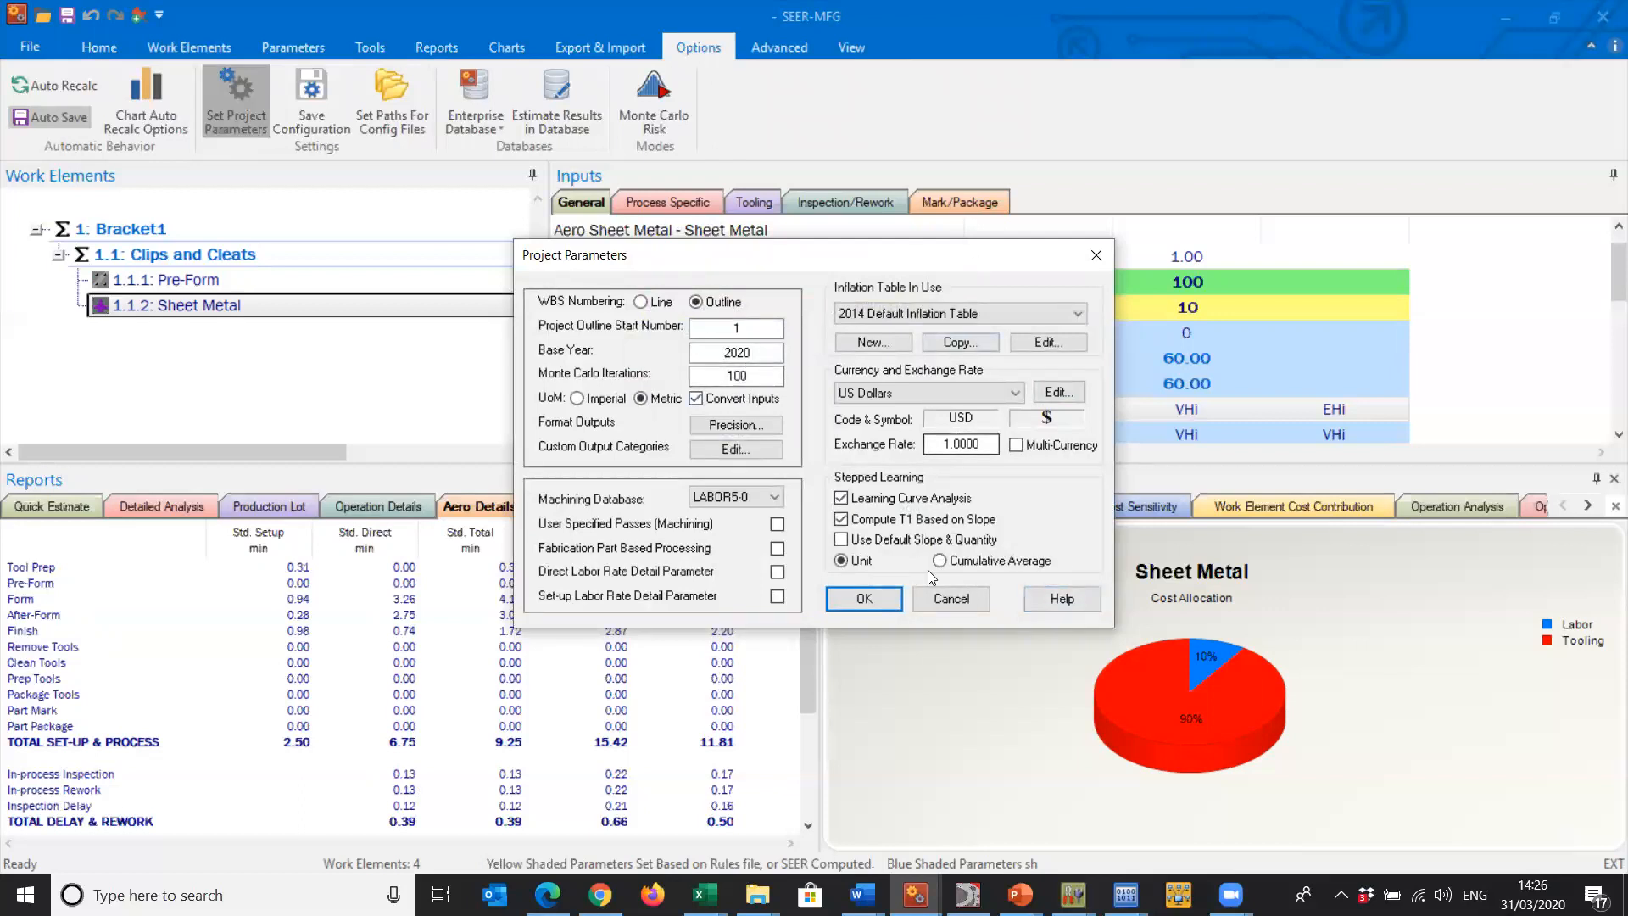
click(864, 598)
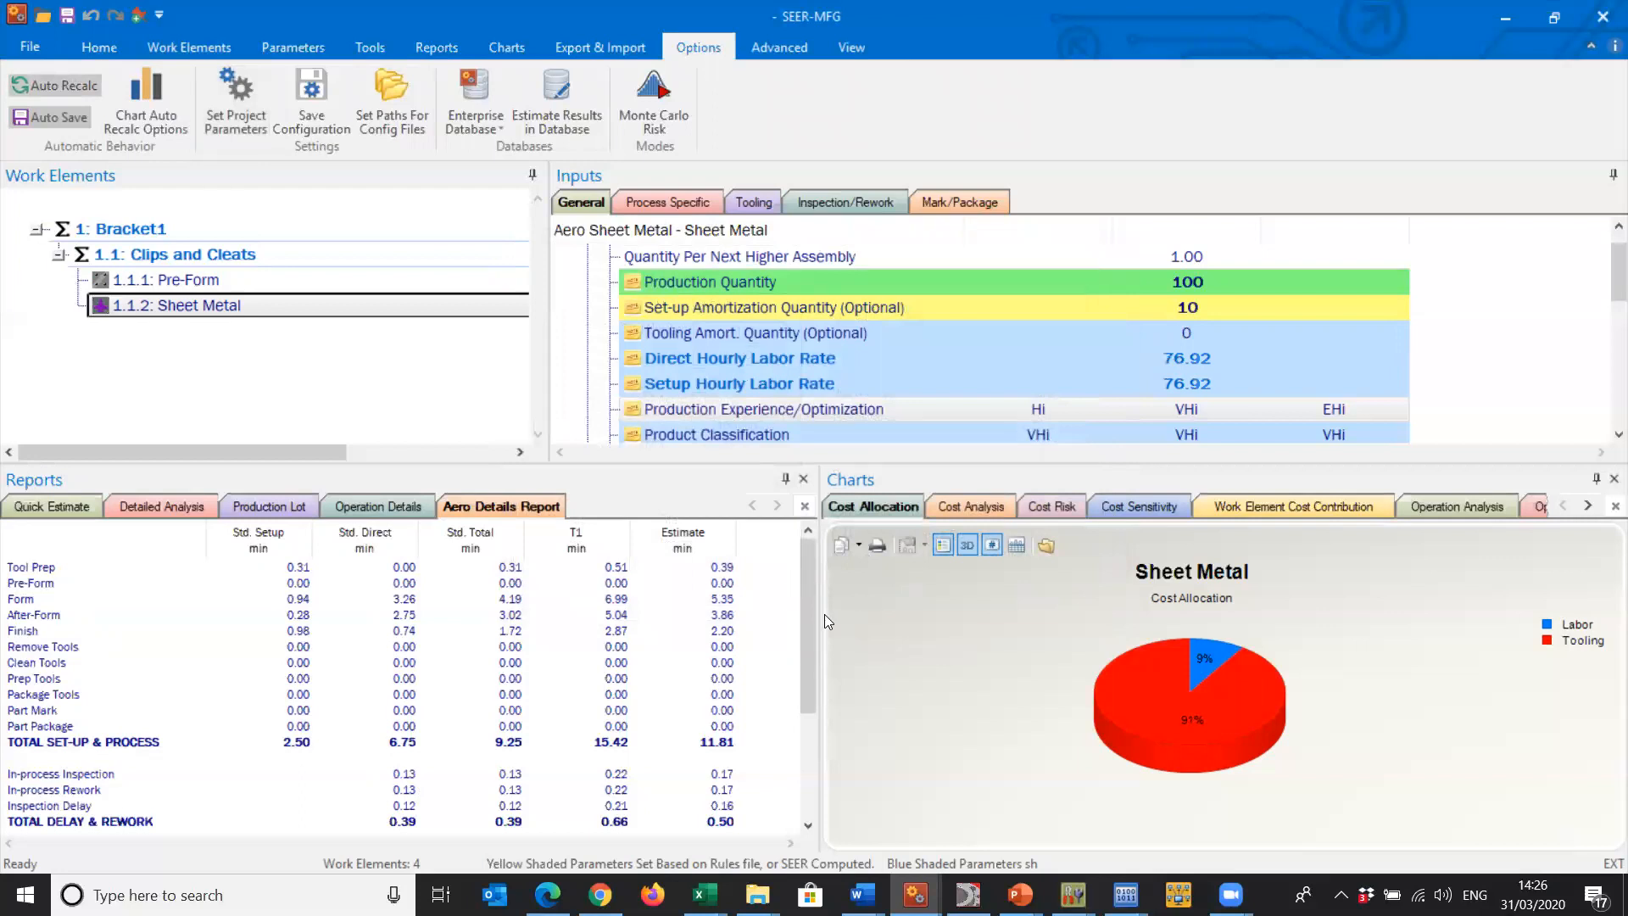
drag(802, 602, 806, 522)
- Switch to SEER-3D and review Bracket1's General settings, including the process group and manufacturing environment choices, keeping Clips and Cleats
click(967, 895)
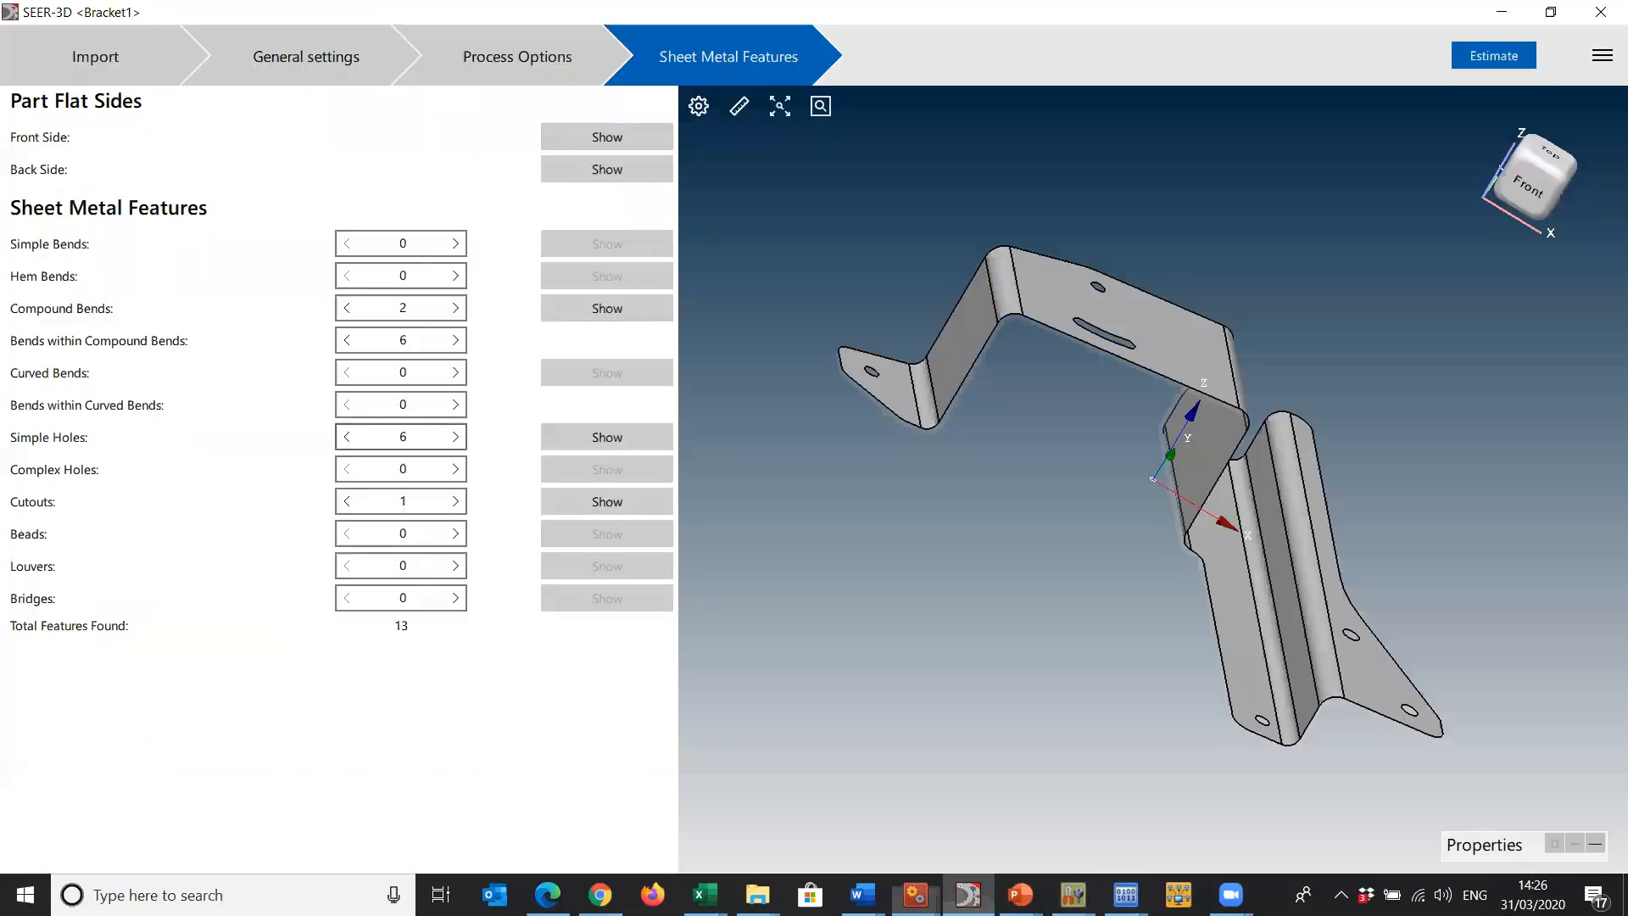
click(131, 58)
click(269, 52)
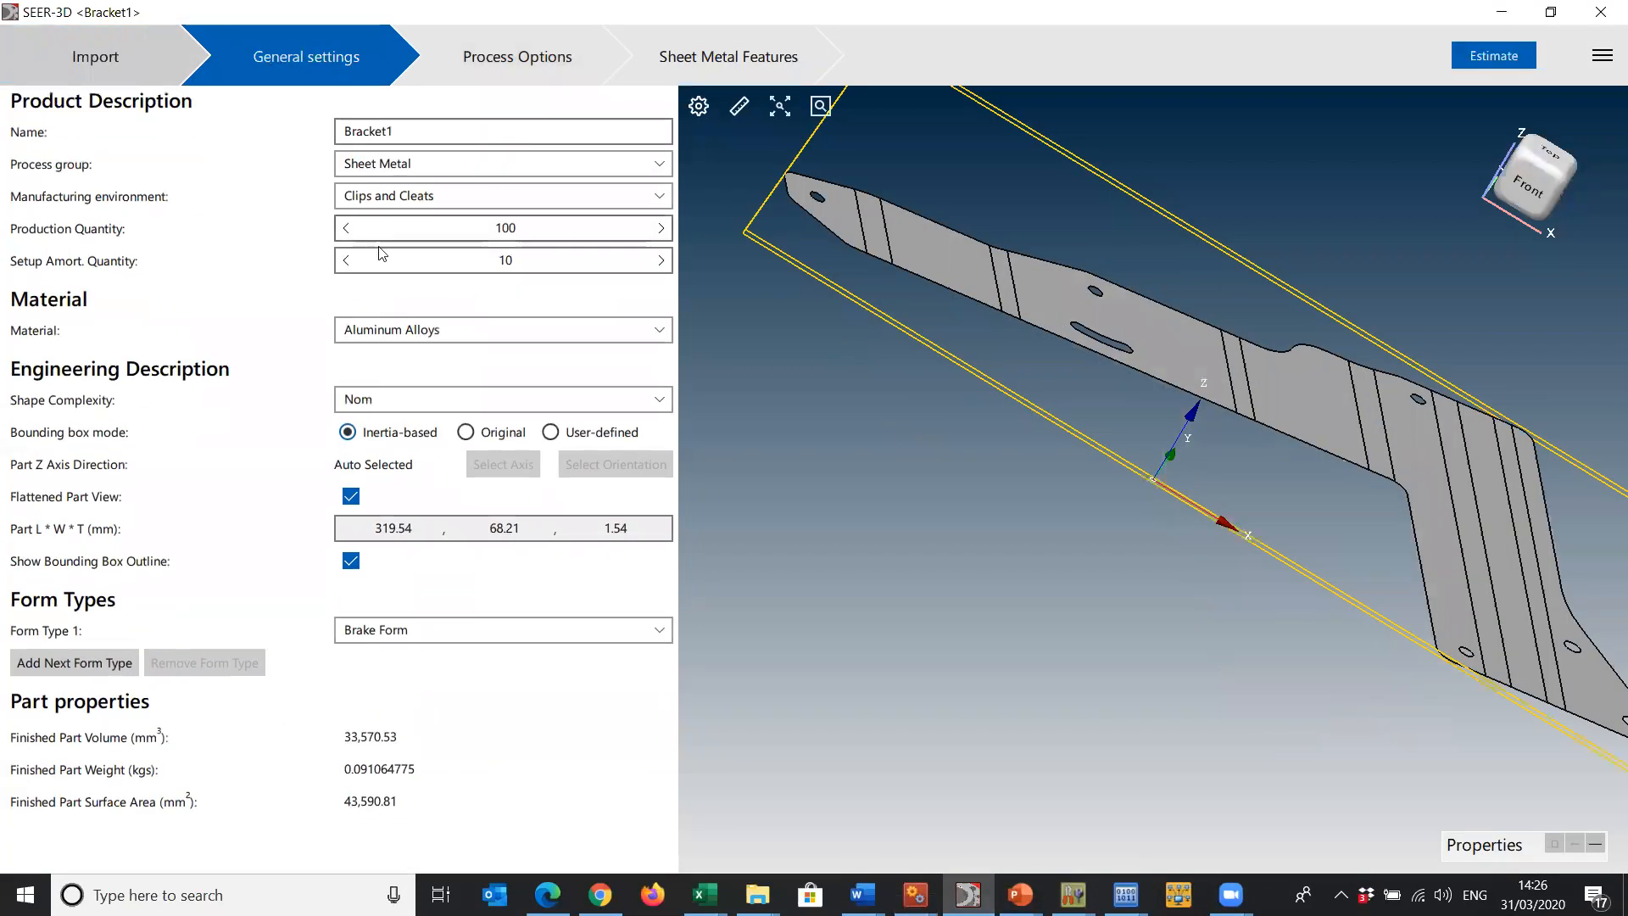
click(534, 165)
click(506, 285)
click(485, 200)
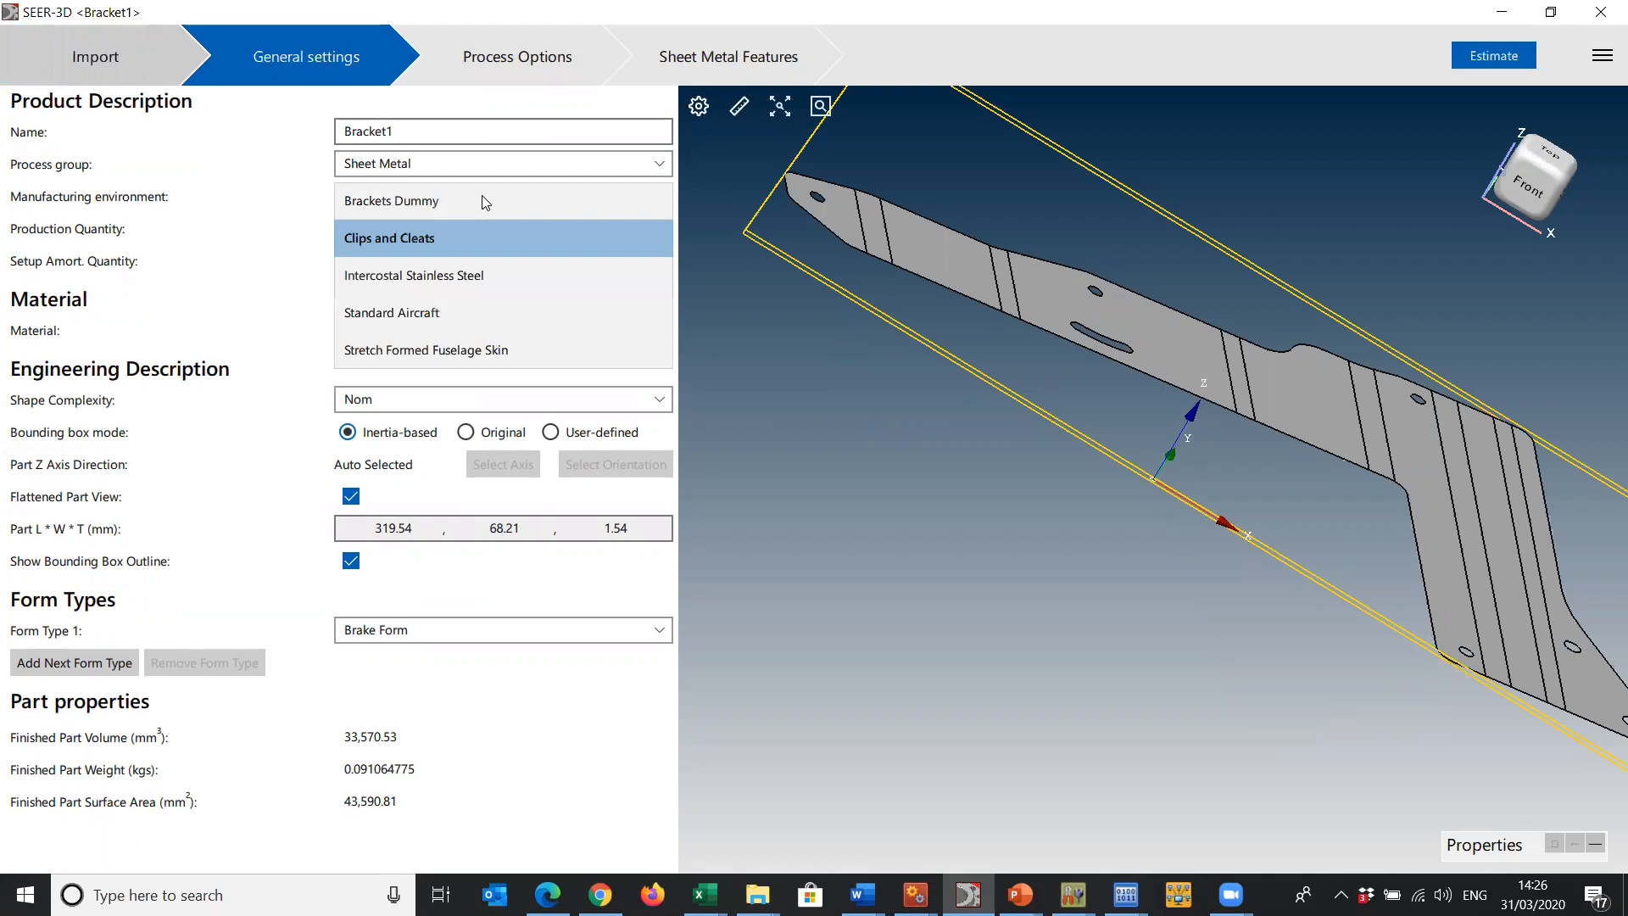
click(490, 237)
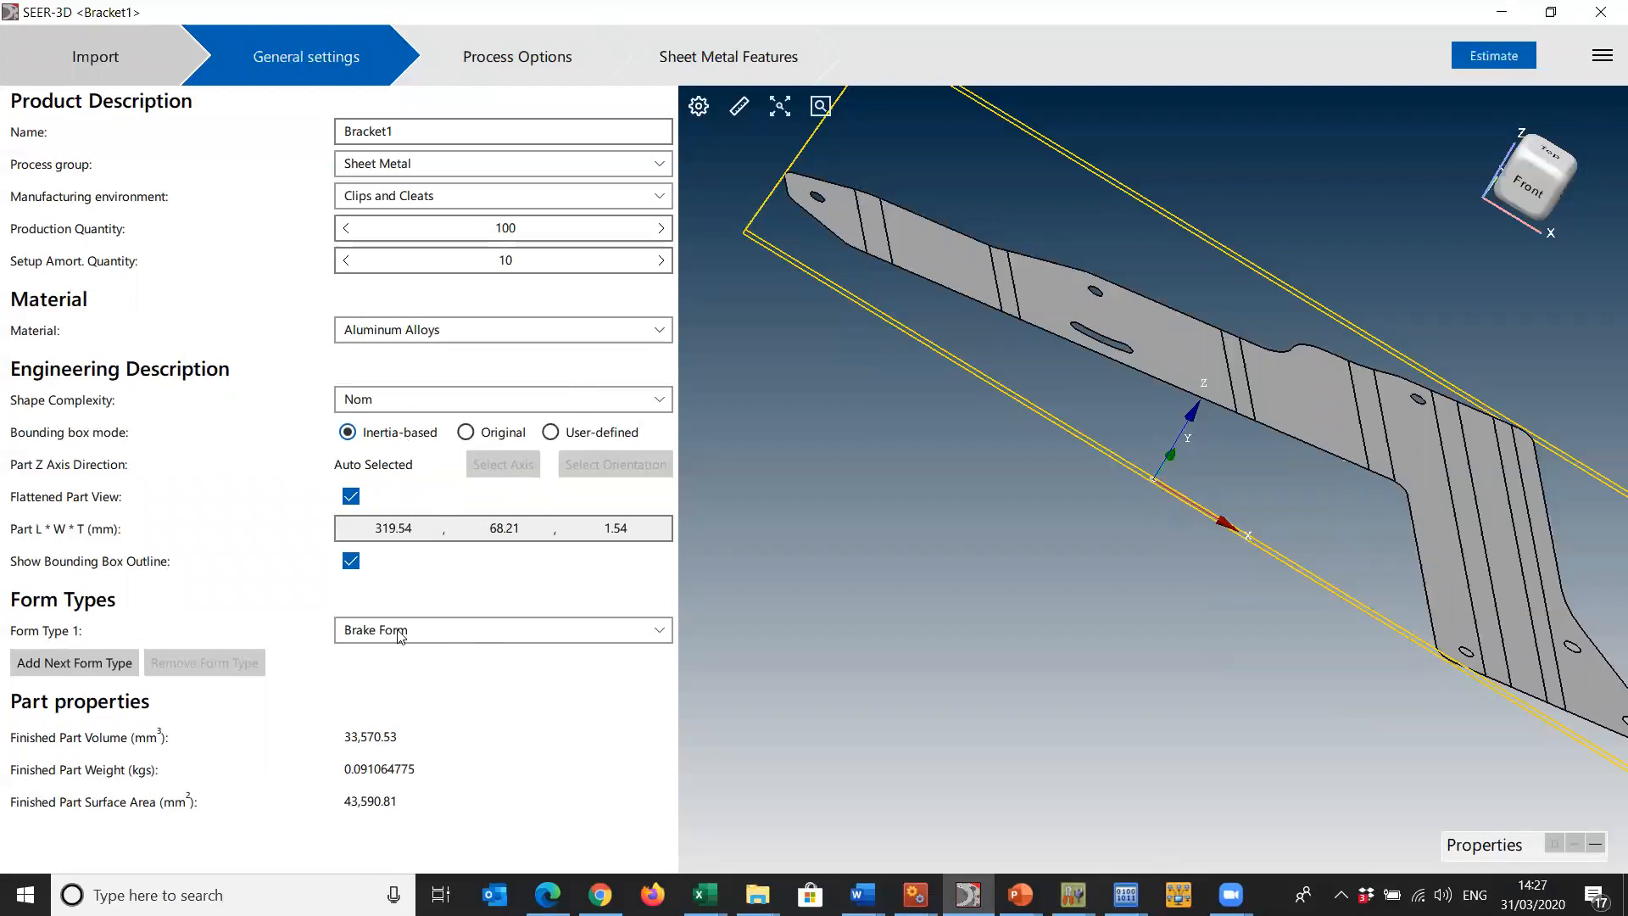
- Review the Process Options for Bracket1, from the pre-form cutting operations through After Form to Detail Part Finish Operations
click(459, 56)
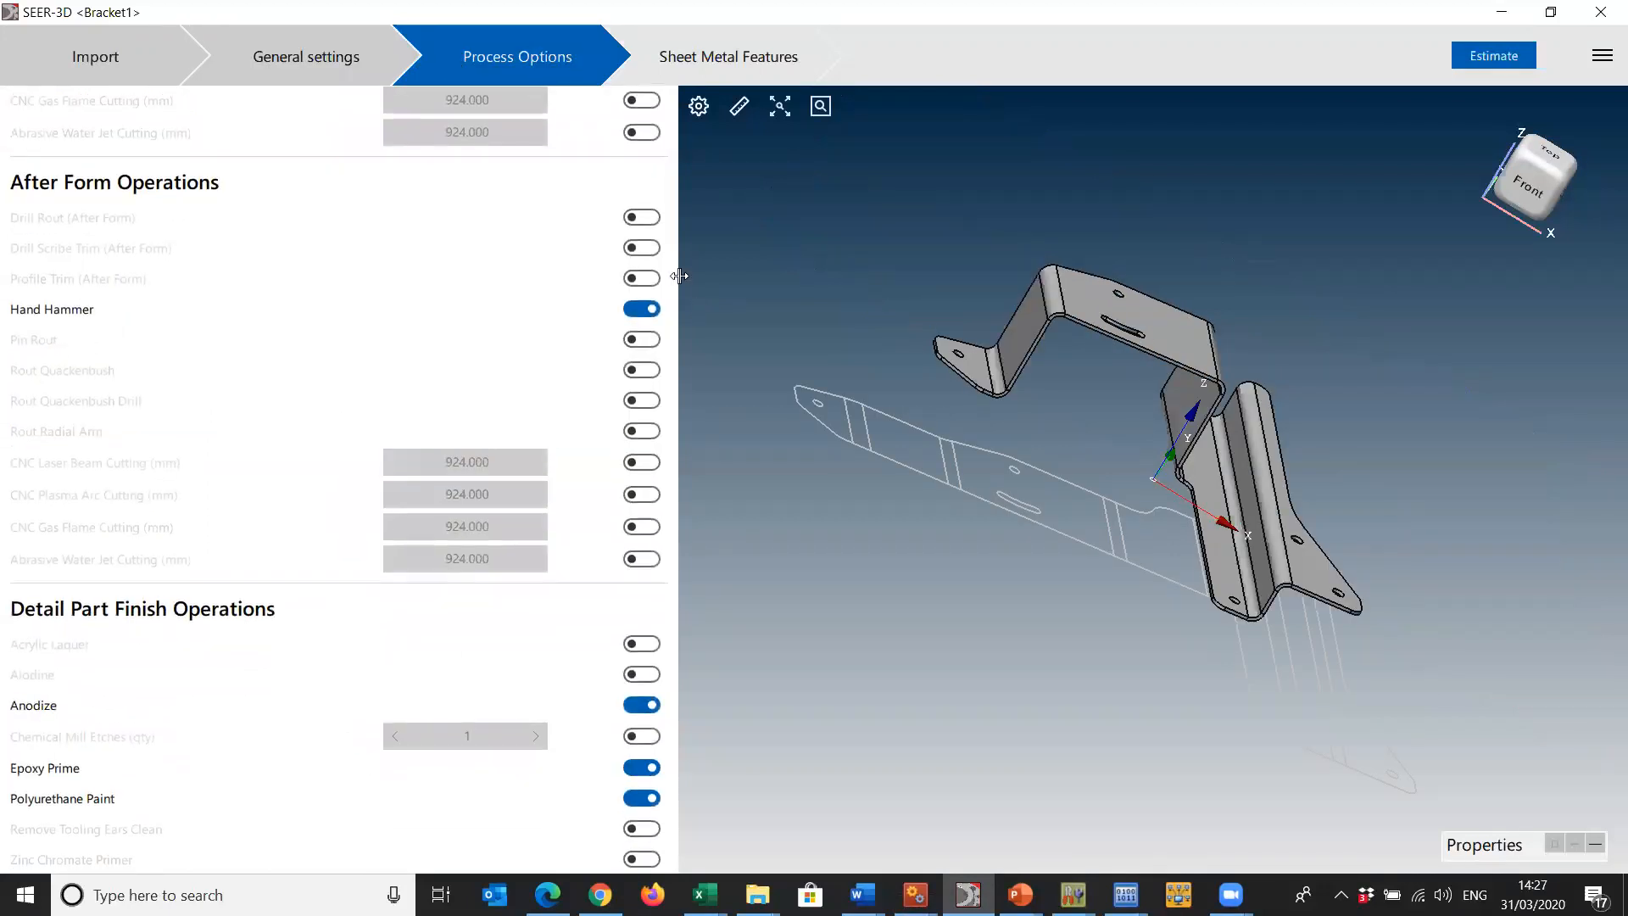
scroll(667, 293, down, 1)
scroll(668, 414, up, 3)
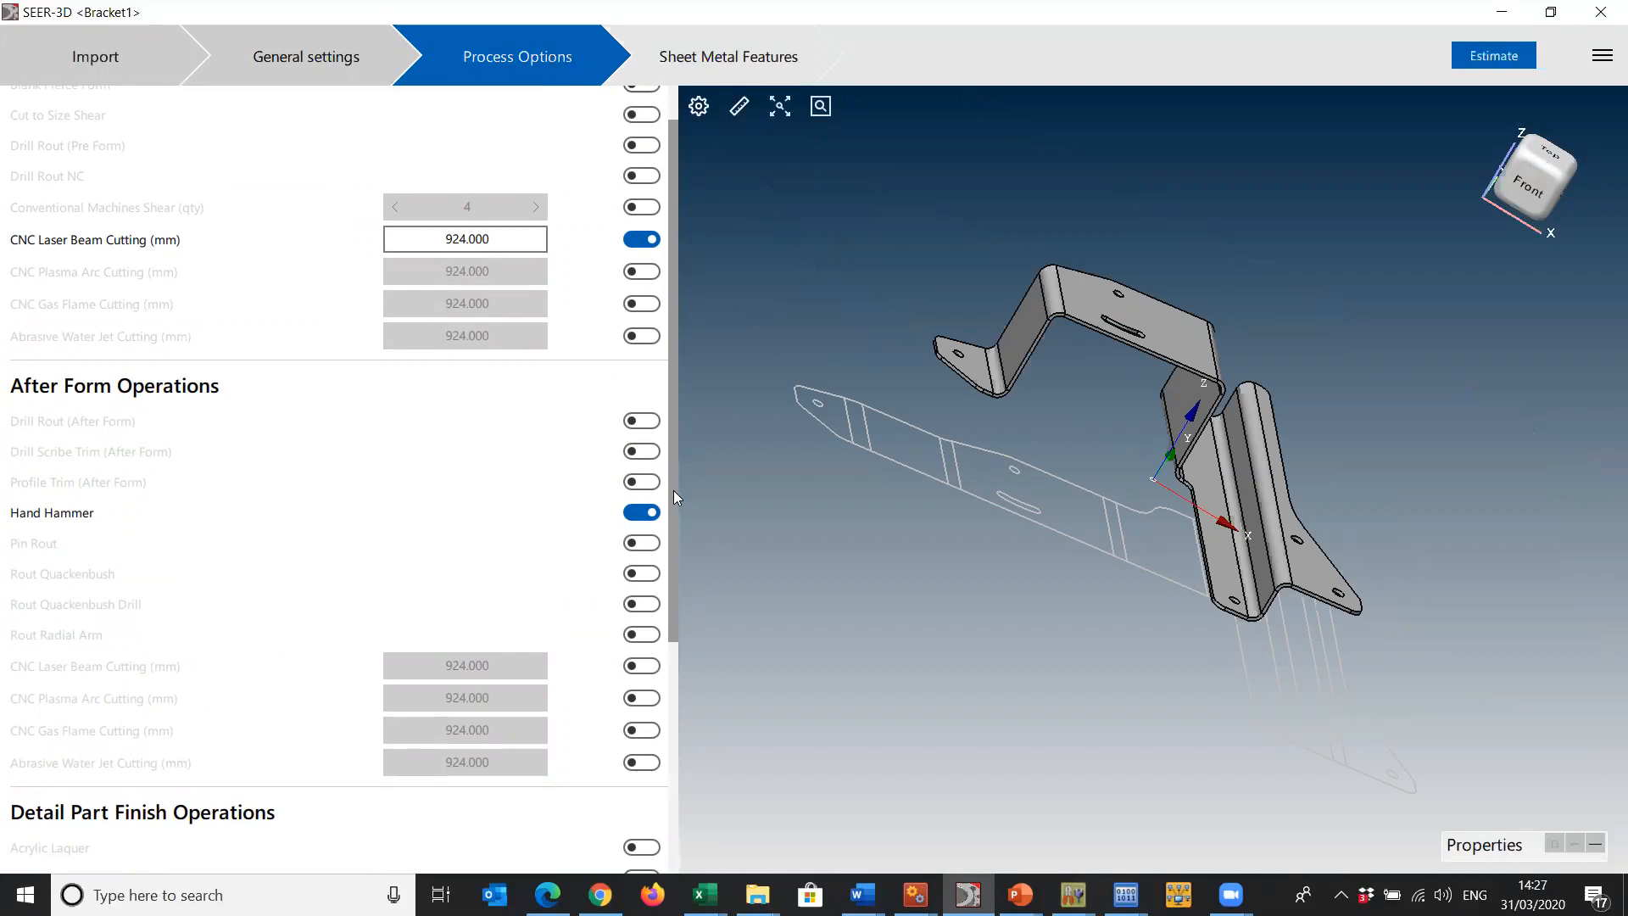
scroll(673, 490, down, 3)
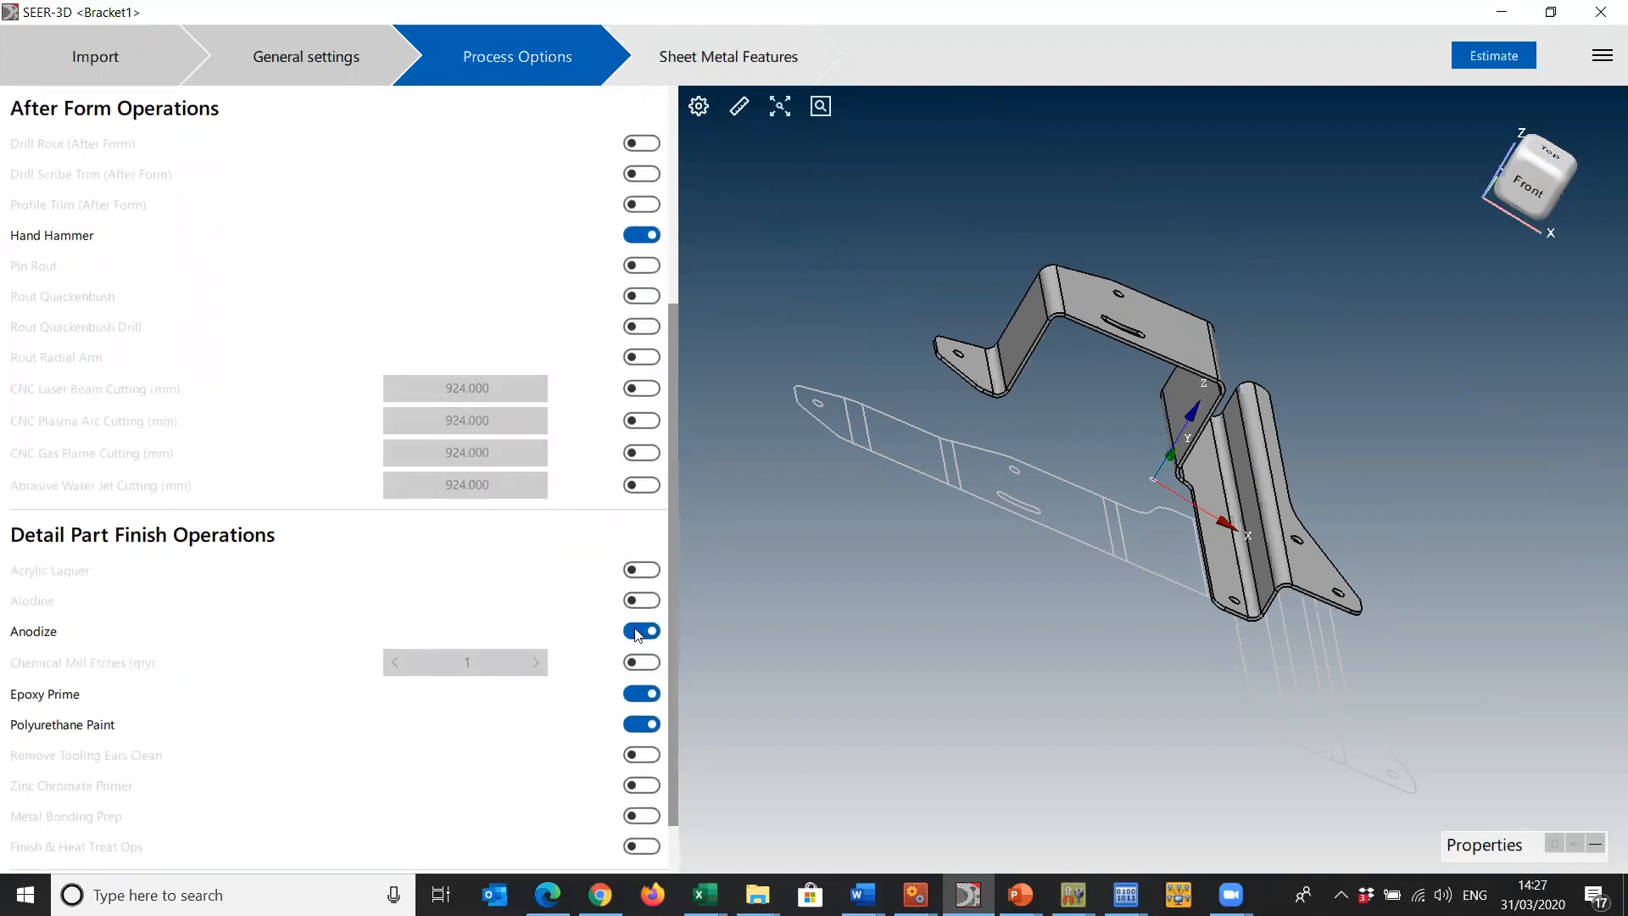
click(642, 724)
- Show the simple holes and the cutouts of Bracket1 among its Sheet Metal Features
click(740, 58)
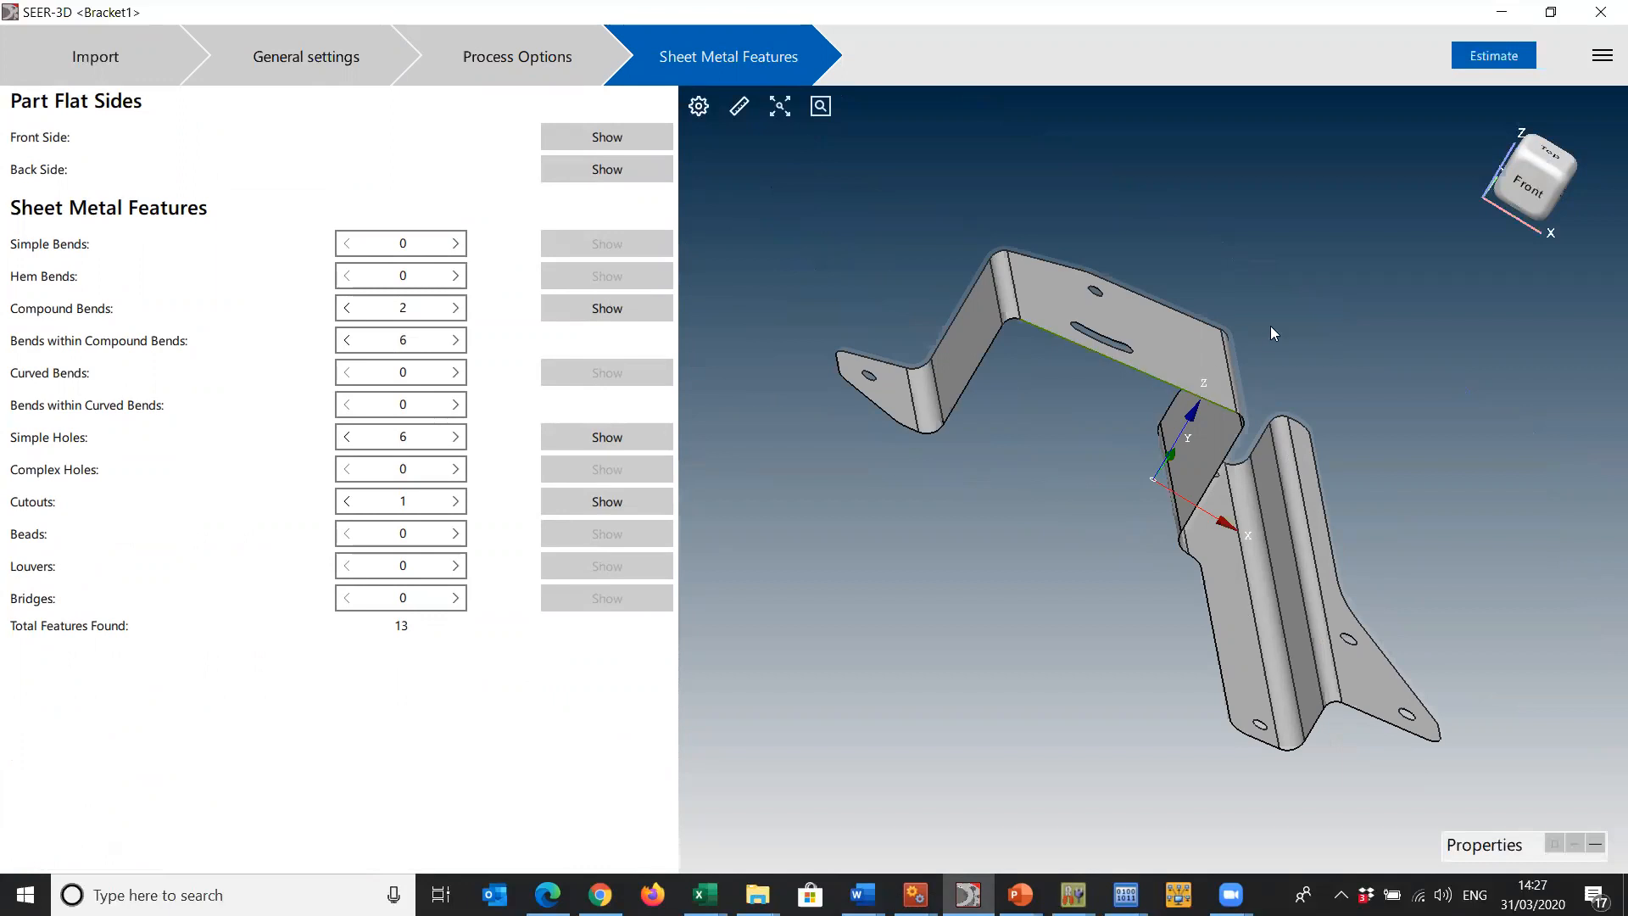
click(600, 438)
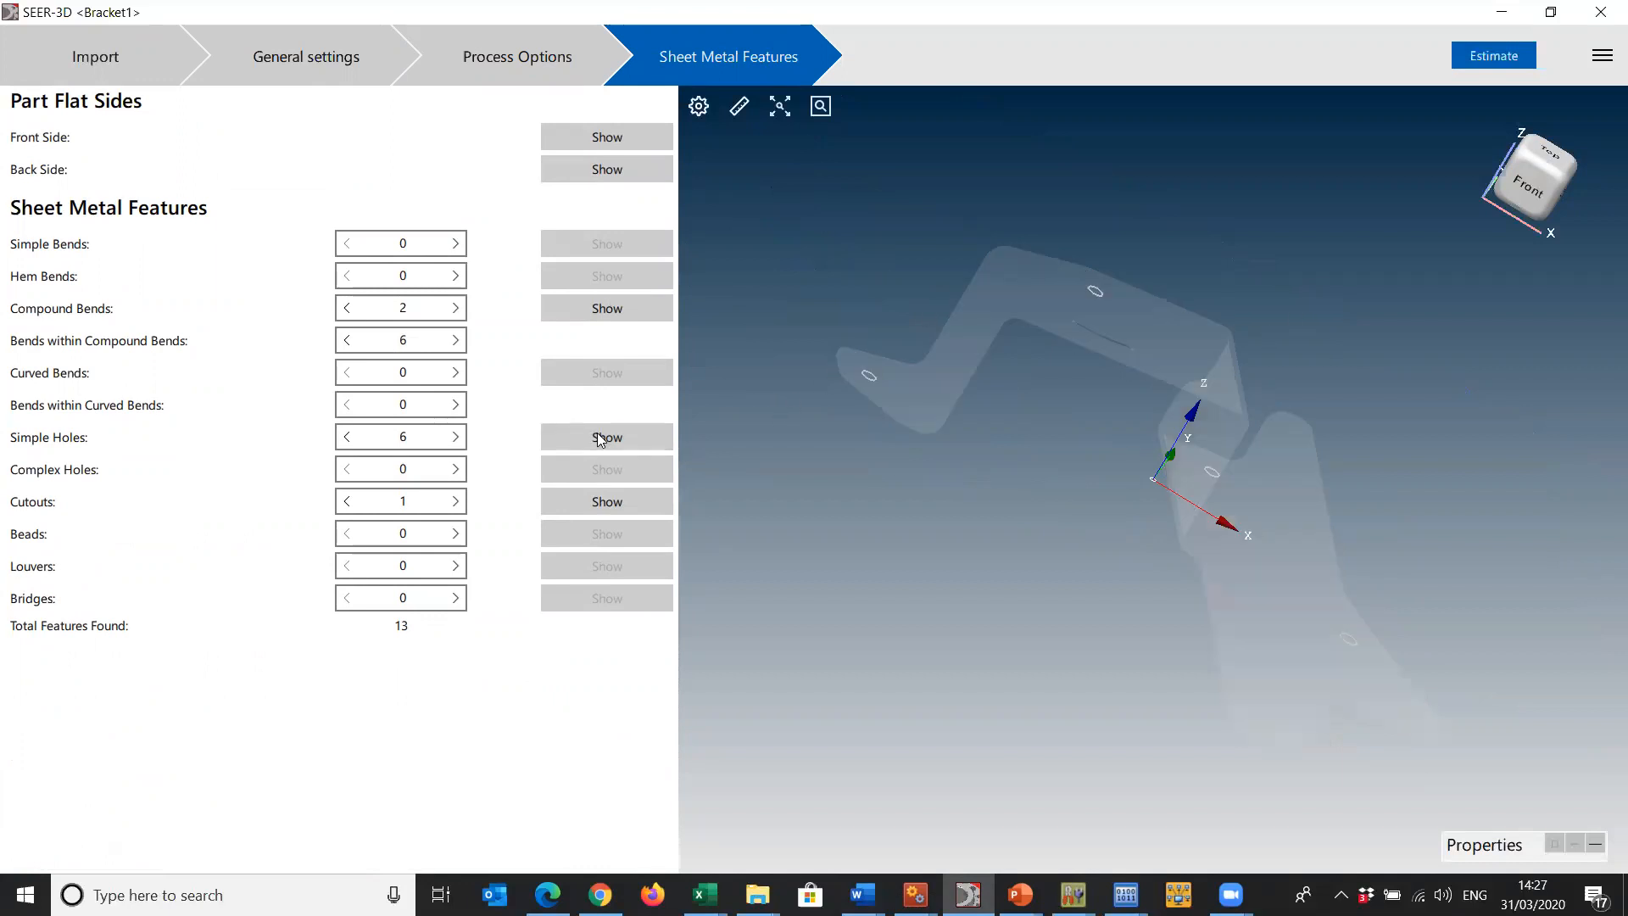
click(610, 503)
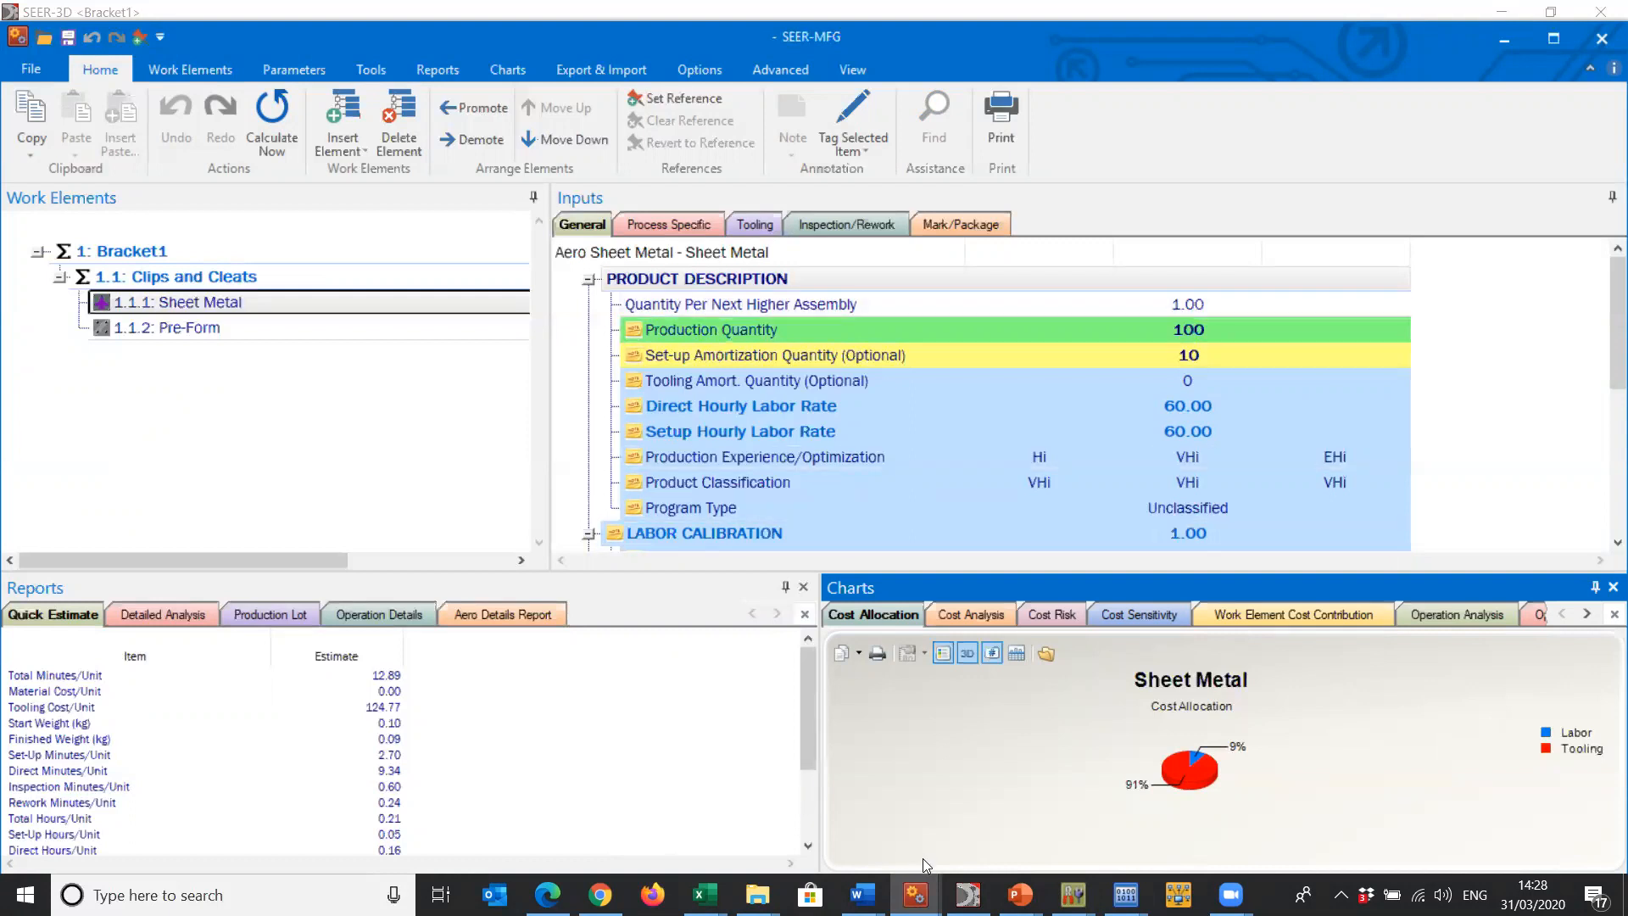
- Switch to the SEER-3D Intro.pptx presentation in PowerPoint and start its slide show
mouse_move(916, 895)
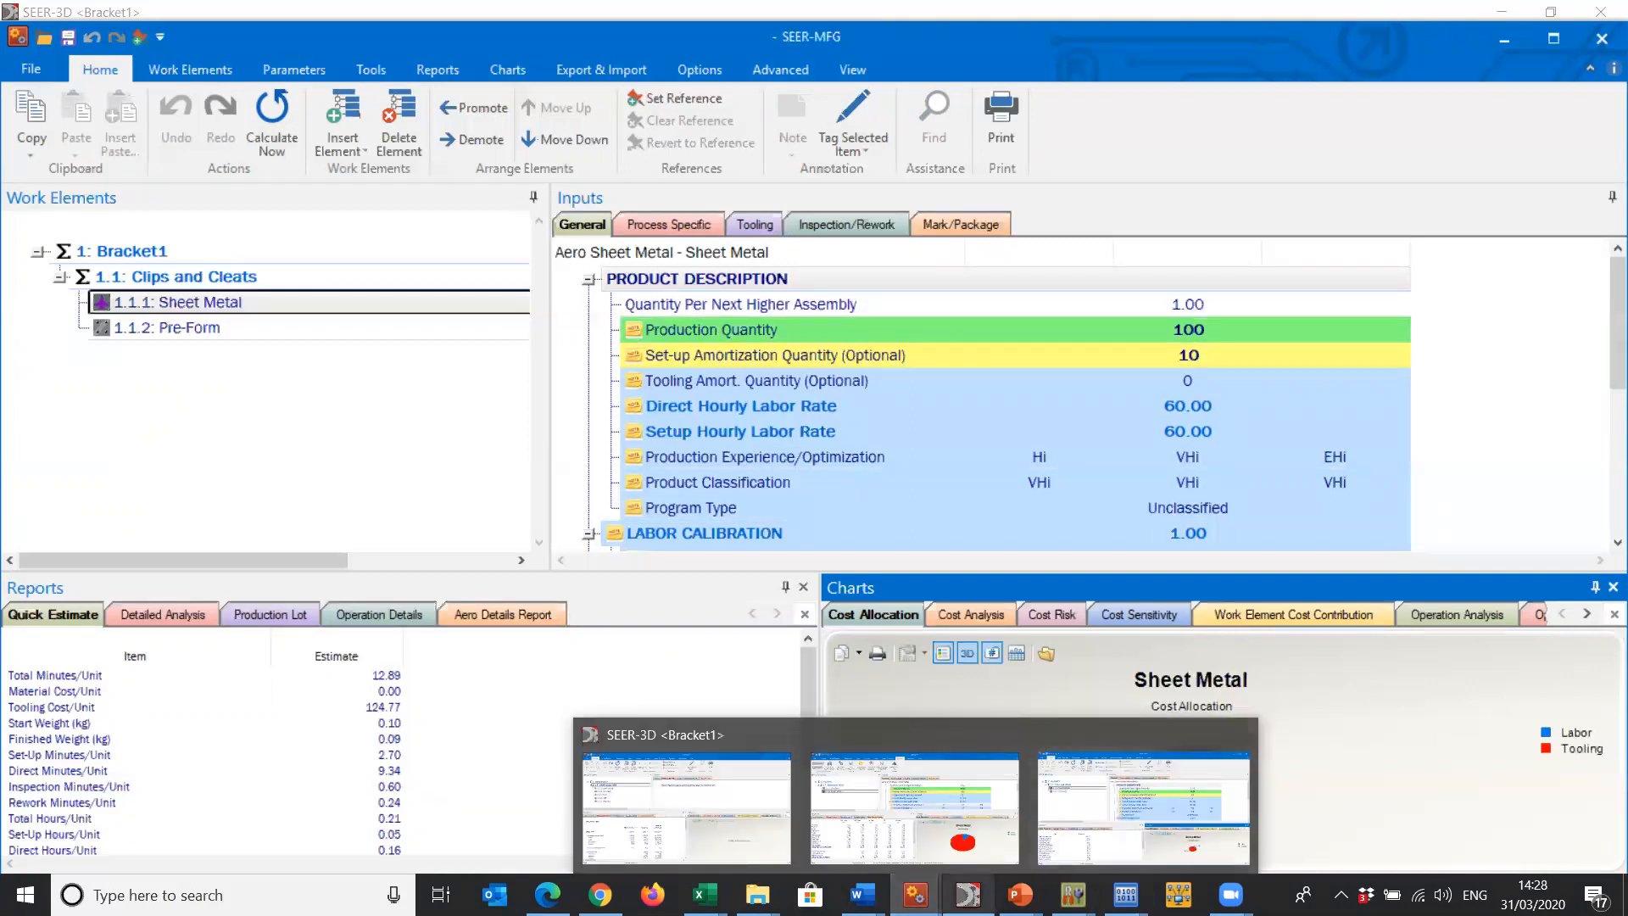
mouse_move(1020, 895)
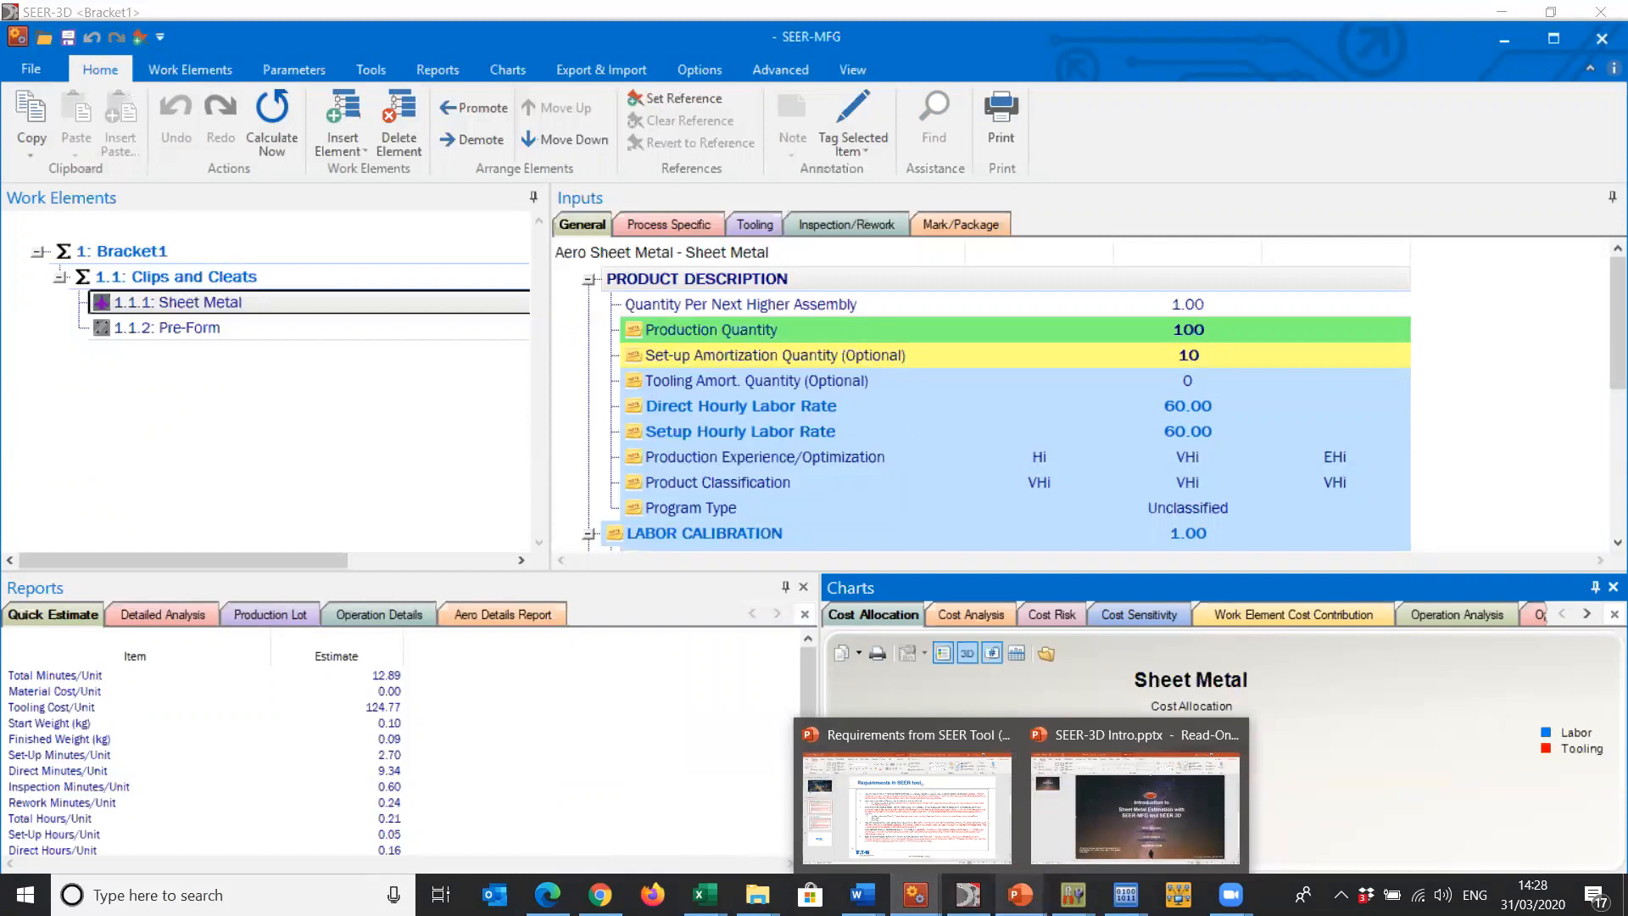
click(1134, 805)
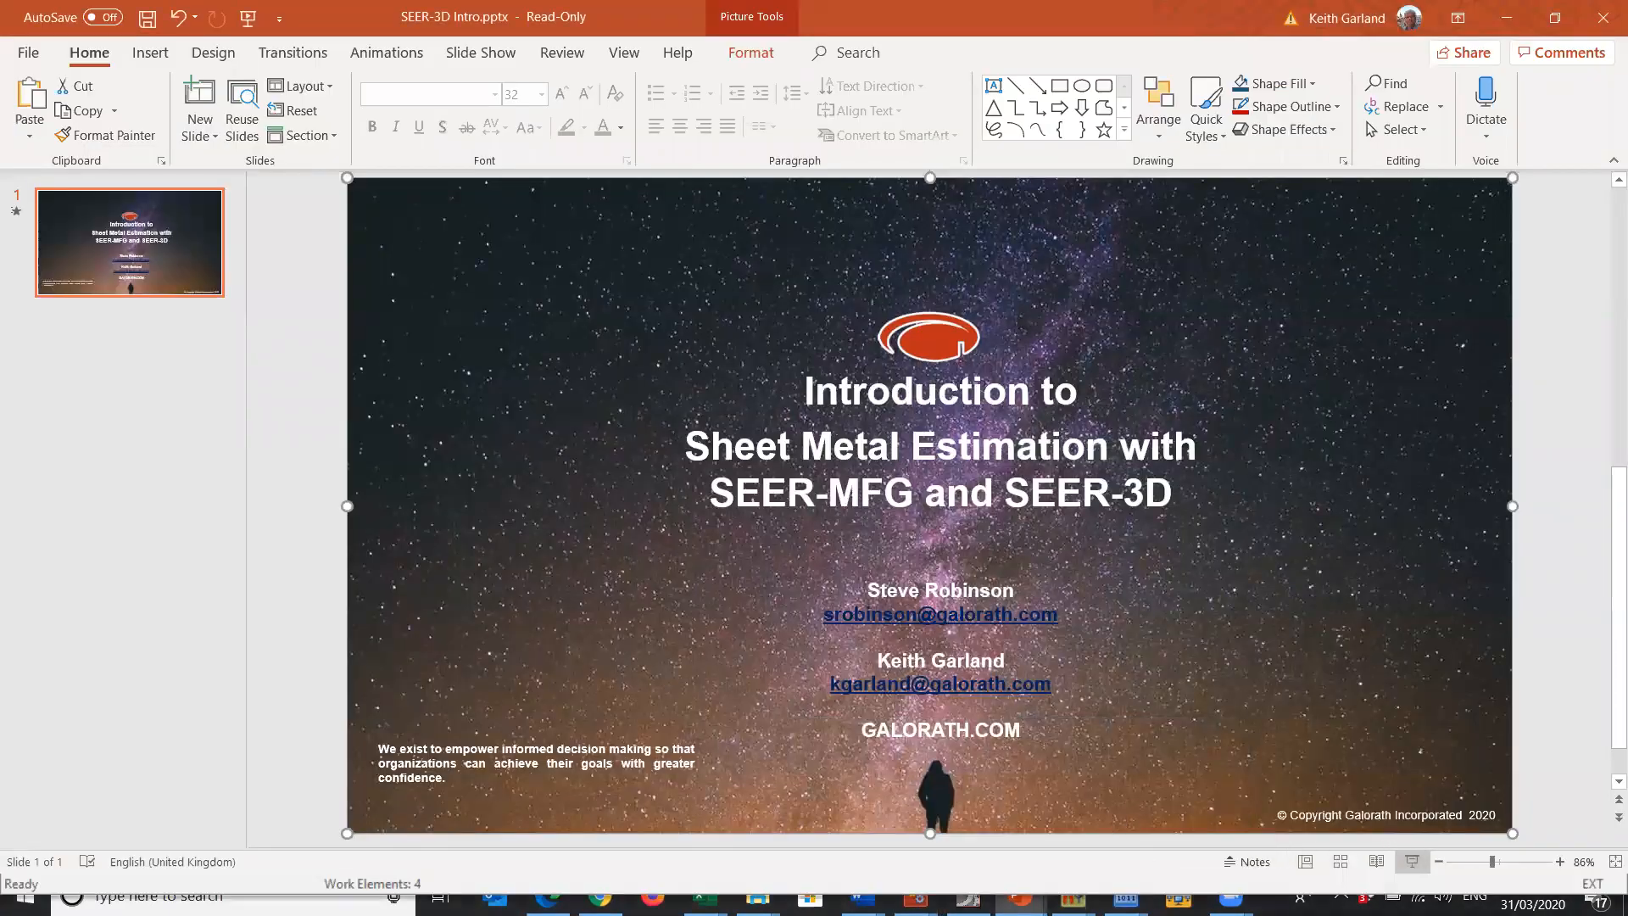
click(1411, 861)
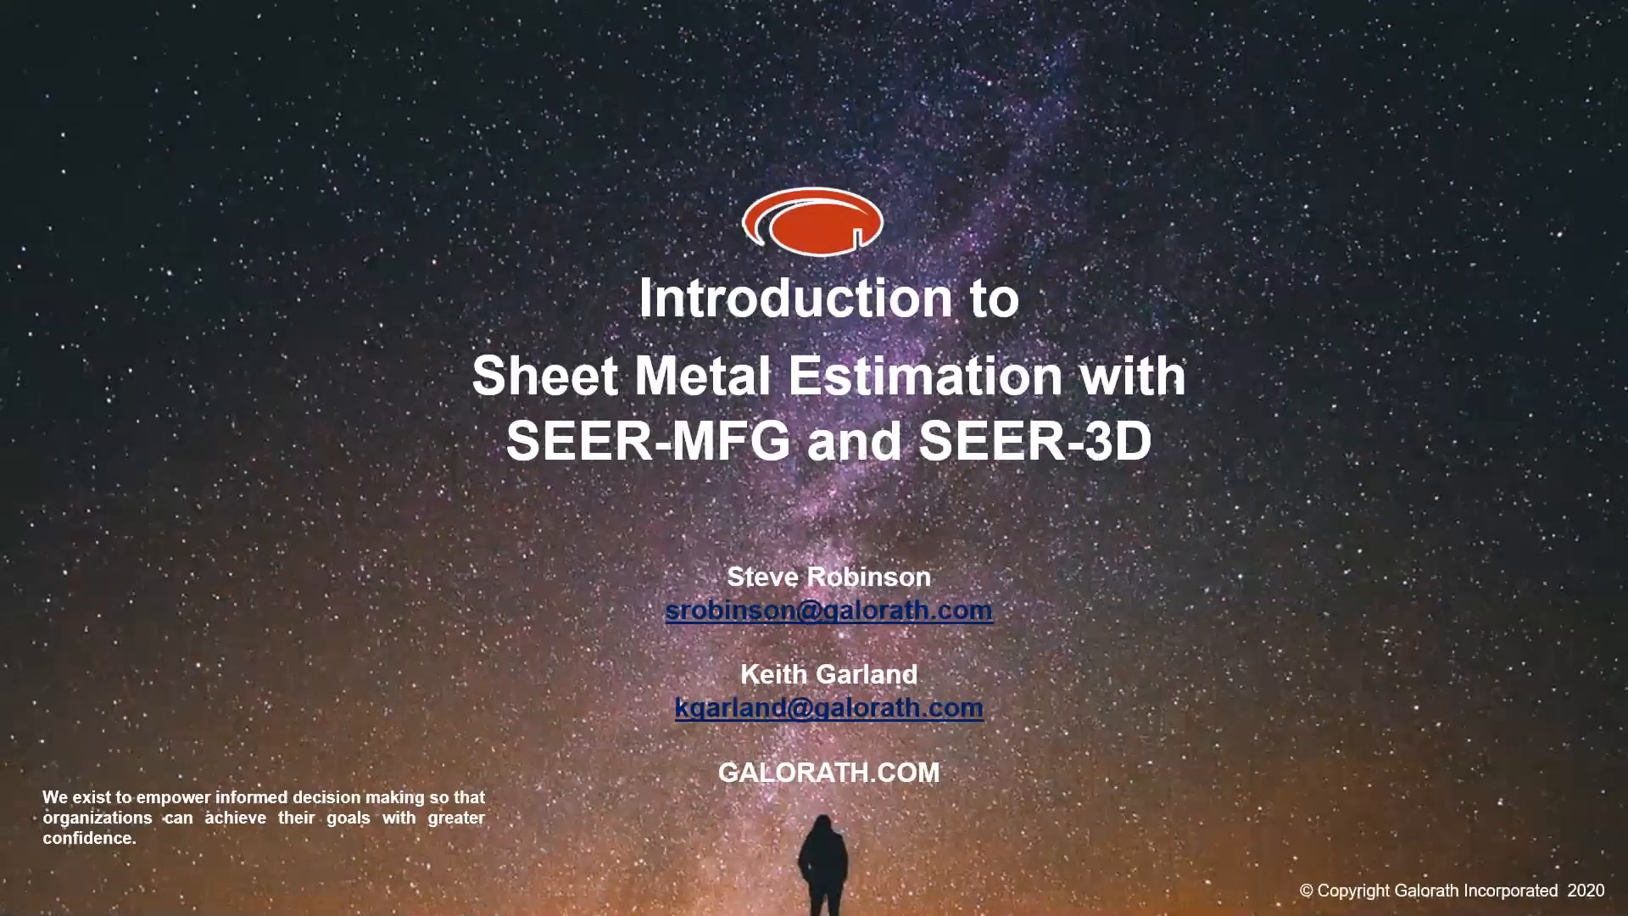